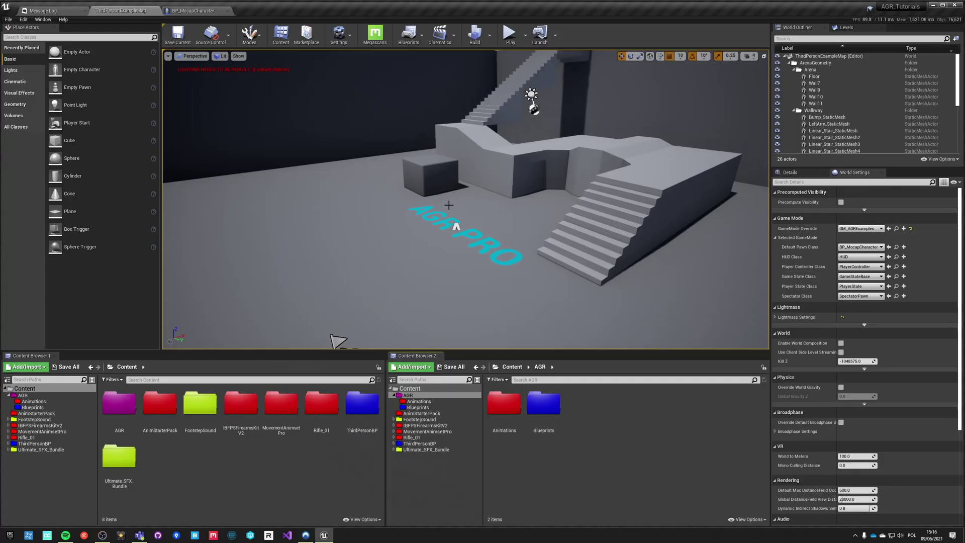
- Open the Blueprints folder inside the AGR folder in the second content browser
{"action": "right_click_drag", "start_coordinate": [400, 192], "coordinate": [449, 222]}
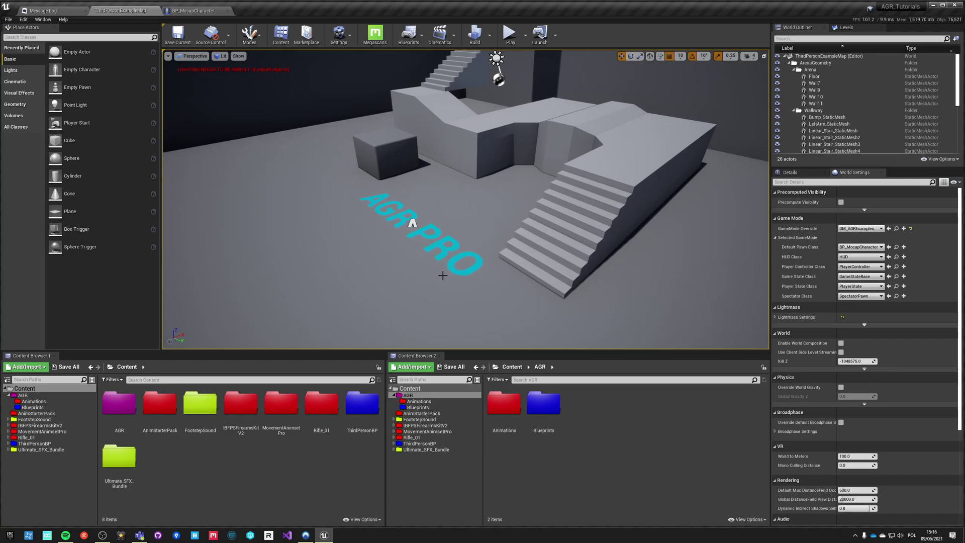
{"action": "right_click_drag", "start_coordinate": [395, 222], "coordinate": [406, 239]}
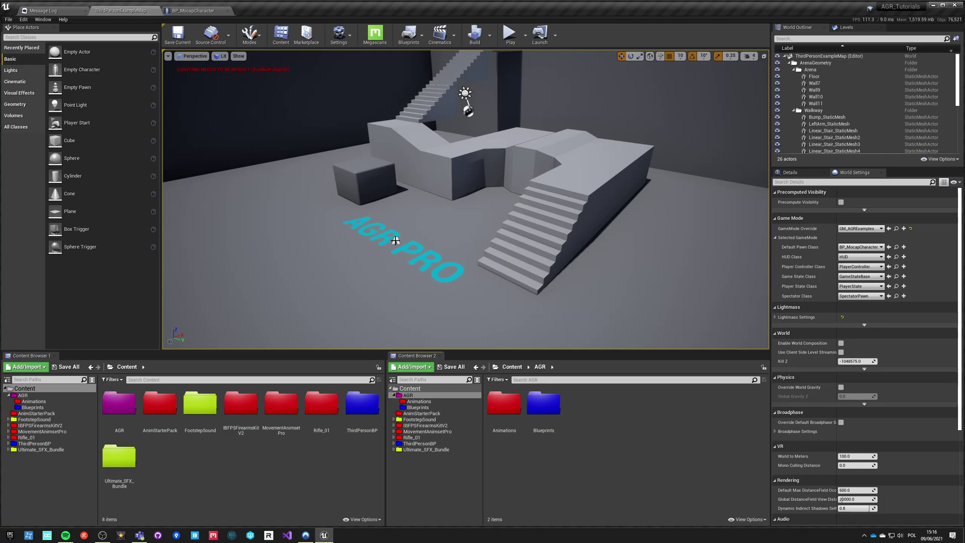
{"action": "right_click_drag", "start_coordinate": [388, 280], "coordinate": [388, 281]}
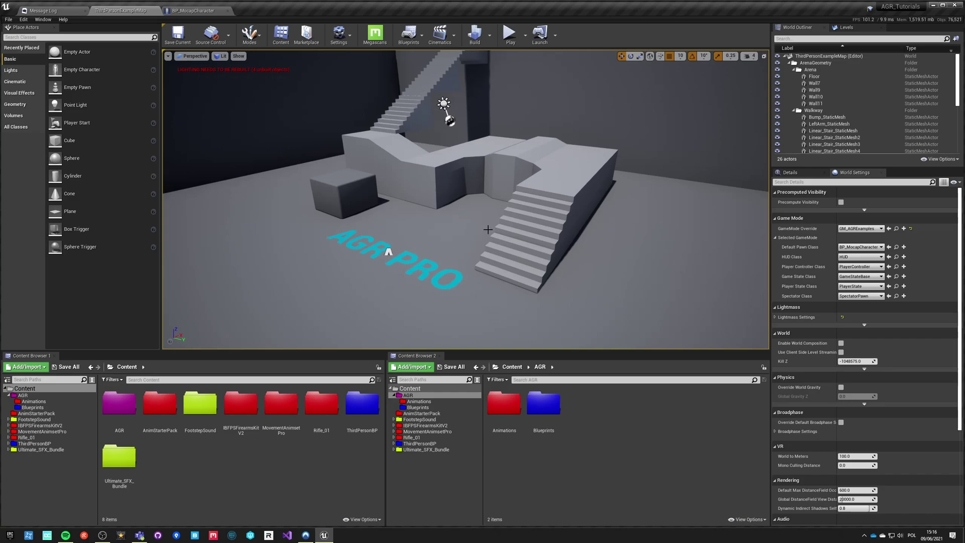
{"action": "left_click", "coordinate": [544, 406]}
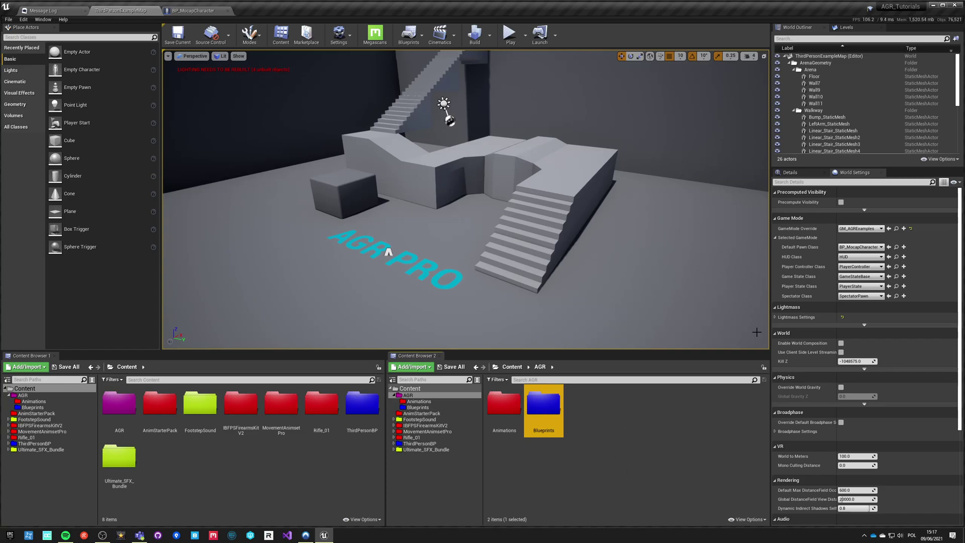
{"action": "key", "text": "Return"}
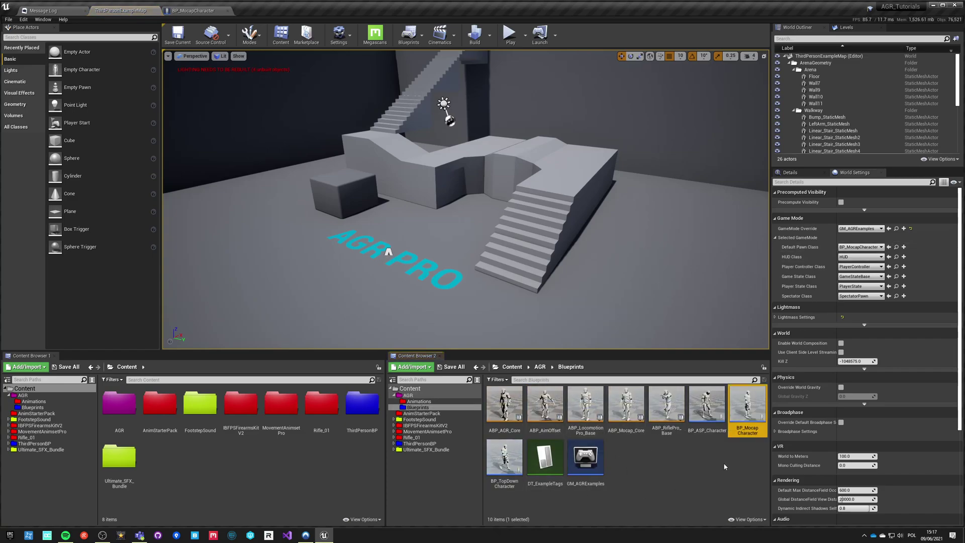
- Play the level in the editor, run the mocap character around the arena, and stop the play session
{"action": "left_click", "coordinate": [510, 33]}
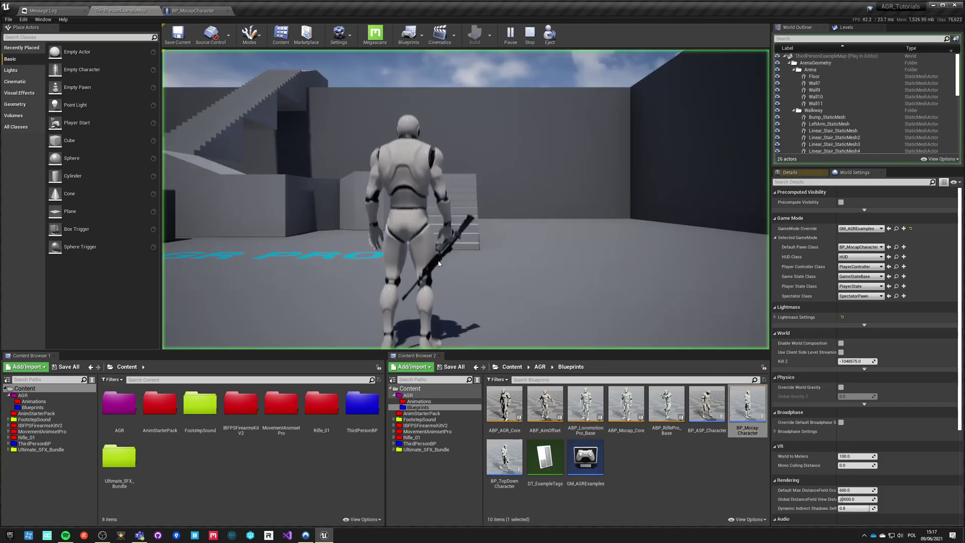
{"action": "left_click", "coordinate": [430, 215]}
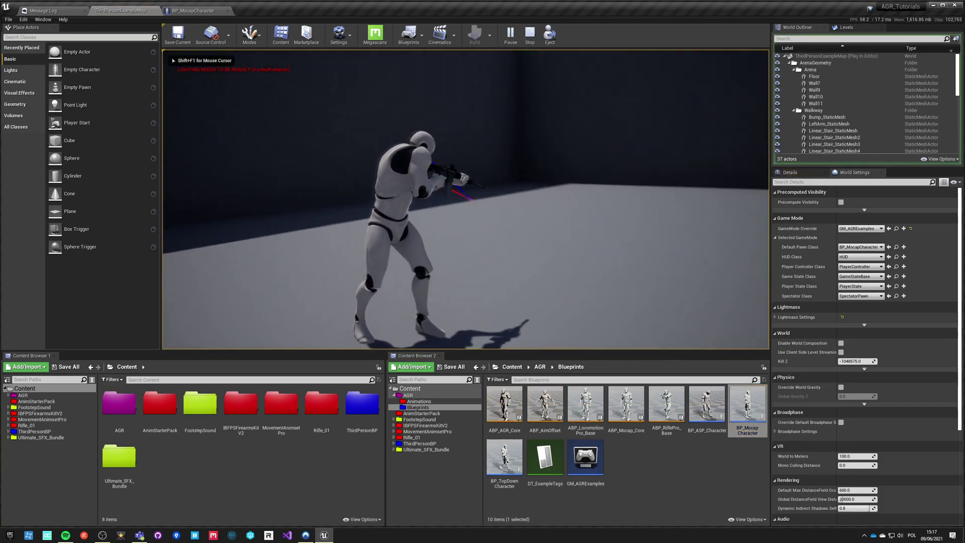
{"action": "key", "text": "w"}
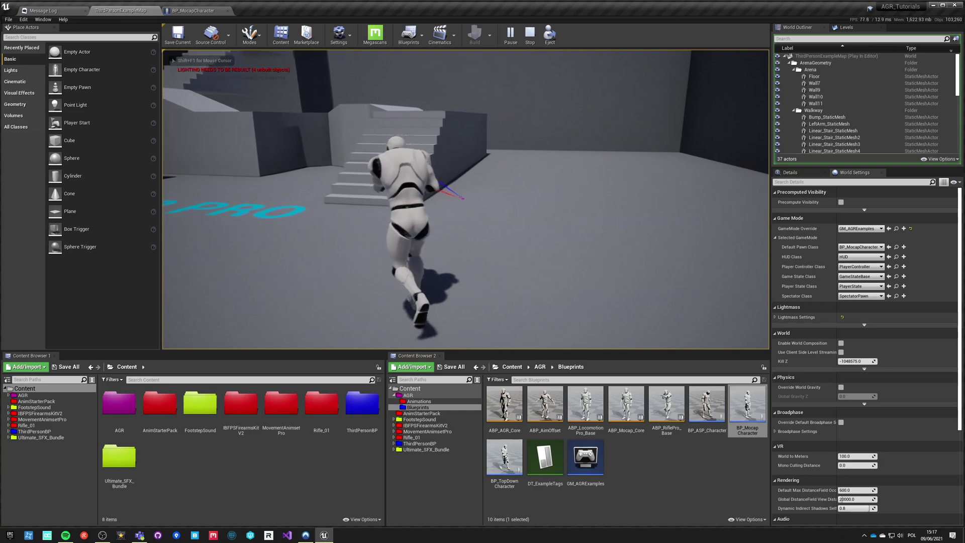
{"action": "key", "text": "w"}
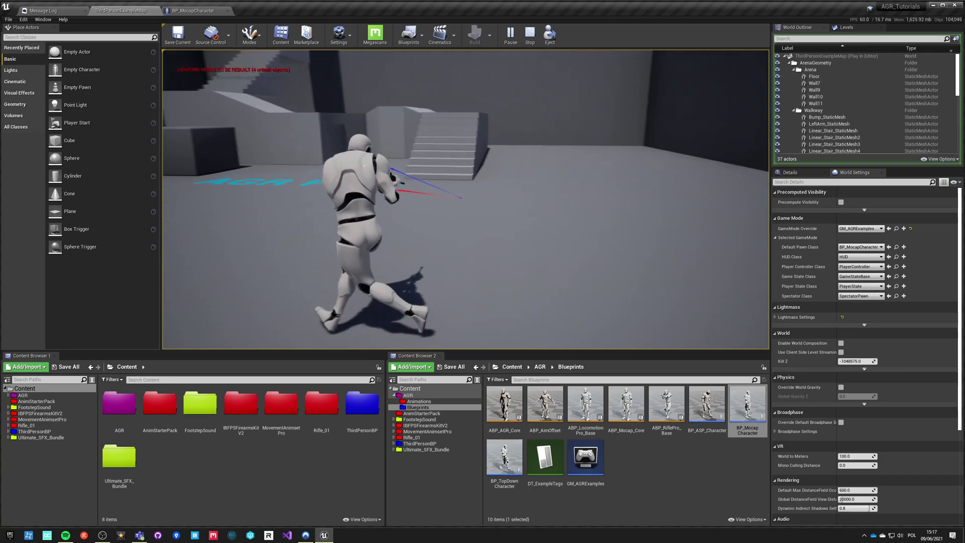
{"action": "key", "text": "w"}
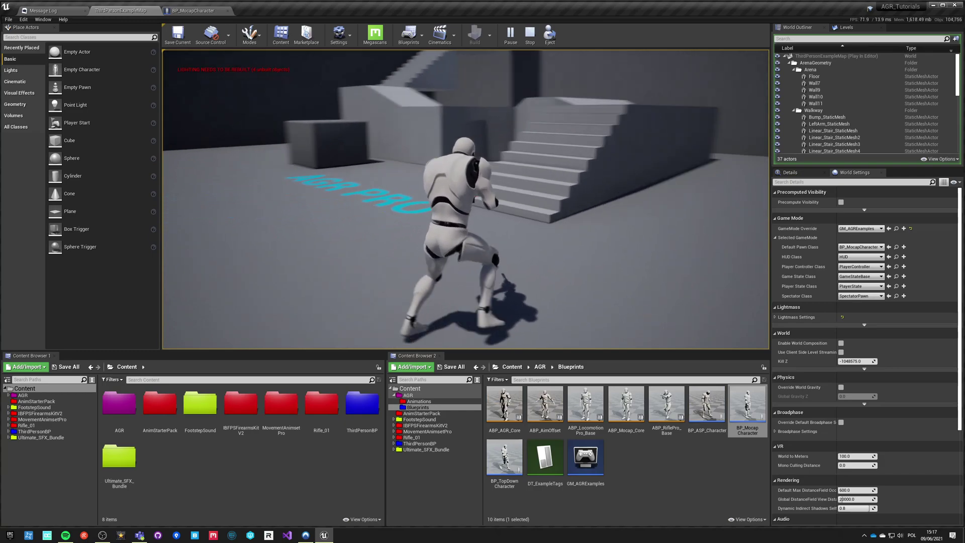
{"action": "key", "text": "w"}
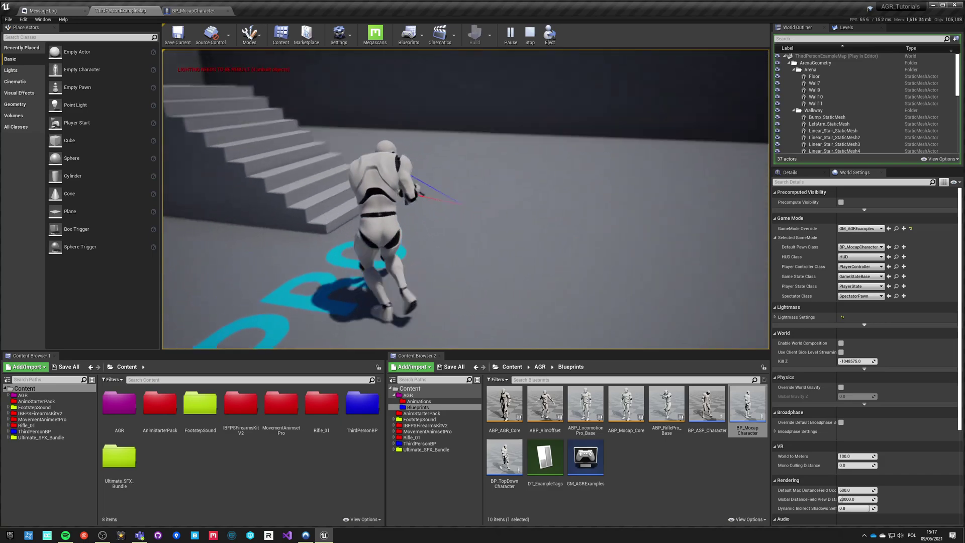
{"action": "key", "text": "w"}
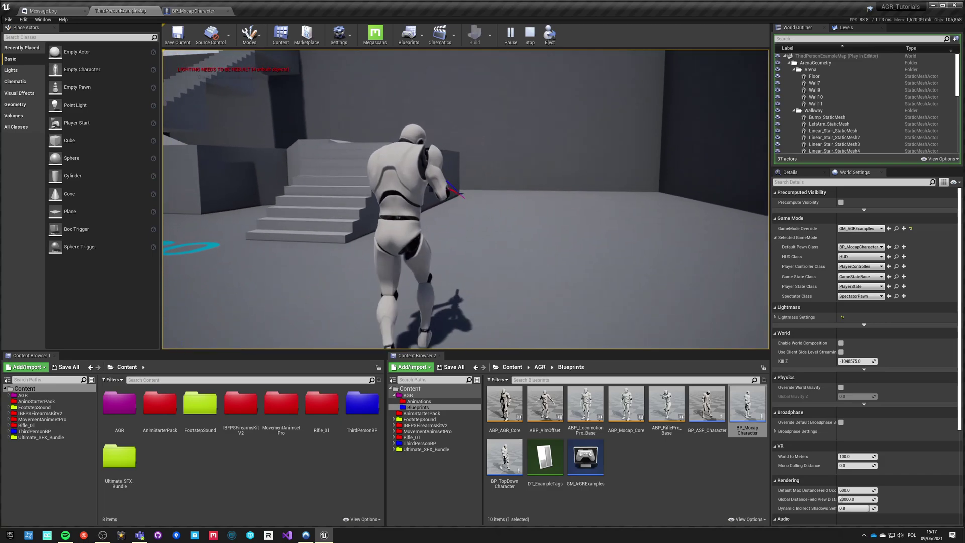
{"action": "key", "text": "w"}
{"action": "key", "text": "Escape"}
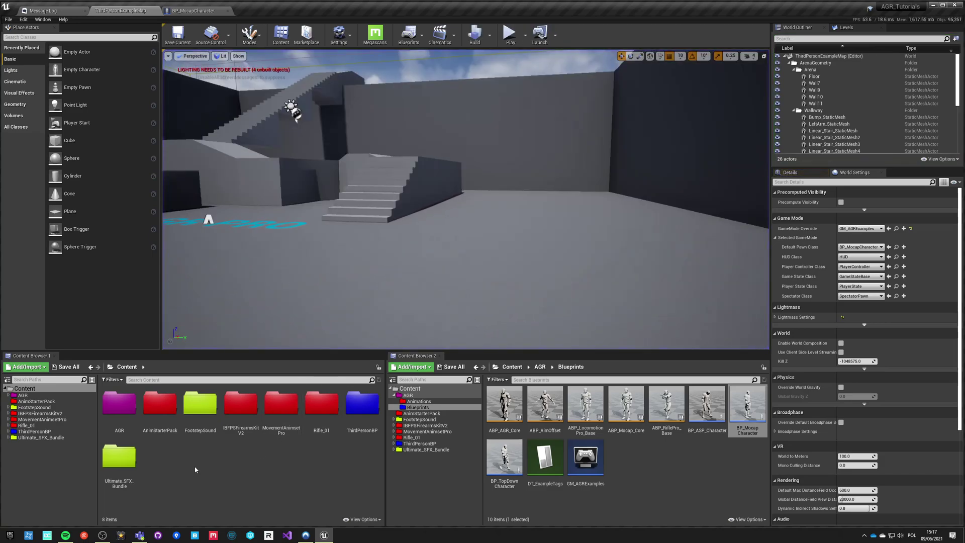
- Look into the Ultimate_SFX_Bundle folder in the first content browser, return to Content, and open the FootstepSound folder
{"action": "left_click", "coordinate": [121, 458]}
{"action": "double_click", "coordinate": [125, 461]}
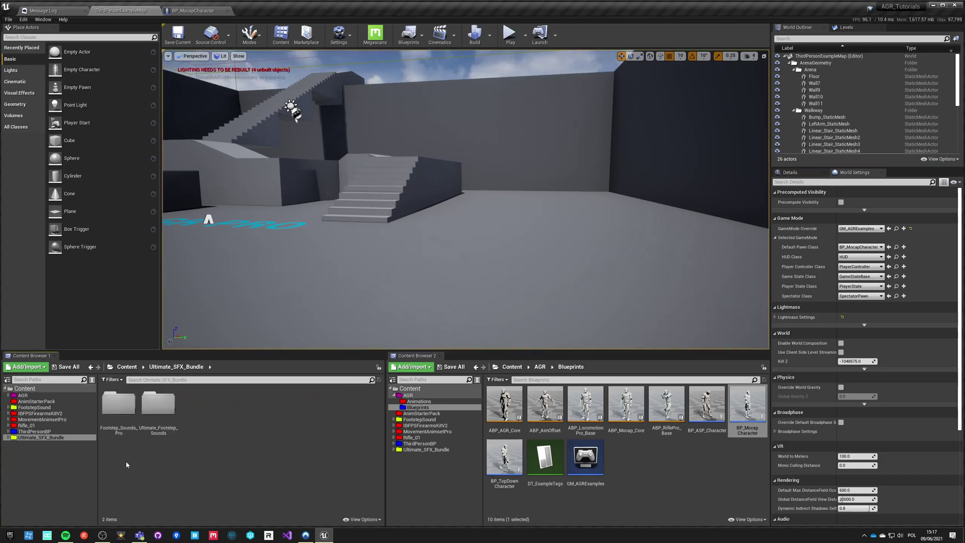
{"action": "left_click", "coordinate": [121, 423]}
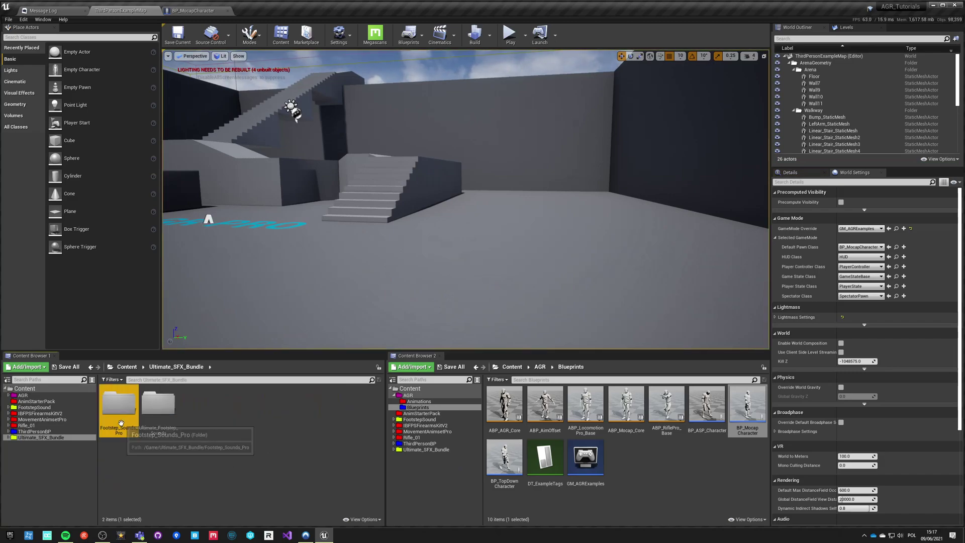
{"action": "left_click", "coordinate": [151, 417]}
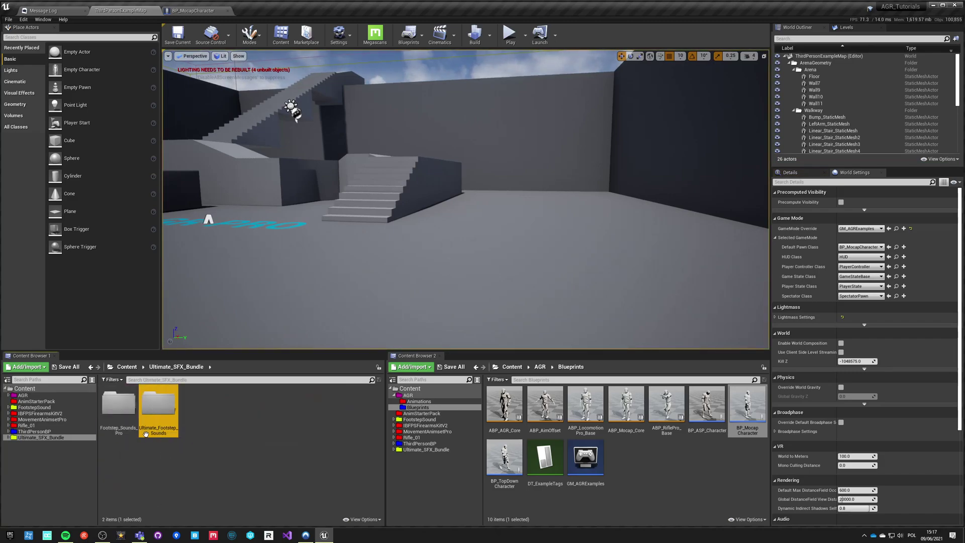
{"action": "left_click", "coordinate": [126, 367]}
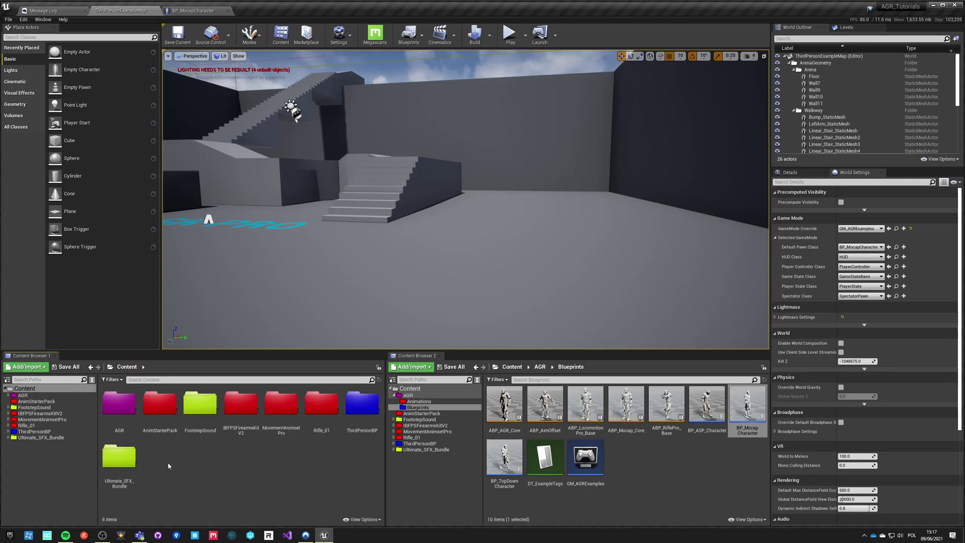
{"action": "double_click", "coordinate": [200, 404]}
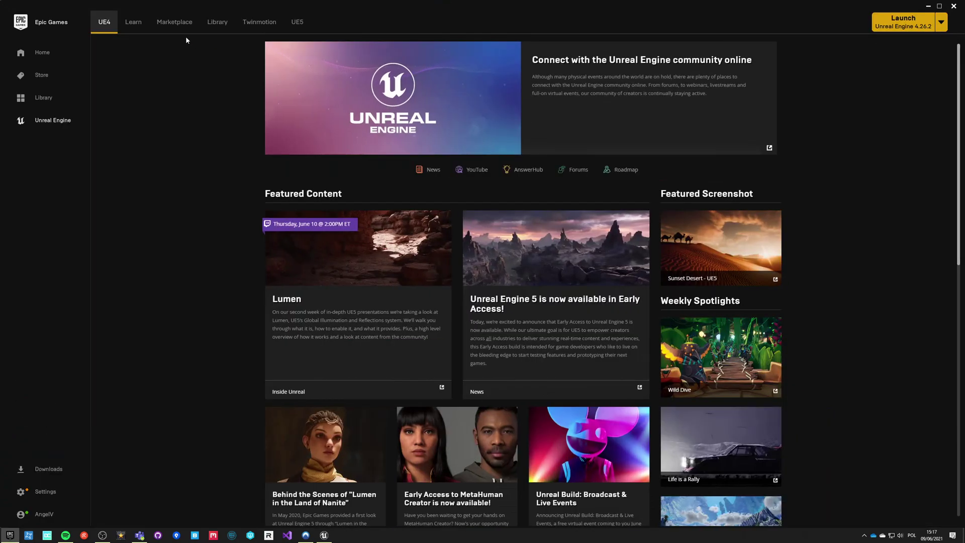
- Open the Unreal Engine Library in the Epic Games Launcher and search the Vault for "sound"
{"action": "left_click", "coordinate": [217, 22]}
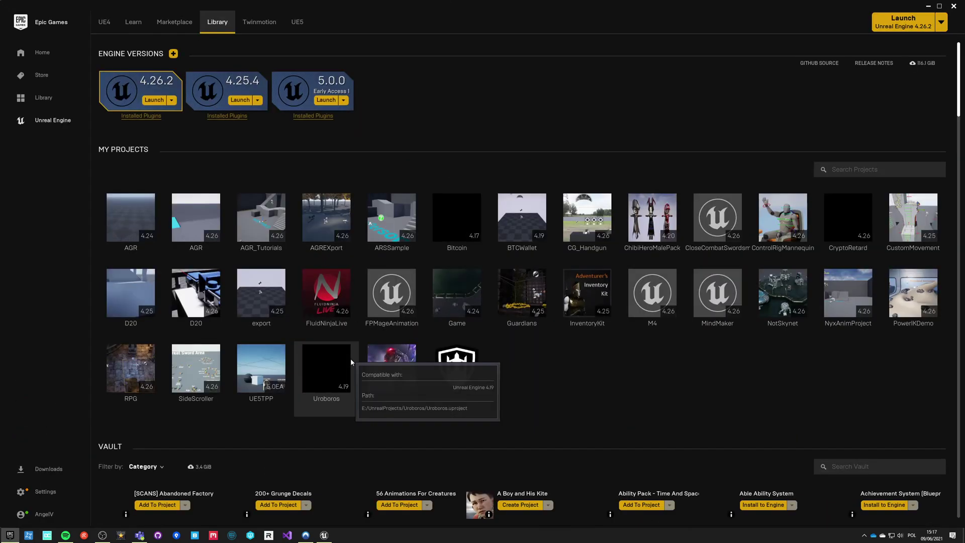
{"action": "scroll", "coordinate": [597, 406], "scroll_direction": "down", "scroll_amount": 1}
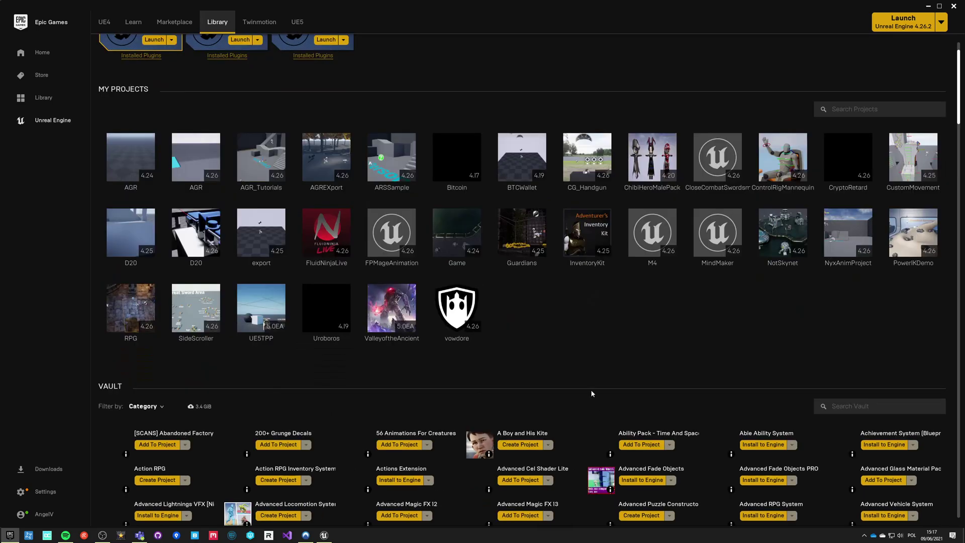
{"action": "scroll", "coordinate": [604, 372], "scroll_direction": "down", "scroll_amount": 1}
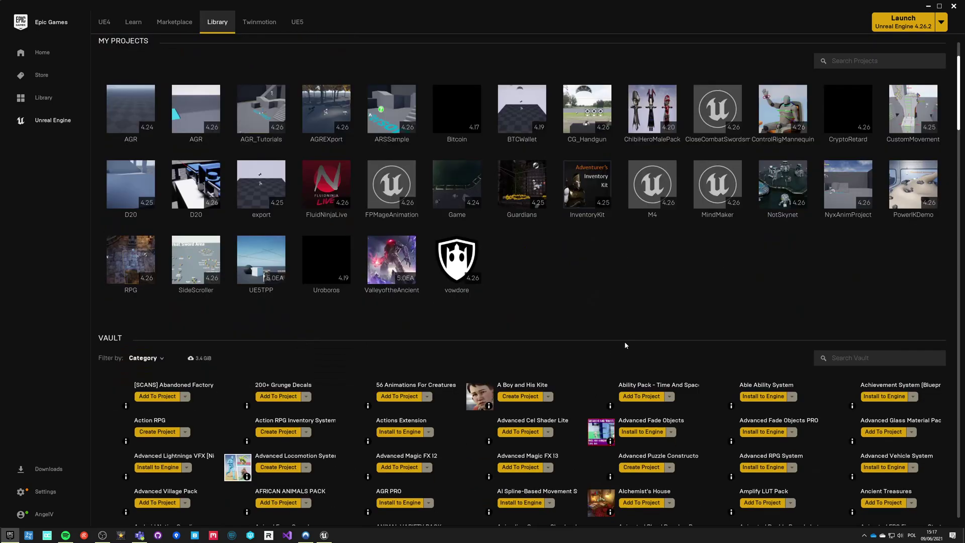
{"action": "left_click", "coordinate": [851, 358]}
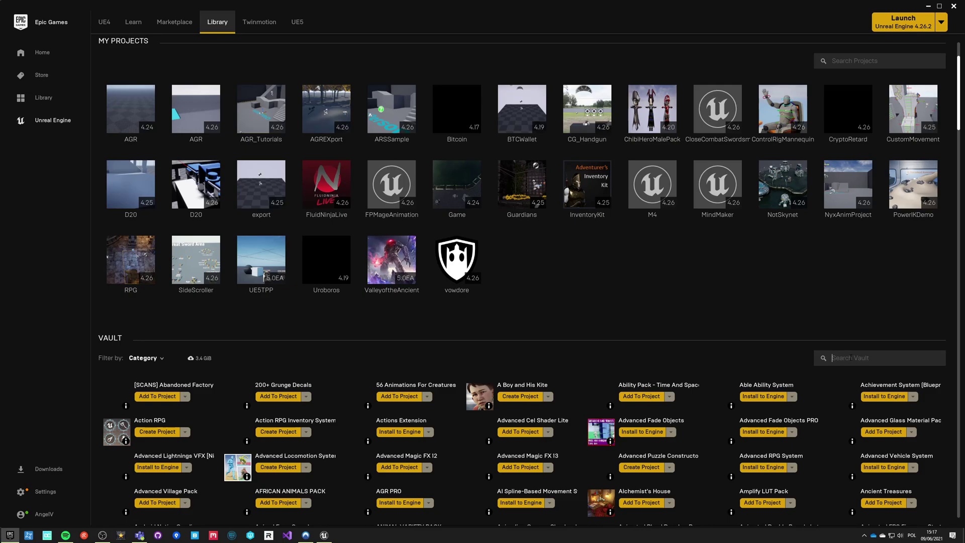
{"action": "type", "text": "sound"}
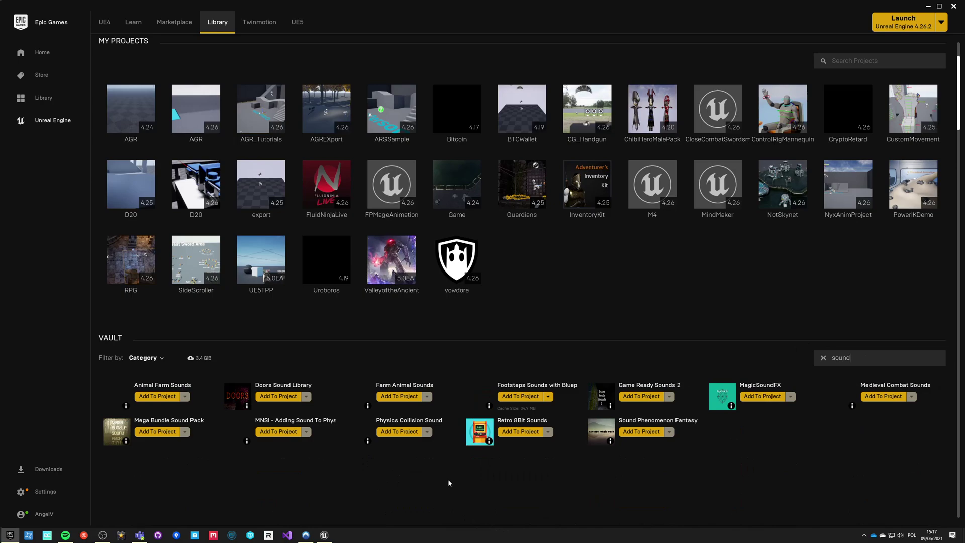
- Search the Vault for "footstep" and open the content page of Footsteps Sounds with Blueprint Setup
{"action": "key", "text": "ctrl+a"}
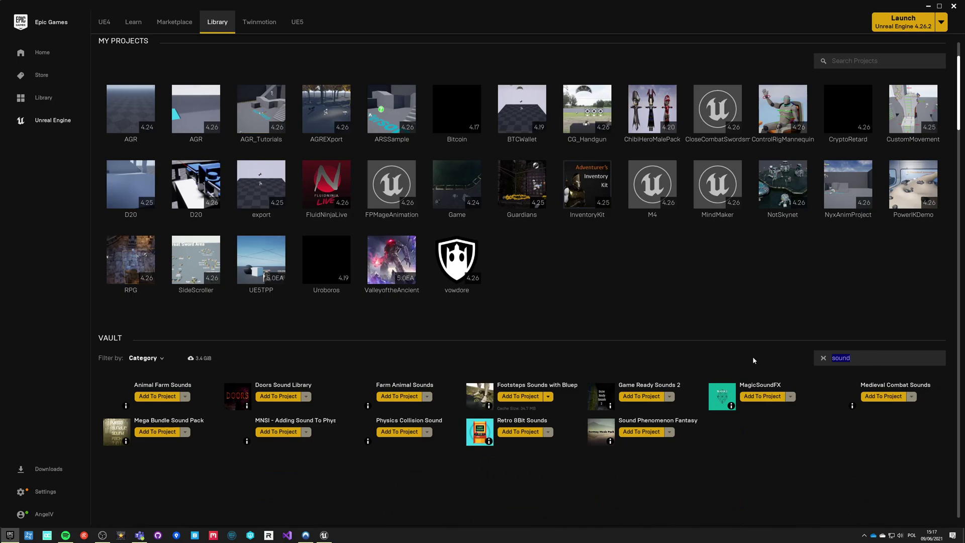
{"action": "type", "text": "footstep"}
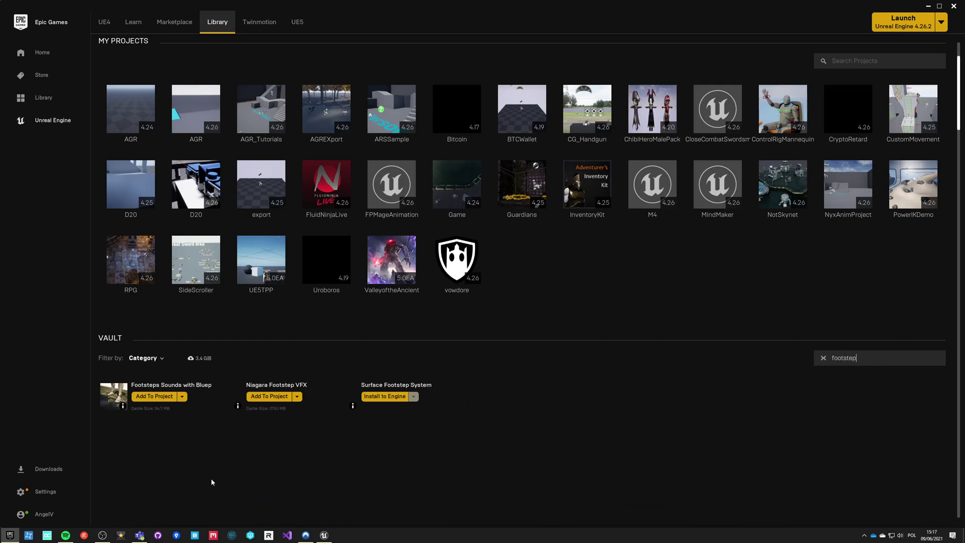
{"action": "left_click", "coordinate": [193, 385]}
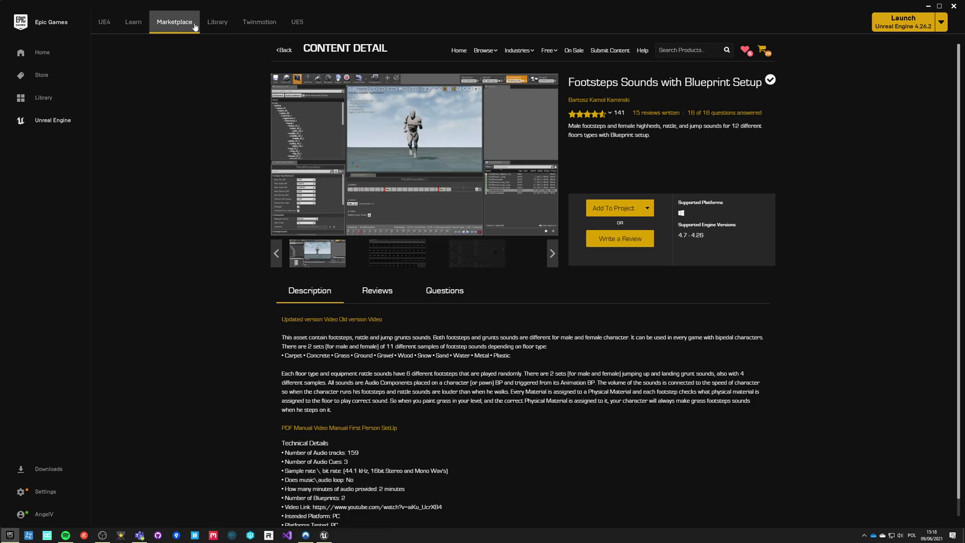
- Minimize the launcher to return to the Unreal Editor and select the Floor mesh in the level
{"action": "left_click", "coordinate": [929, 6]}
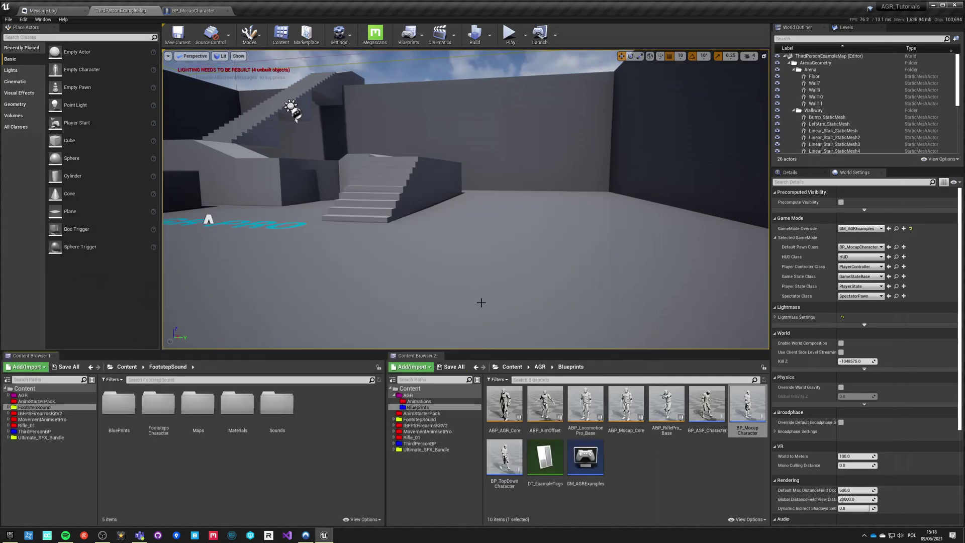
{"action": "left_click", "coordinate": [662, 457]}
{"action": "left_click", "coordinate": [402, 215]}
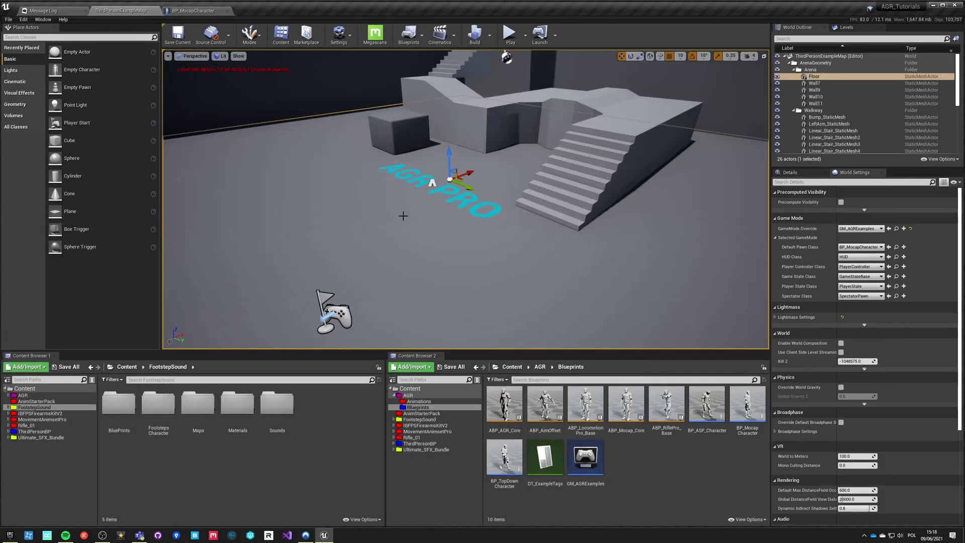
{"action": "mouse_move", "coordinate": [403, 216]}
{"action": "right_mouse_down"}
{"action": "mouse_move", "coordinate": [422, 217]}
{"action": "mouse_move", "coordinate": [409, 230]}
{"action": "right_mouse_up"}
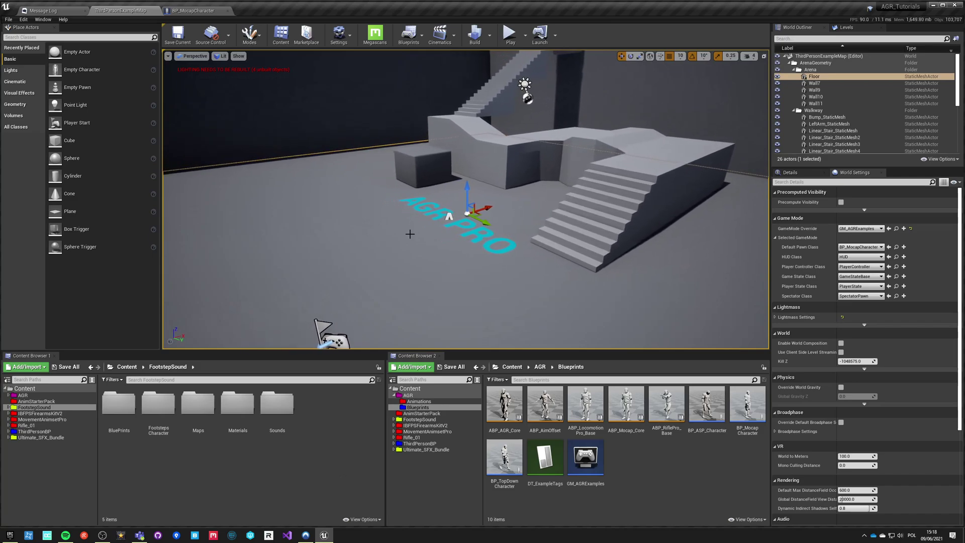
- Open the Project Settings, filter them by "surface", review the Physical Surface types, and return to the ThirdPersonExampleMap level
{"action": "left_click", "coordinate": [24, 19]}
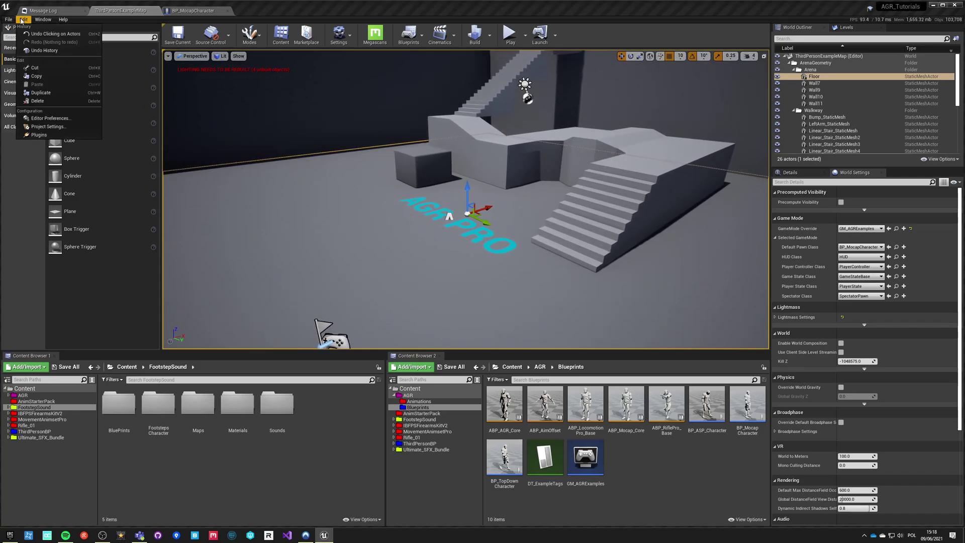
{"action": "left_click", "coordinate": [47, 126]}
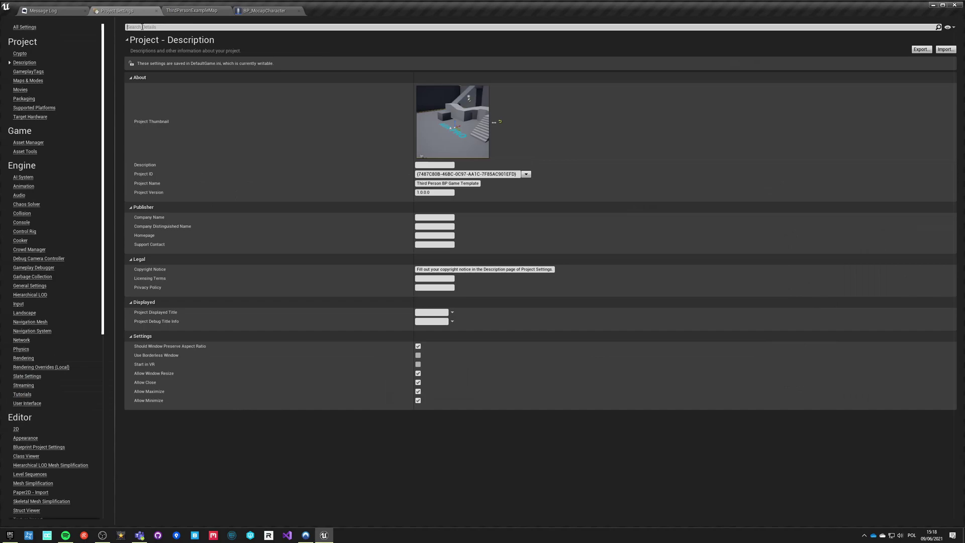
{"action": "left_click", "coordinate": [142, 27]}
{"action": "type", "text": "surface"}
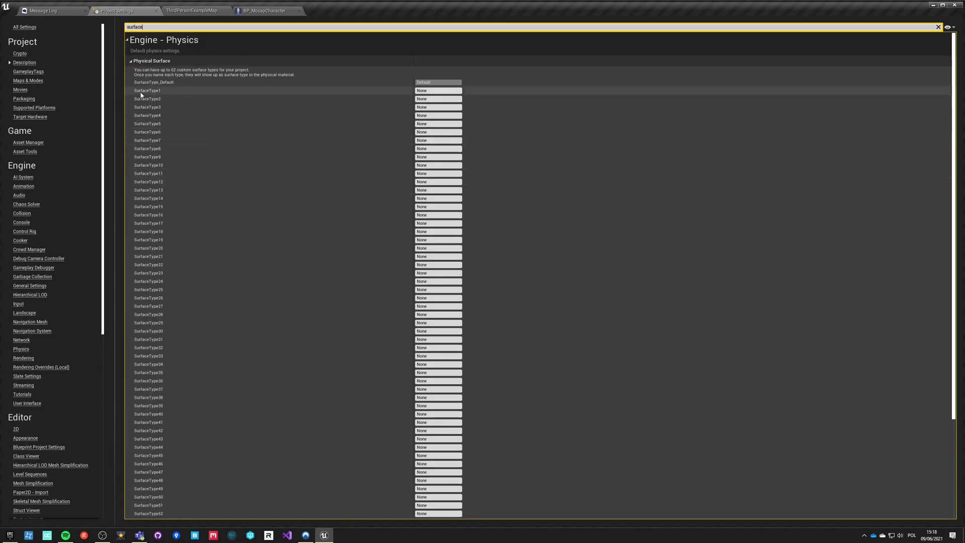
{"action": "scroll", "coordinate": [268, 260], "scroll_direction": "down", "scroll_amount": 3}
{"action": "scroll", "coordinate": [267, 260], "scroll_direction": "down", "scroll_amount": 2}
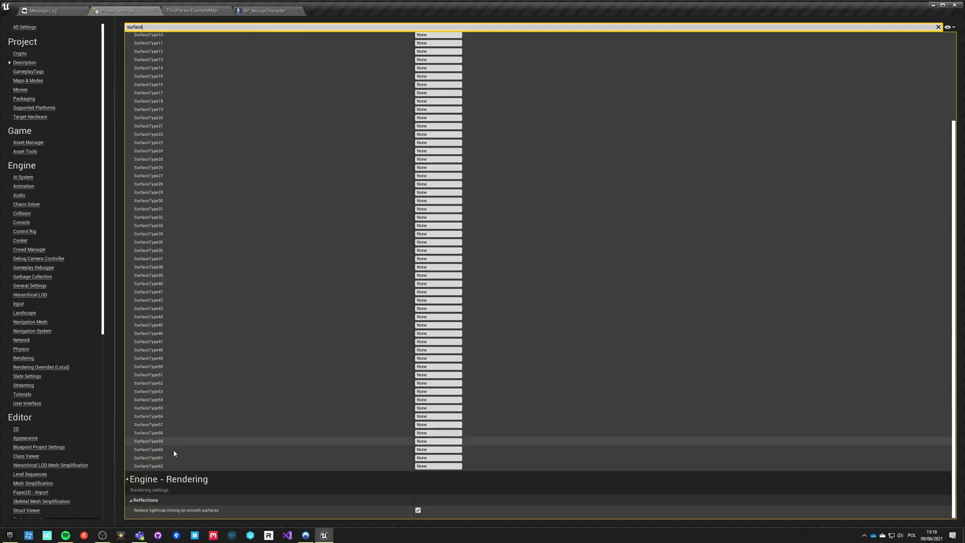
{"action": "scroll", "coordinate": [345, 436], "scroll_direction": "up", "scroll_amount": 5}
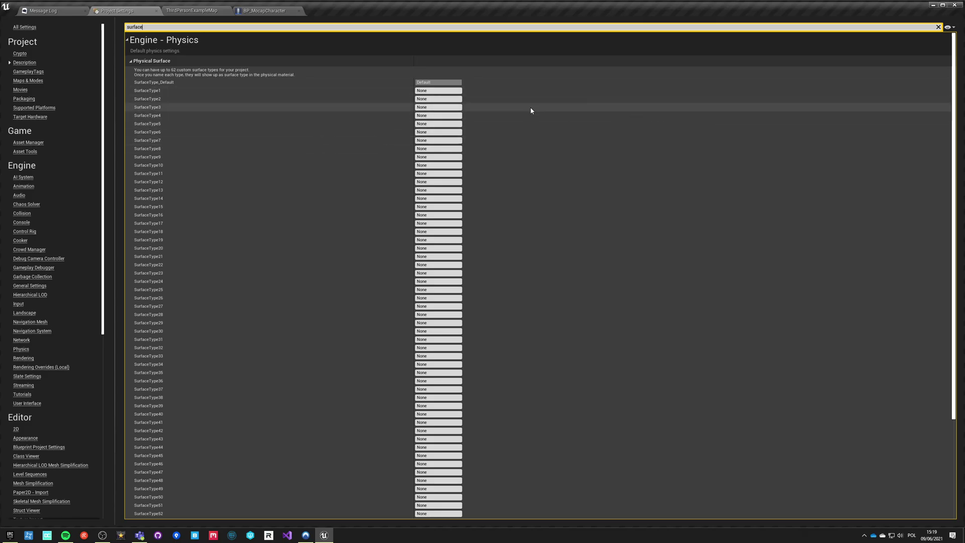
{"action": "left_click", "coordinate": [191, 11]}
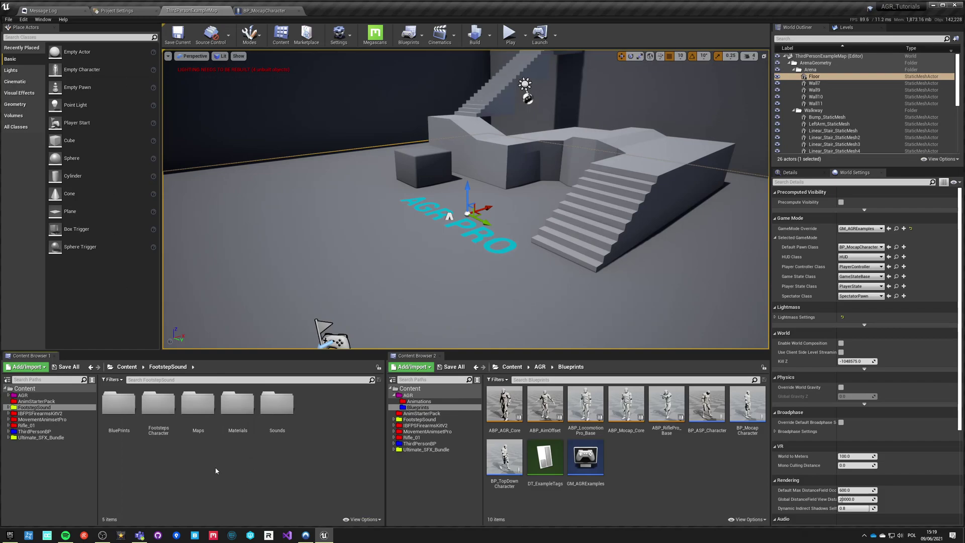
- Browse the FootstepSound materials and physical materials, and inspect the surface type of 01_Carpet_Physic_Mat
{"action": "double_click", "coordinate": [234, 410]}
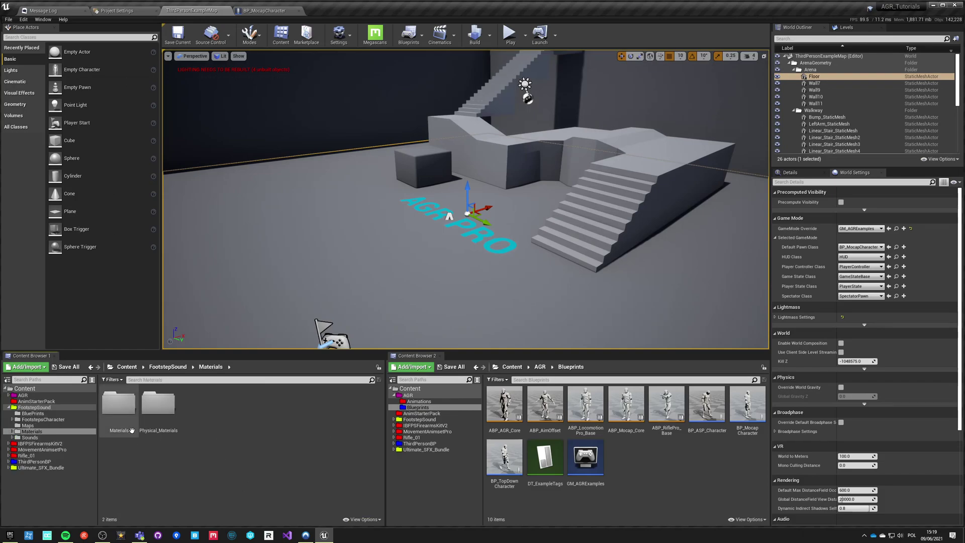
{"action": "double_click", "coordinate": [132, 430]}
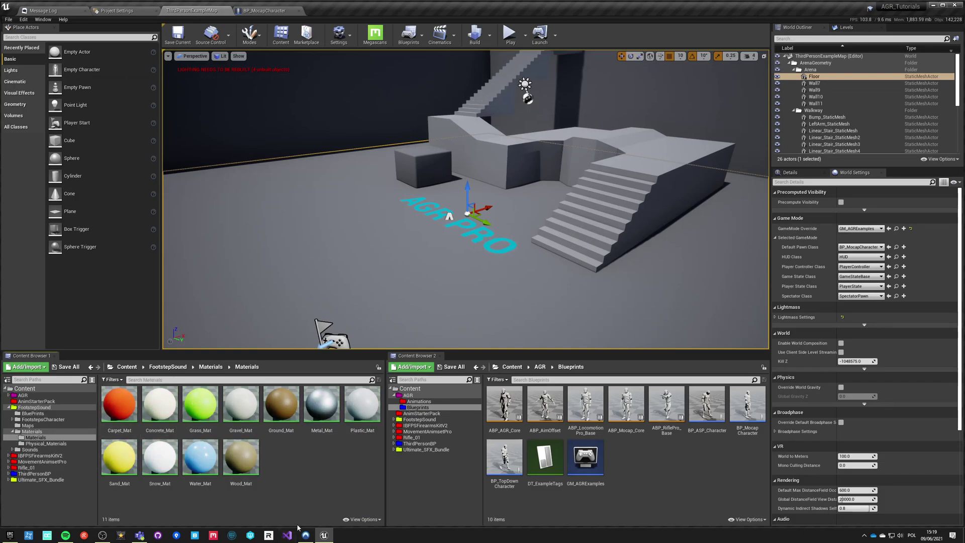
{"action": "left_click", "coordinate": [212, 366]}
{"action": "double_click", "coordinate": [160, 404]}
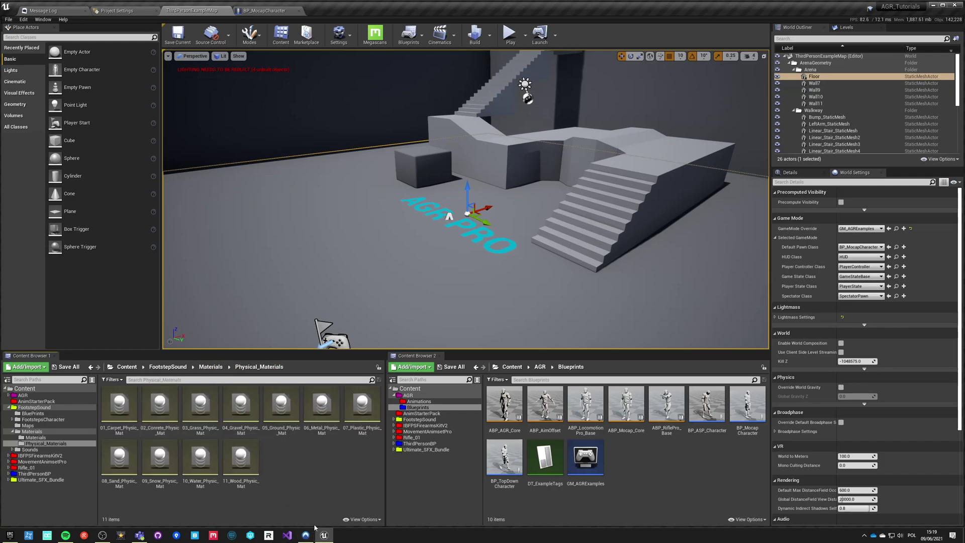
{"action": "left_click", "coordinate": [109, 412]}
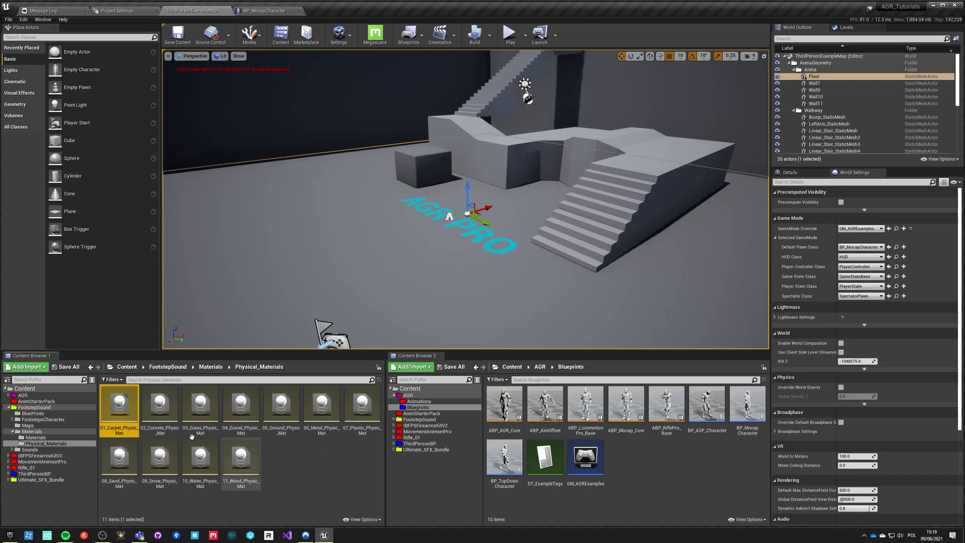
{"action": "double_click", "coordinate": [120, 408]}
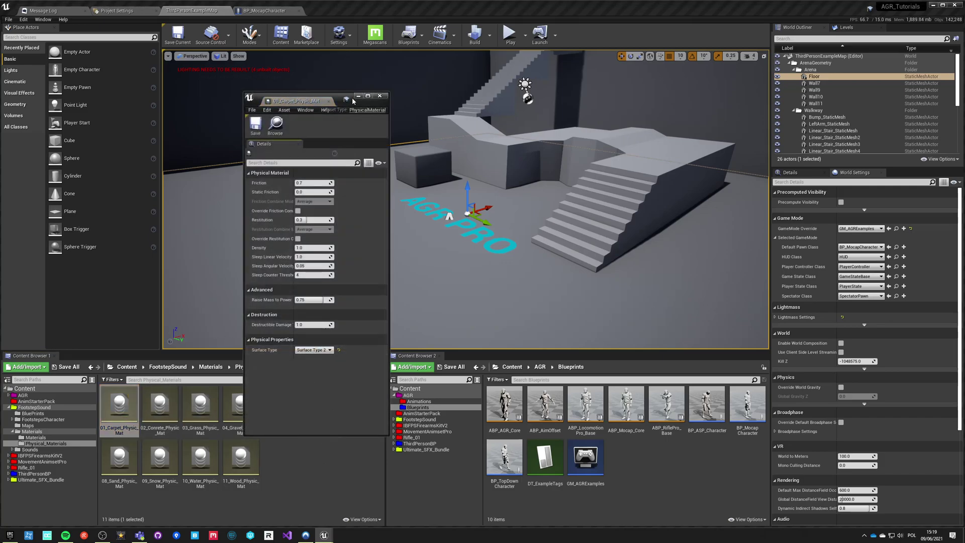
{"action": "left_click", "coordinate": [380, 98]}
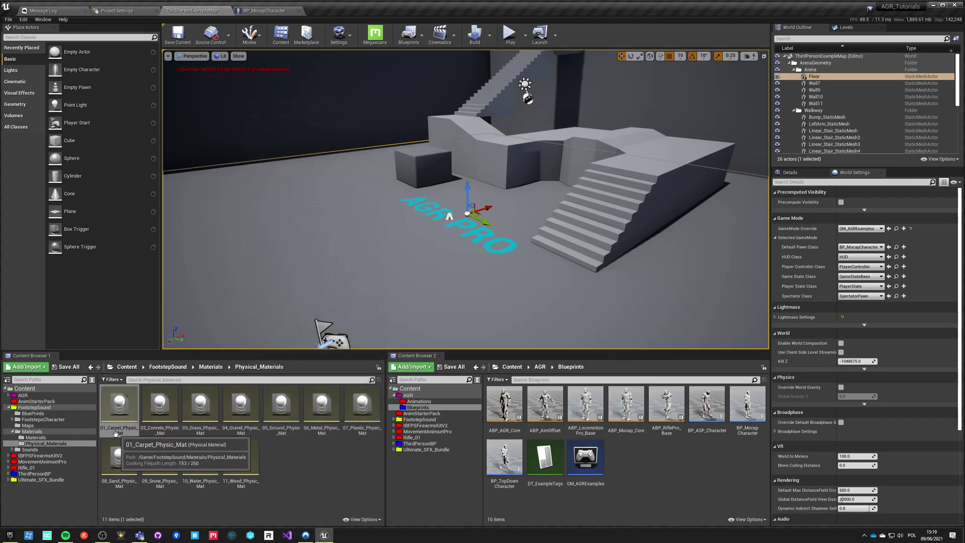
- In the Project Settings, name the physical surface SurfaceType1 Carpet
{"action": "left_click", "coordinate": [152, 9]}
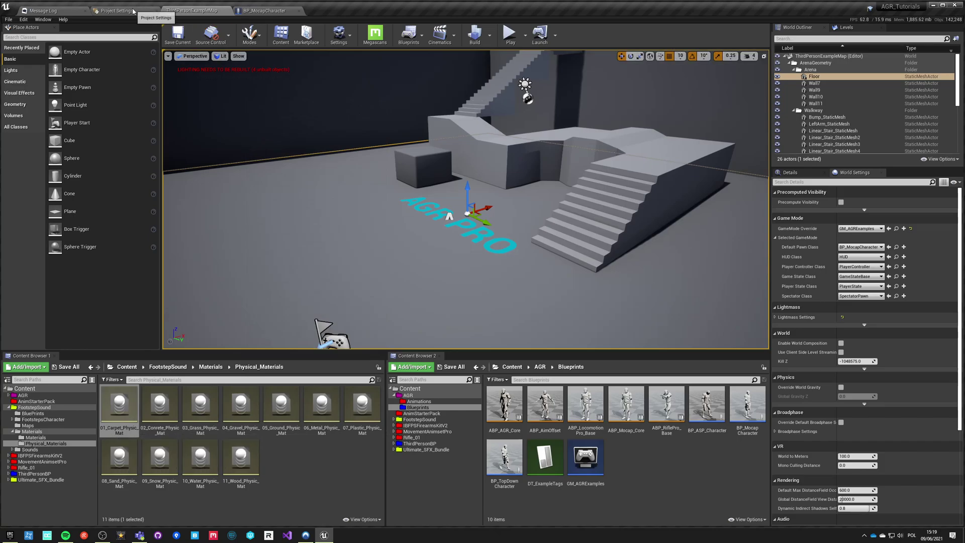
{"action": "left_click", "coordinate": [425, 92]}
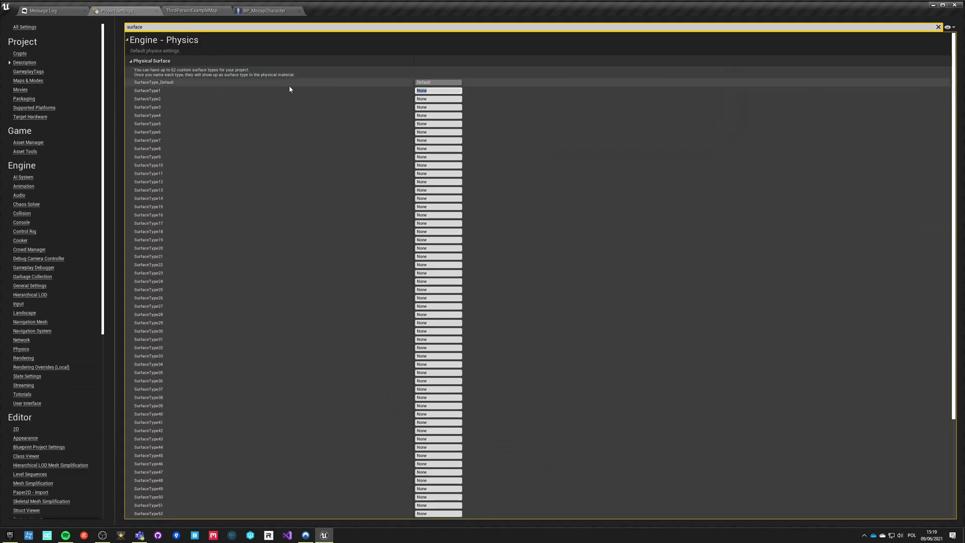
{"action": "type", "text": "Carp"}
{"action": "key", "text": "Return"}
- Following the physical material order, name SurfaceType2 to SurfaceType11 Concrete, Grass, Gravel, Ground, Metal, Plastic, Sand, Snow, Water and Wood
{"action": "left_click", "coordinate": [189, 10]}
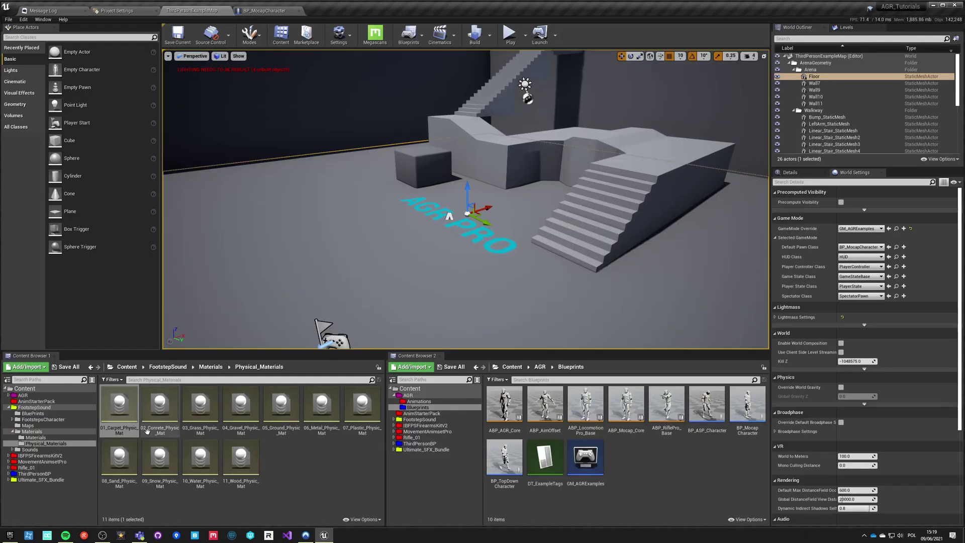
{"action": "left_click", "coordinate": [160, 404]}
{"action": "left_click", "coordinate": [145, 4]}
{"action": "left_click", "coordinate": [423, 99]}
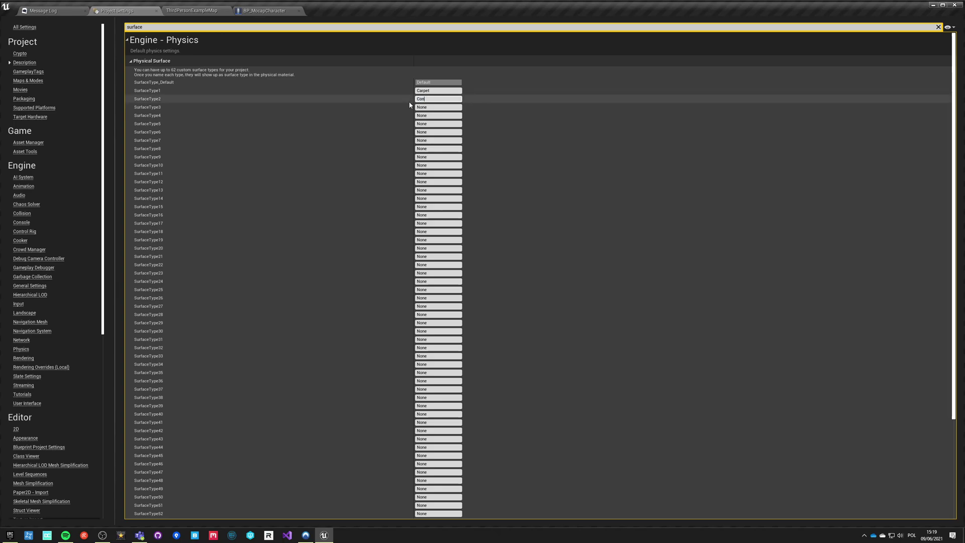
{"action": "type", "text": "Concrete"}
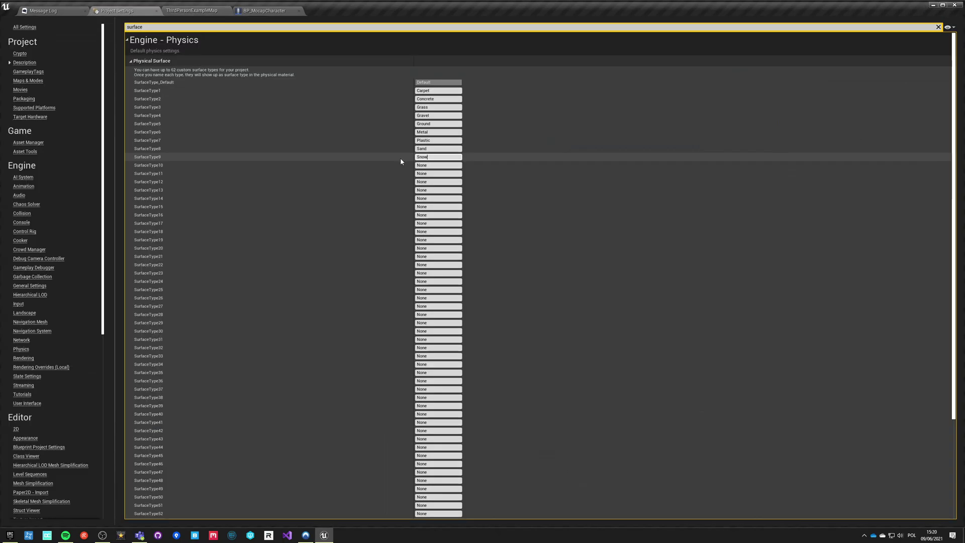
{"action": "type", "text": "Water"}
{"action": "key", "text": "Tab"}
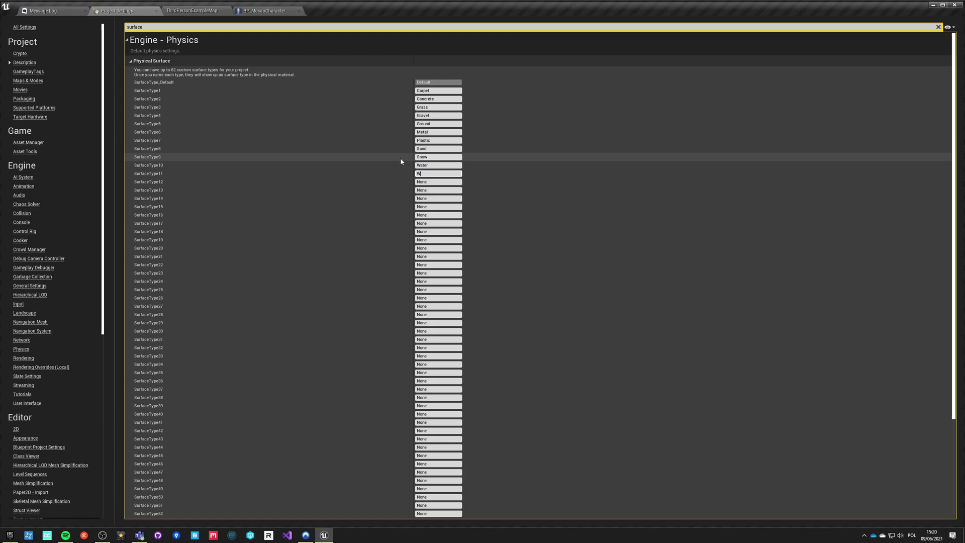
- Set 11_Wood_Physic_Mat's surface type to Wood and open all assets in the Physical_Materials folder for editing
{"action": "left_click", "coordinate": [209, 11]}
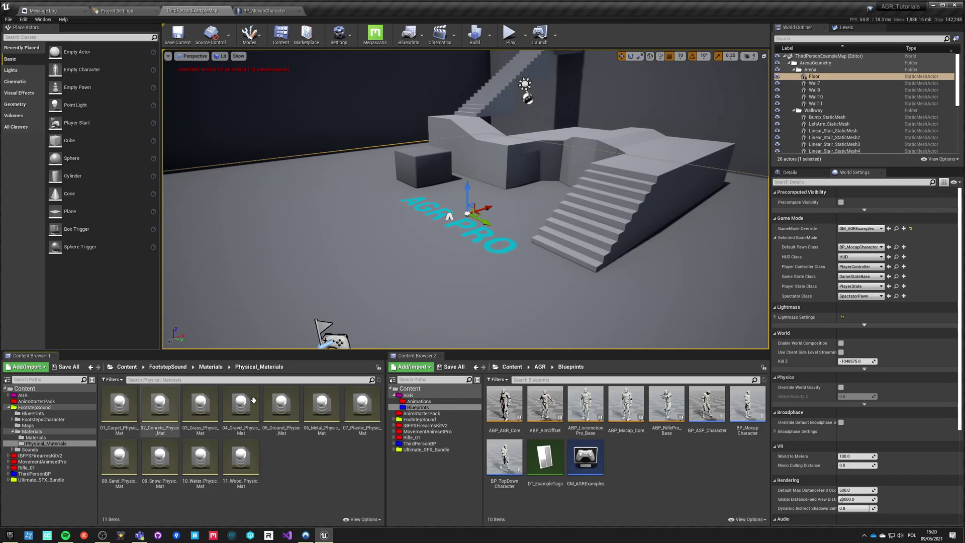
{"action": "double_click", "coordinate": [257, 473]}
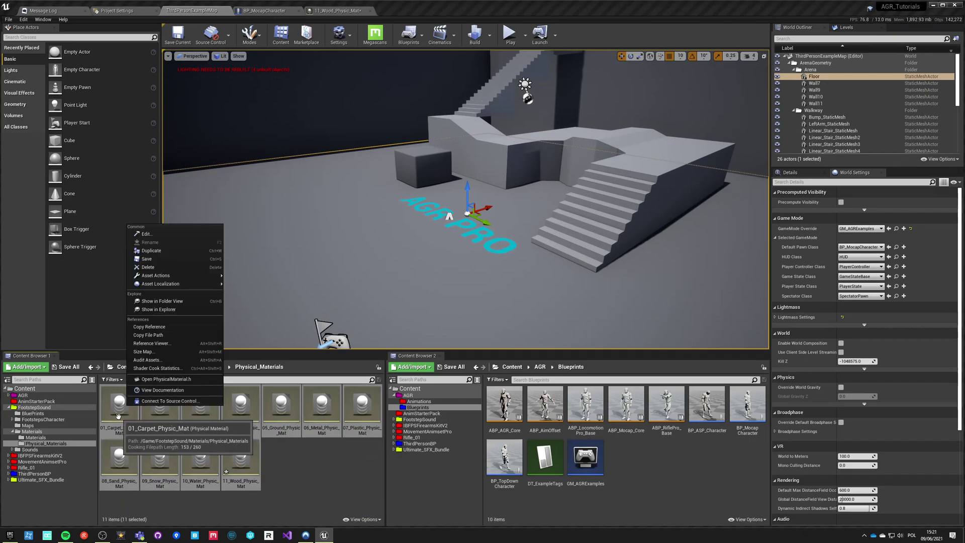
{"action": "key", "text": "ctrl+a"}
{"action": "key", "text": "Return"}
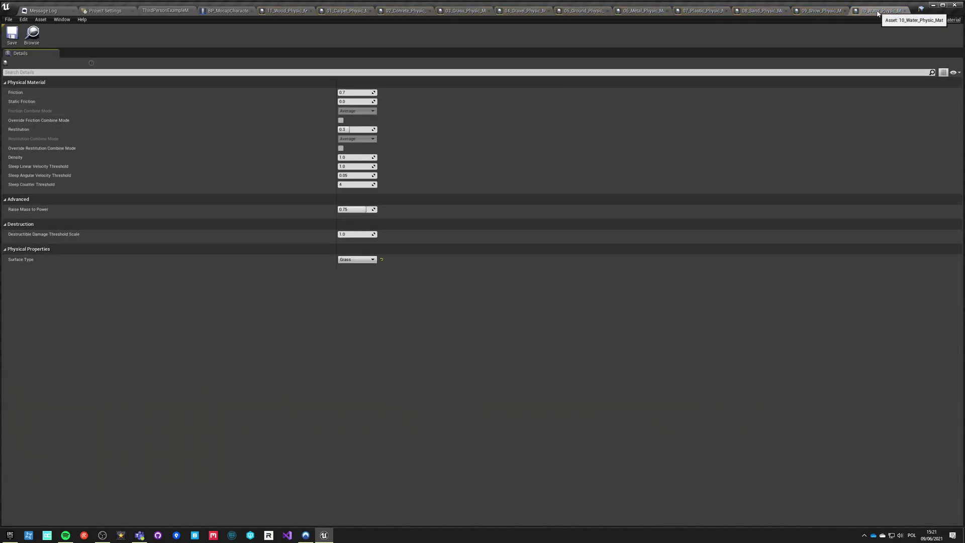
- Set the surface types of the 10_Water, 09_Snow and 08_Sand physical materials to Water, Snow and Sand
{"action": "left_click", "coordinate": [358, 259]}
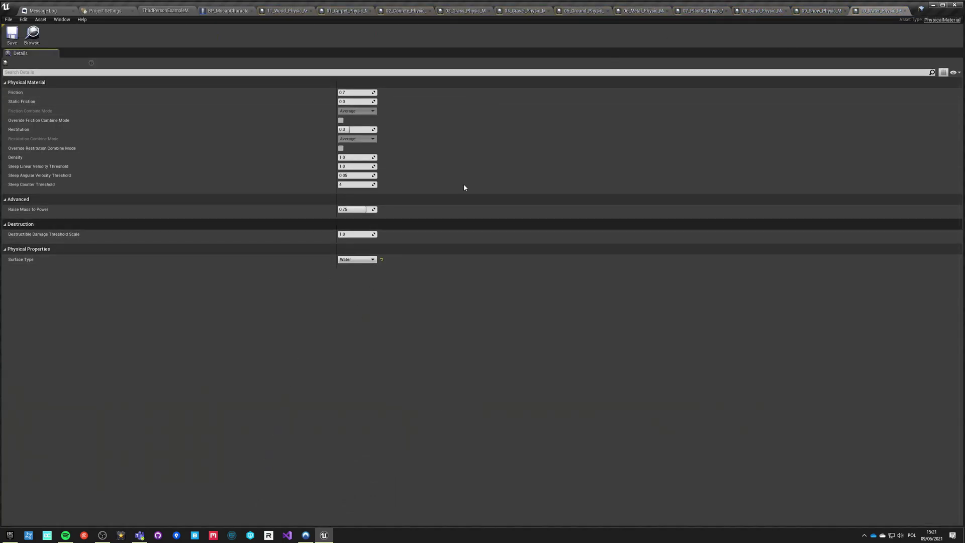
{"action": "left_click", "coordinate": [818, 10]}
{"action": "left_click", "coordinate": [357, 259]}
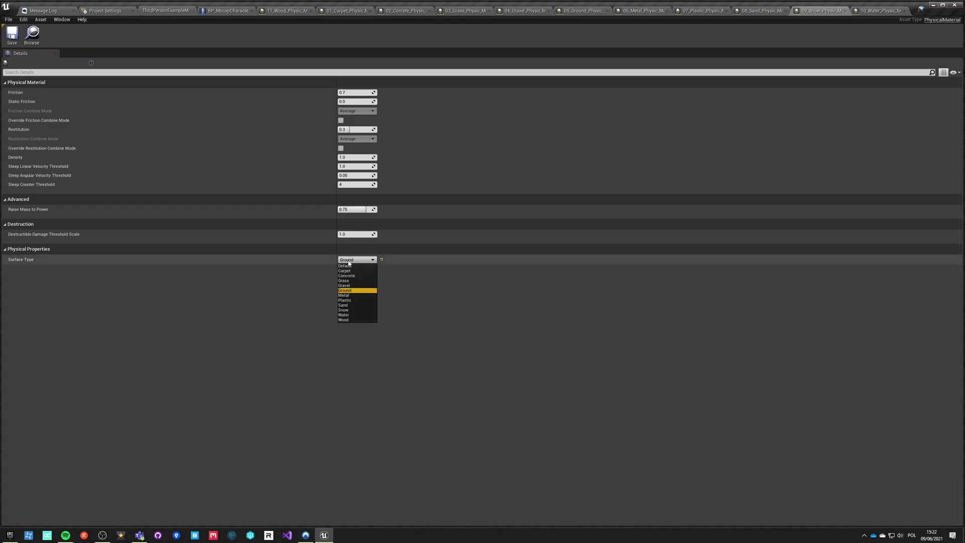
{"action": "left_click", "coordinate": [760, 11]}
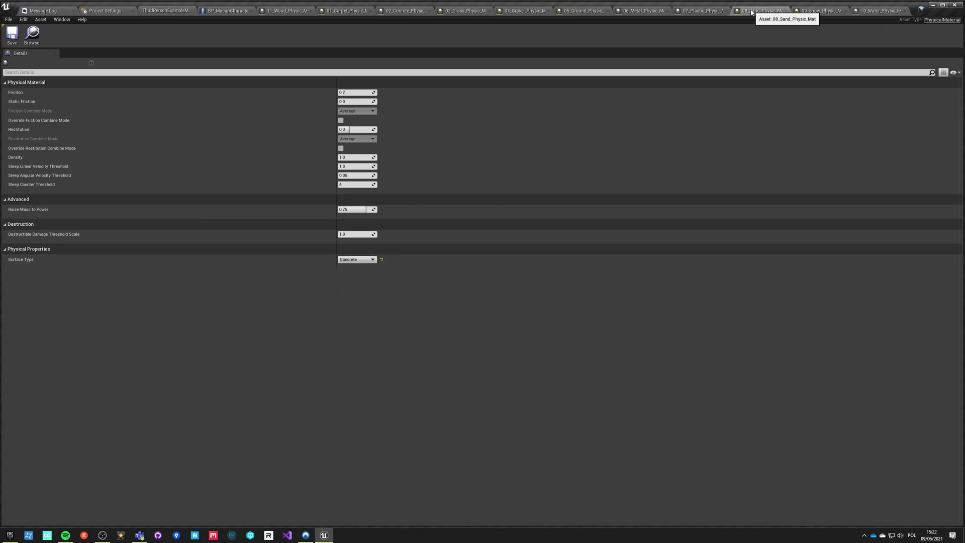
{"action": "left_click", "coordinate": [355, 259]}
{"action": "left_click", "coordinate": [349, 305]}
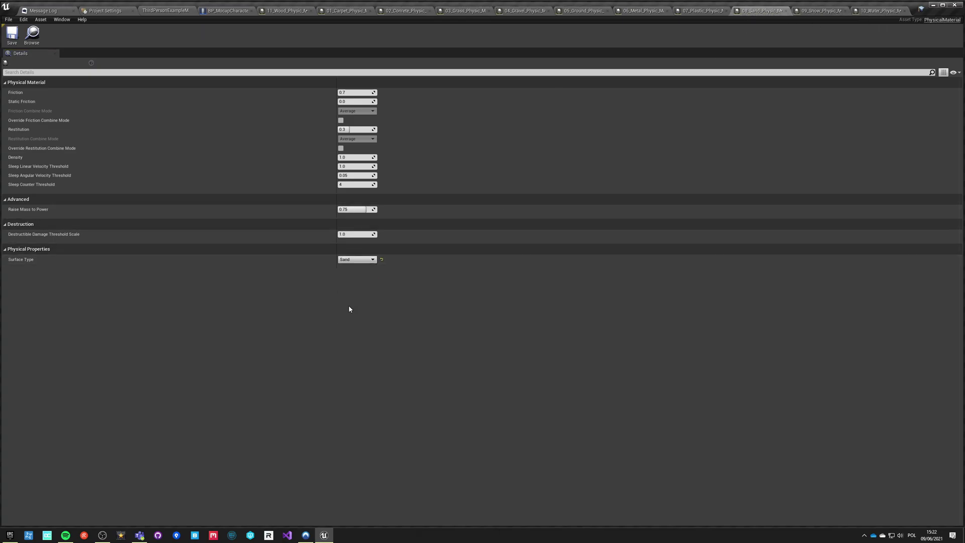
- Set the surface type of 07_Plastic_Physic_Mat to Plastic and of 06_Metal_Physic_Mat to Metal
{"action": "left_click", "coordinate": [705, 11]}
{"action": "left_click", "coordinate": [357, 259]}
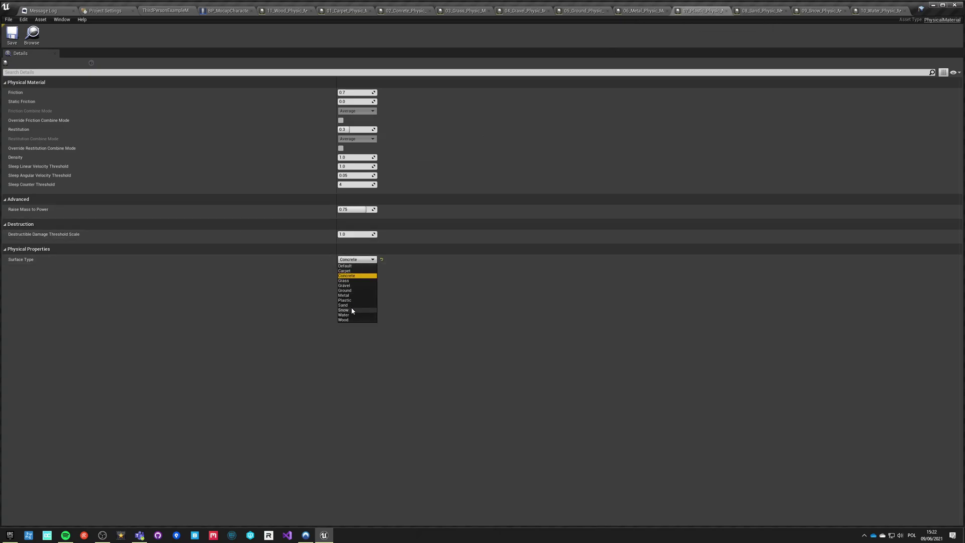
{"action": "left_click", "coordinate": [349, 304]}
{"action": "left_click", "coordinate": [644, 10]}
{"action": "left_click", "coordinate": [357, 260]}
{"action": "left_click", "coordinate": [352, 293]}
- Set the surface type of the 05_Ground physical material to Ground and of the 04_Gravel physical material to Gravel
{"action": "left_click", "coordinate": [584, 10]}
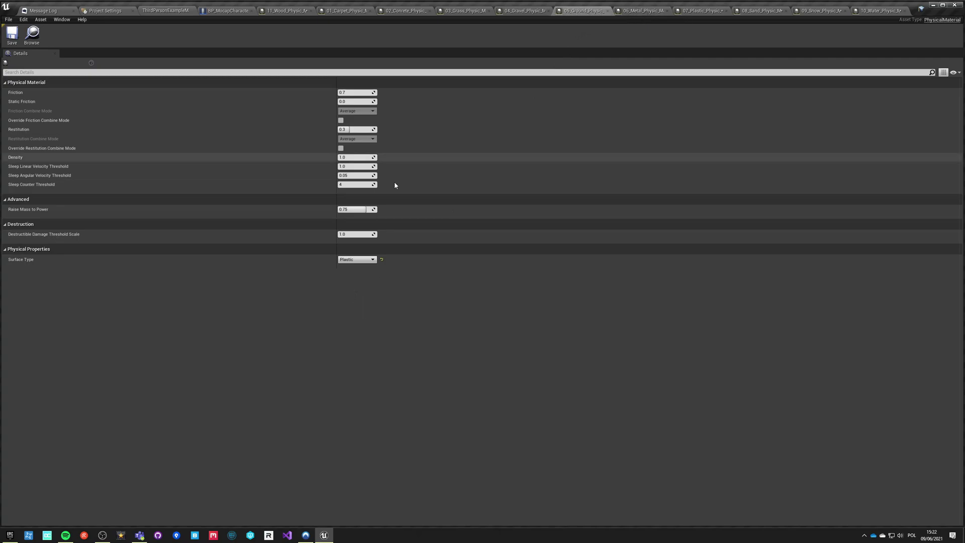
{"action": "left_click", "coordinate": [356, 260]}
{"action": "left_click", "coordinate": [346, 291]}
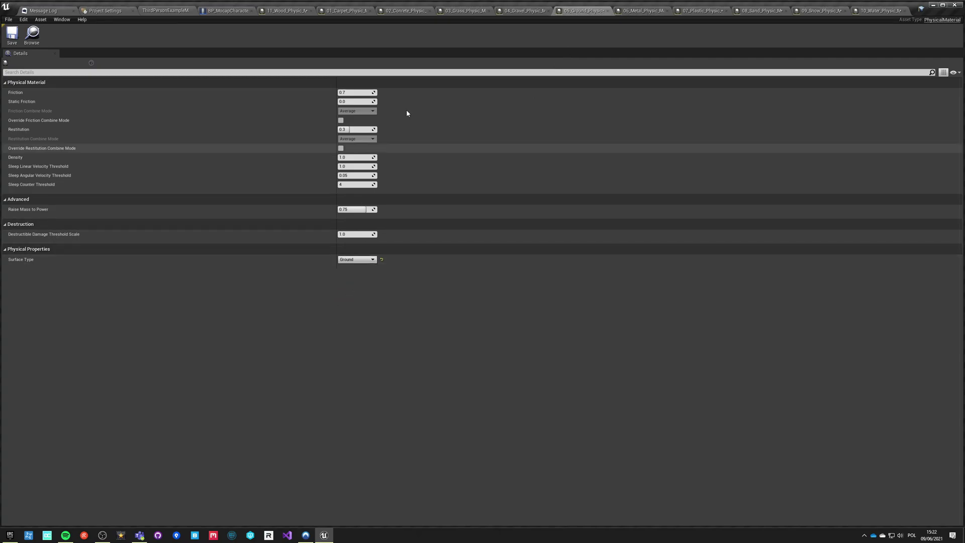
{"action": "left_click", "coordinate": [526, 11]}
{"action": "left_click", "coordinate": [372, 260]}
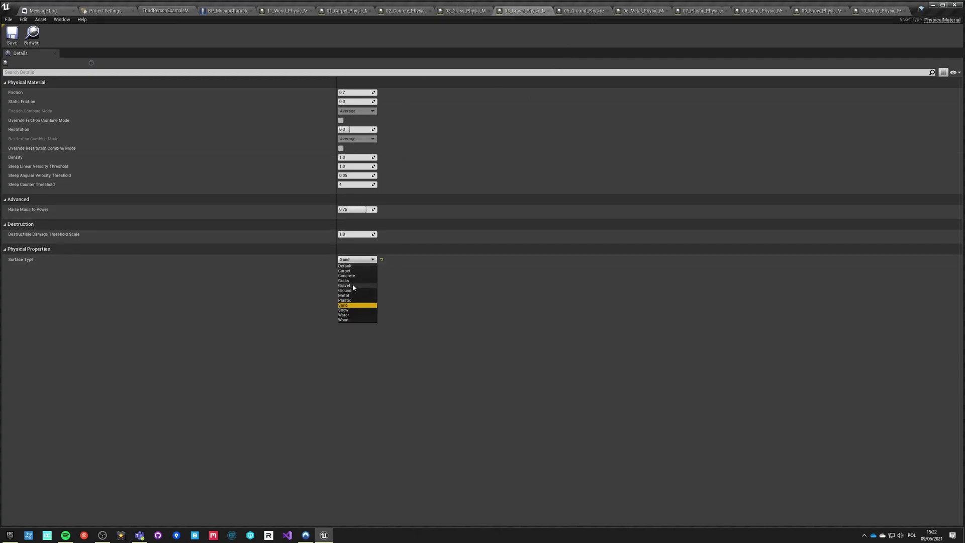
- Set the 03_Grass and 01_Carpet physical materials to surface types Grass and Carpet, and check those of the Concrete and Wood materials
{"action": "left_click", "coordinate": [465, 10]}
{"action": "left_click", "coordinate": [357, 259]}
{"action": "left_click", "coordinate": [354, 284]}
{"action": "left_click", "coordinate": [417, 12]}
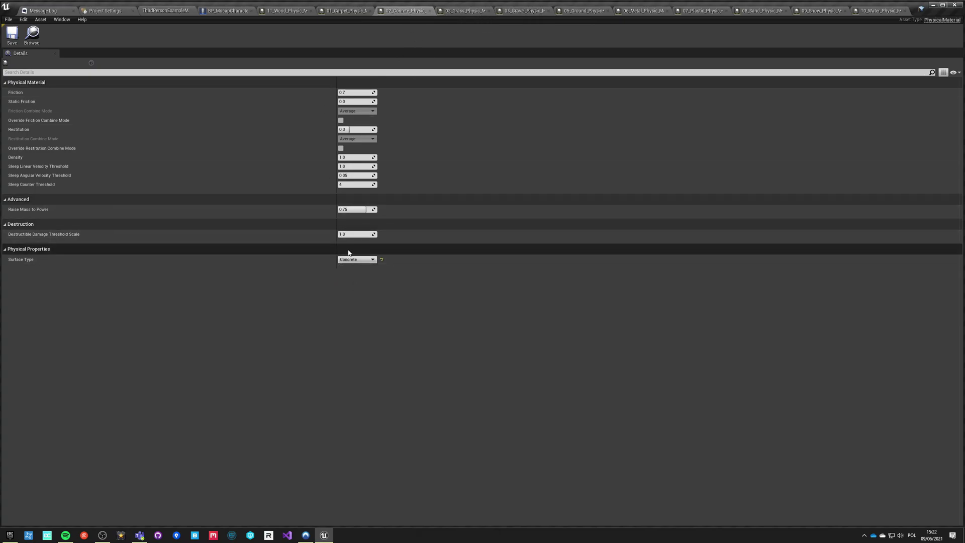
{"action": "left_click", "coordinate": [341, 11]}
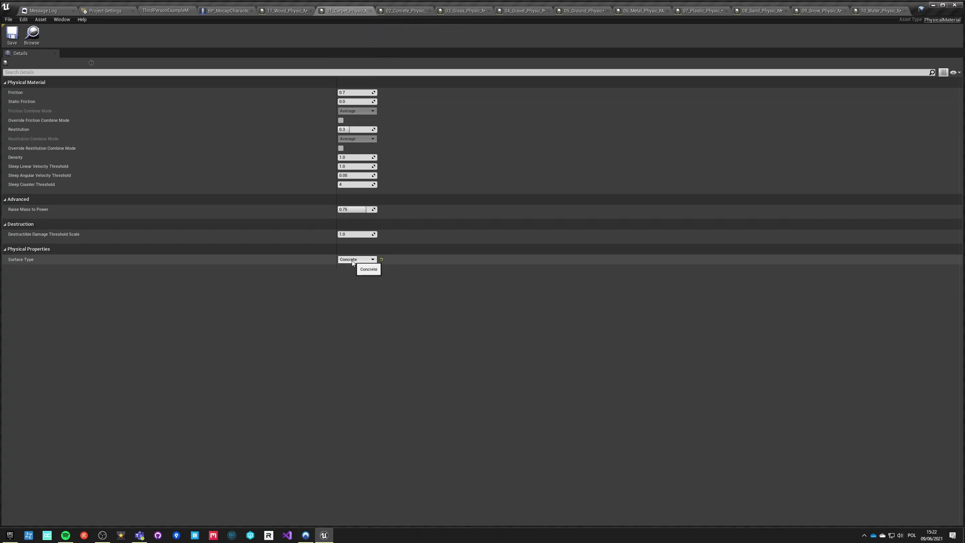
{"action": "left_click", "coordinate": [353, 261]}
{"action": "left_click", "coordinate": [349, 271]}
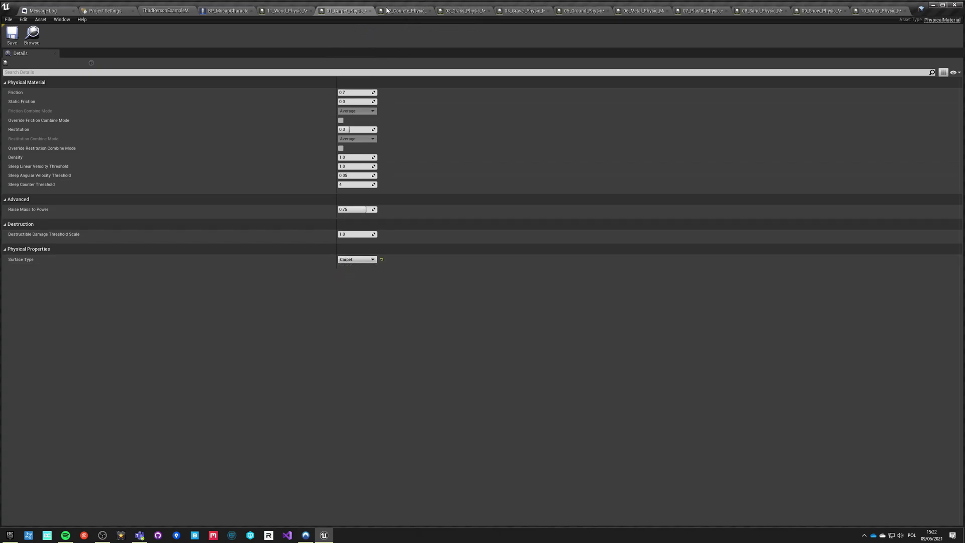
{"action": "left_click", "coordinate": [287, 10]}
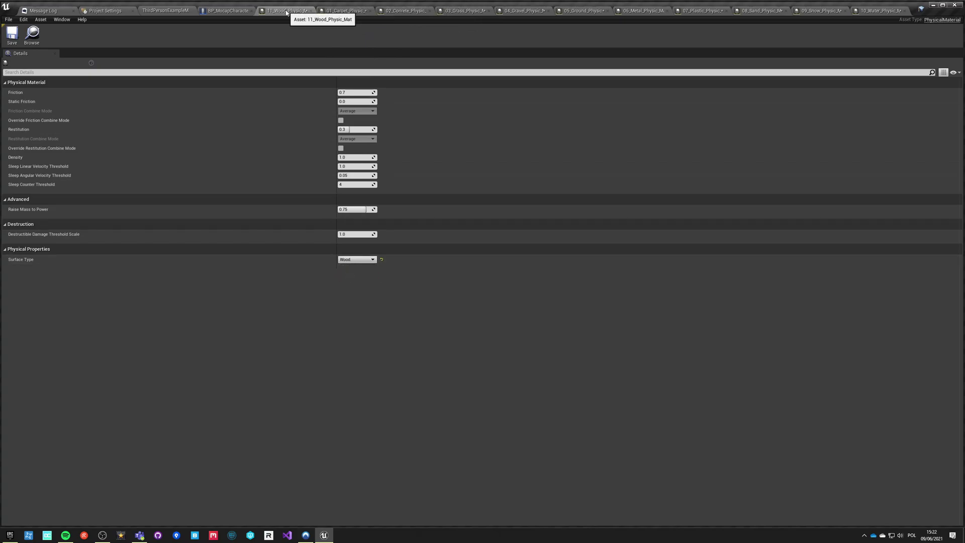
- Close the physical material editors and return to the BP_MocapCharacter event graph
{"action": "left_click", "coordinate": [311, 10]}
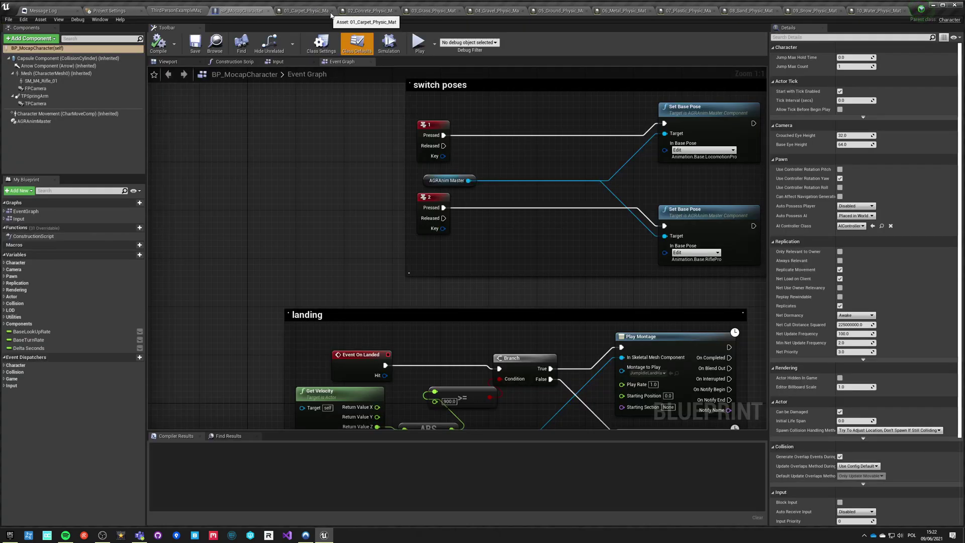
{"action": "left_click", "coordinate": [330, 11]}
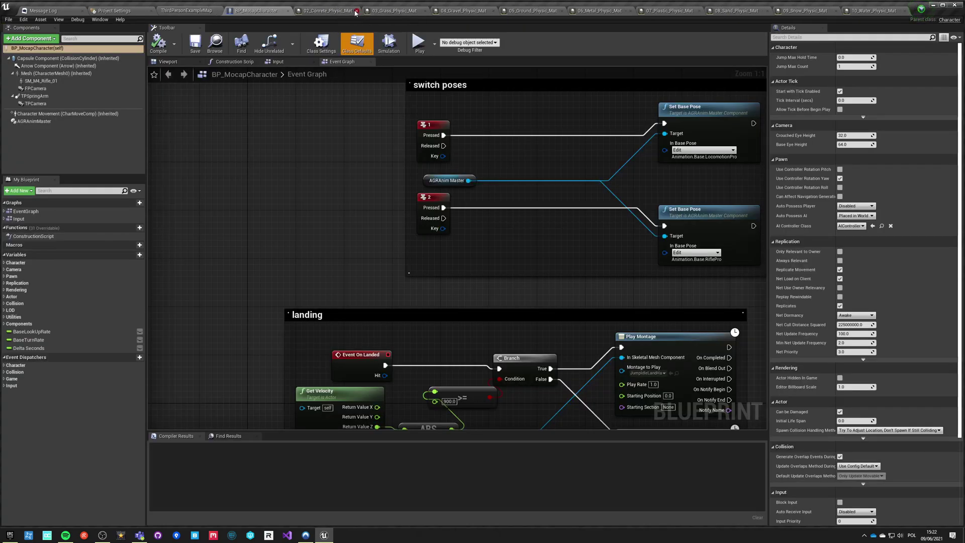
{"action": "left_click", "coordinate": [358, 11]}
{"action": "left_click", "coordinate": [370, 10]}
{"action": "left_click", "coordinate": [370, 10]}
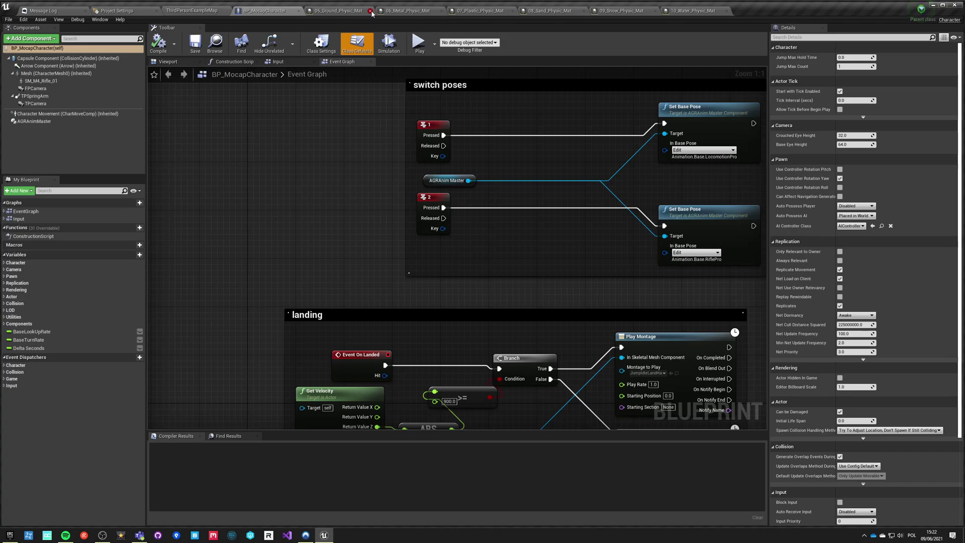
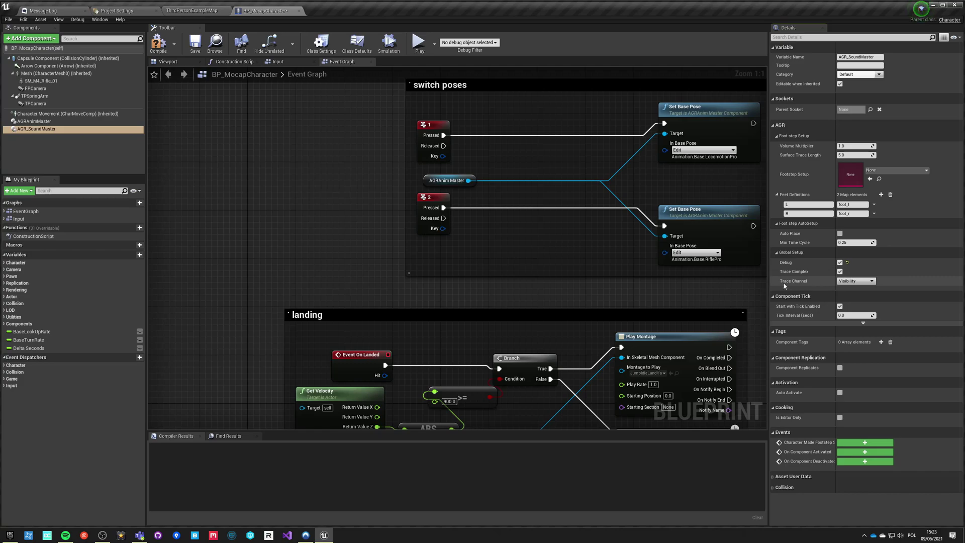
- Review the AGR_SoundMaster component's Trace Channel options and footstep auto-setup section, and compile BP_MocapCharacter
{"action": "left_click", "coordinate": [866, 281]}
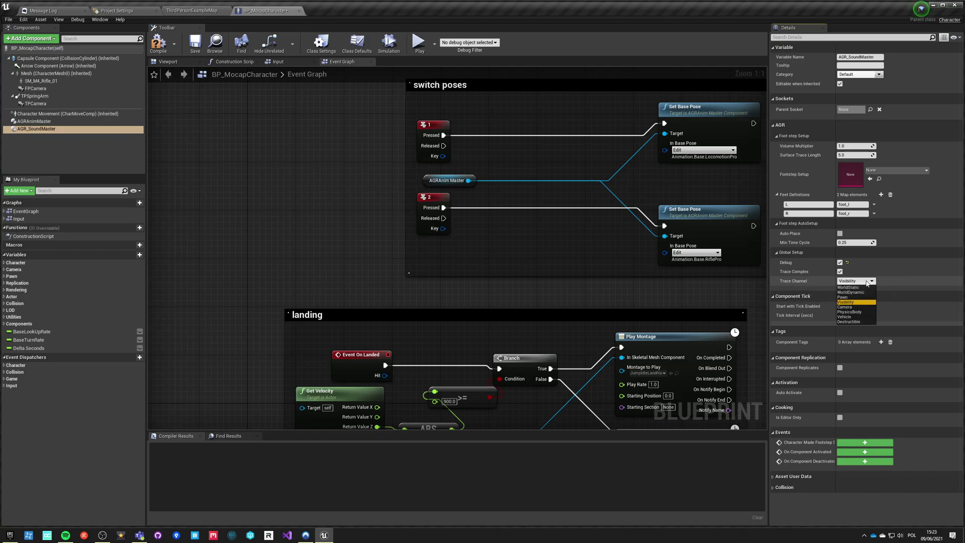
{"action": "left_click", "coordinate": [867, 282]}
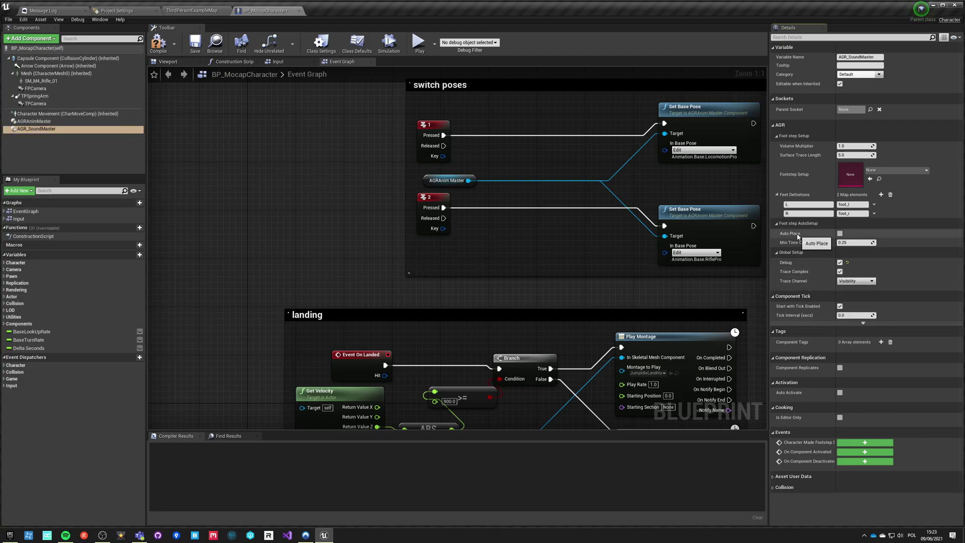
{"action": "left_click", "coordinate": [778, 224]}
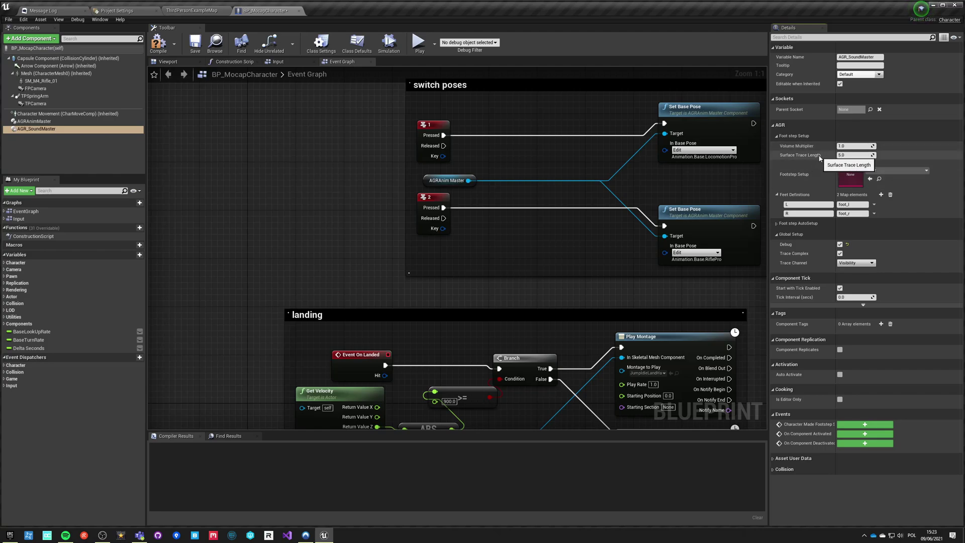
{"action": "left_click", "coordinate": [779, 227]}
{"action": "left_click", "coordinate": [779, 226]}
{"action": "left_click", "coordinate": [159, 42]}
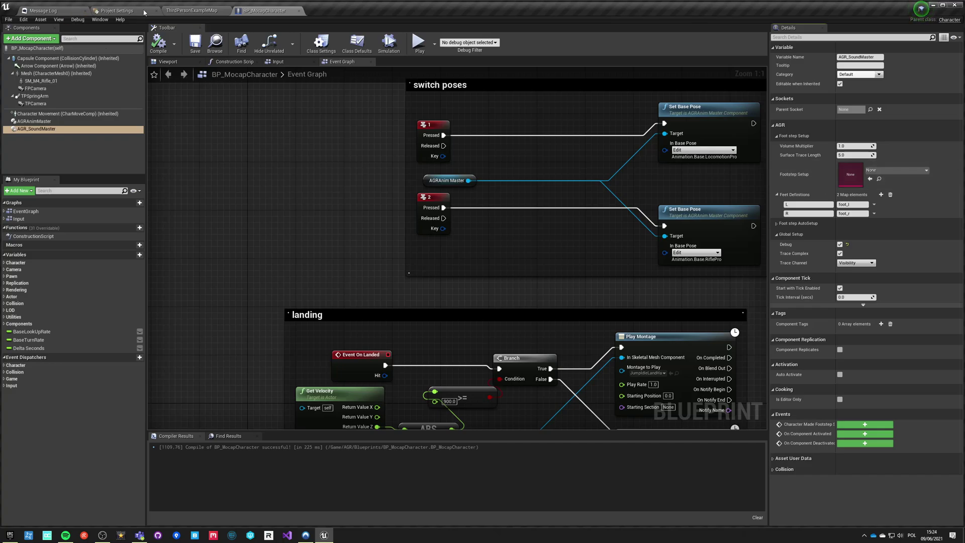
- Return to the ThirdPersonExampleMap level editor and show the AGR Blueprints folder
{"action": "left_click", "coordinate": [201, 10]}
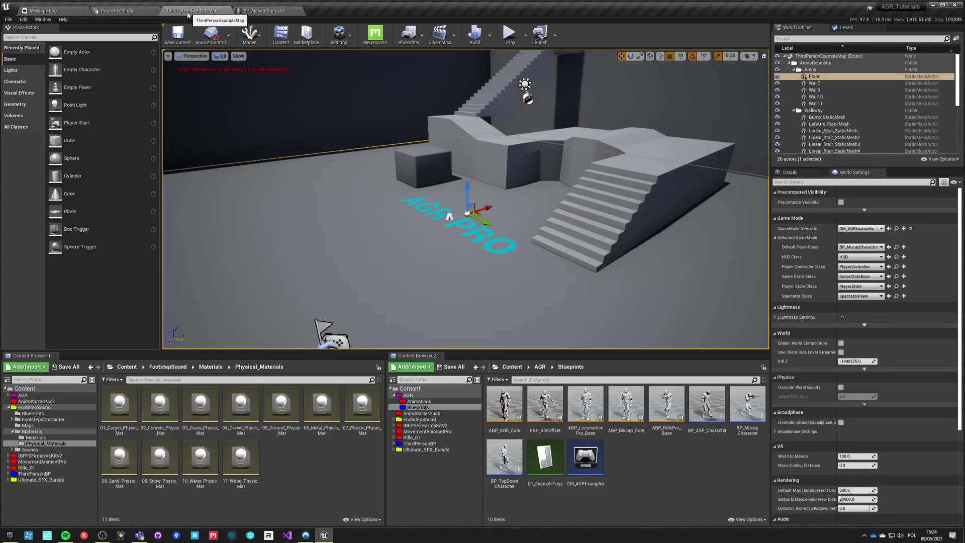
{"action": "left_click", "coordinate": [540, 366]}
{"action": "double_click", "coordinate": [544, 403]}
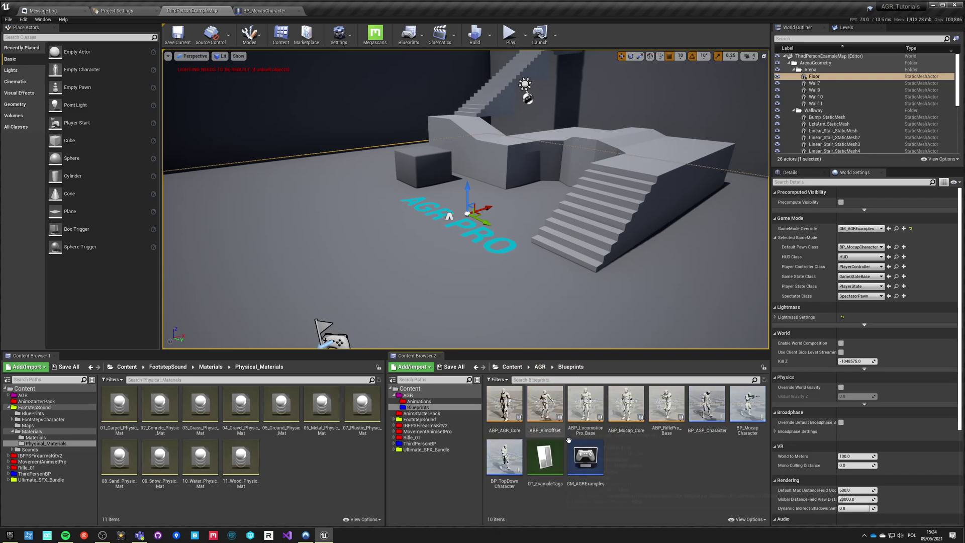
{"action": "right_click", "coordinate": [611, 454]}
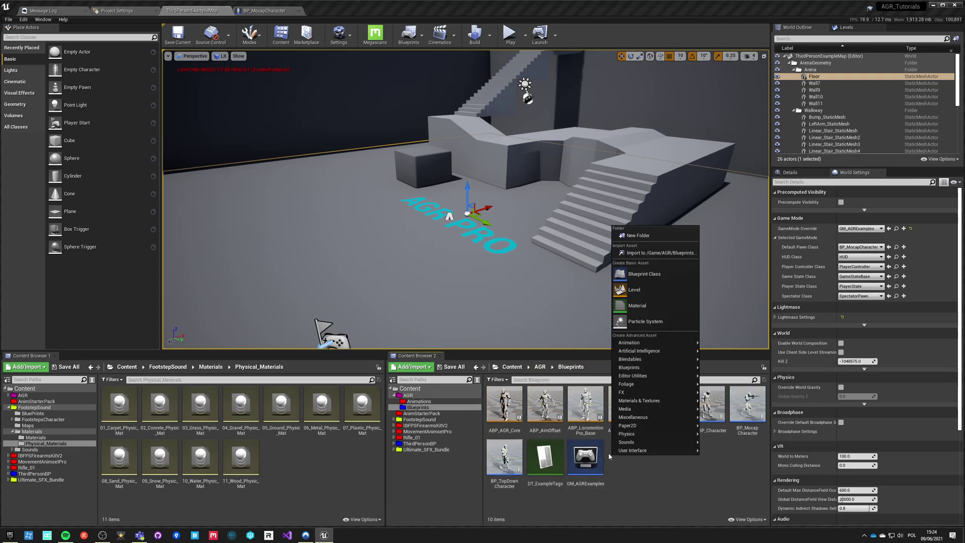
{"action": "left_click", "coordinate": [658, 275]}
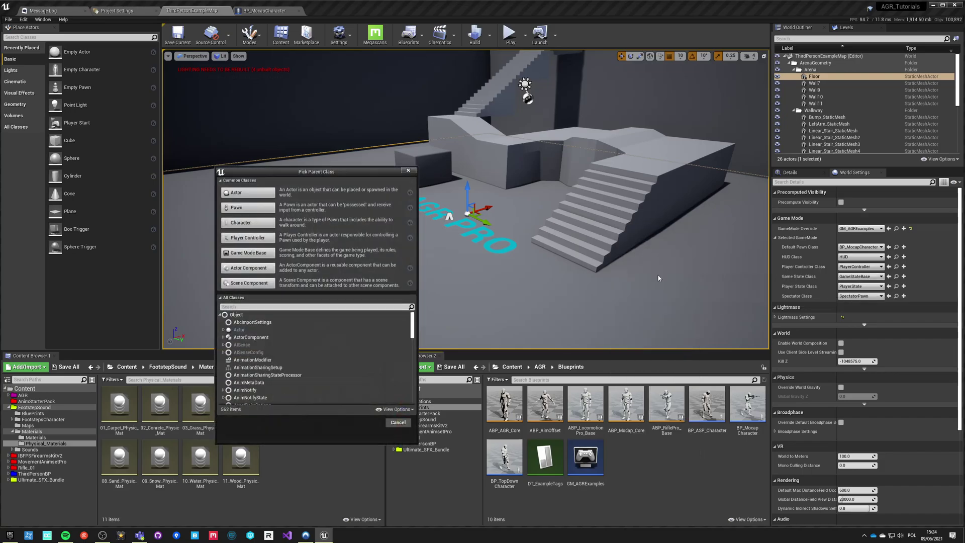
{"action": "left_click", "coordinate": [409, 170]}
- Create a data asset of class DA_FootstepConfig in the AGR Blueprints folder and name it DA_BasicFootstep
{"action": "right_click", "coordinate": [630, 461]}
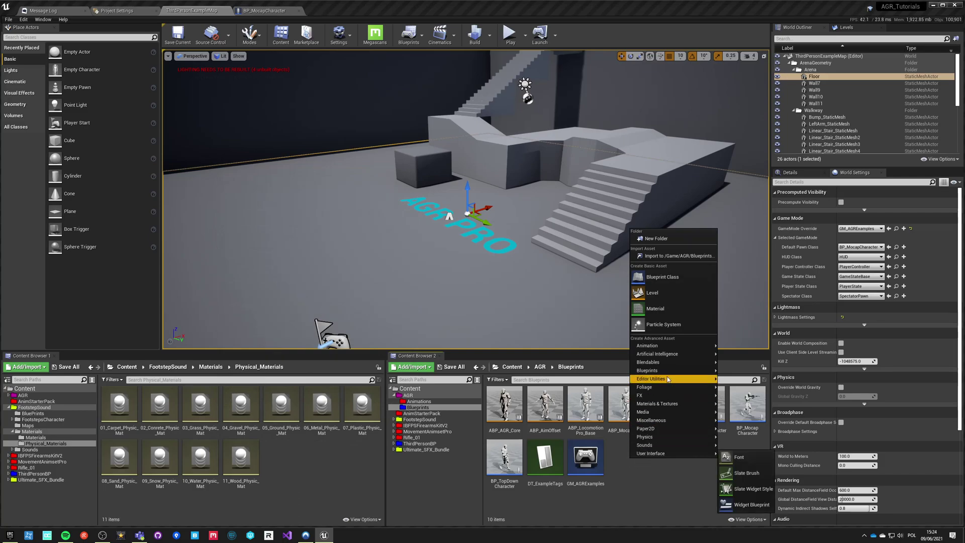
{"action": "mouse_move", "coordinate": [661, 373]}
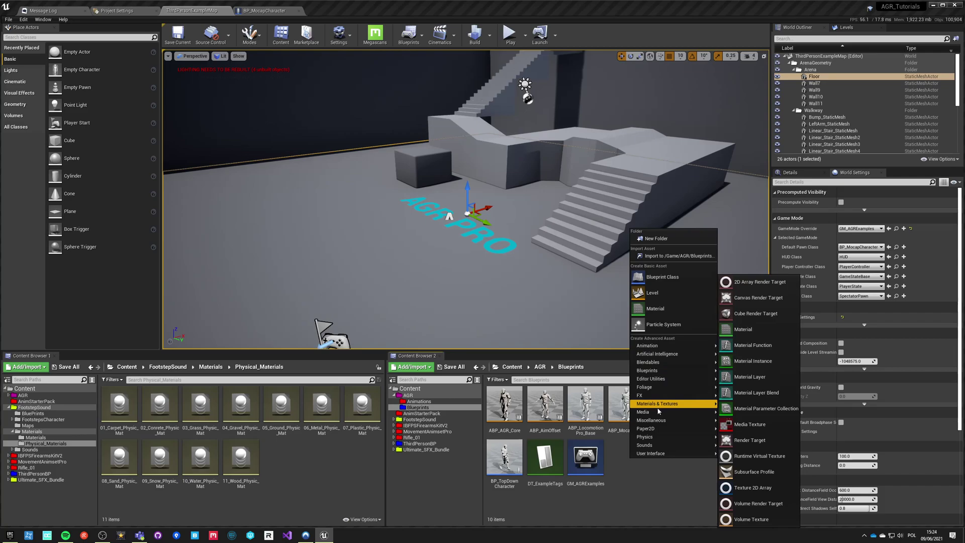
{"action": "mouse_move", "coordinate": [658, 417]}
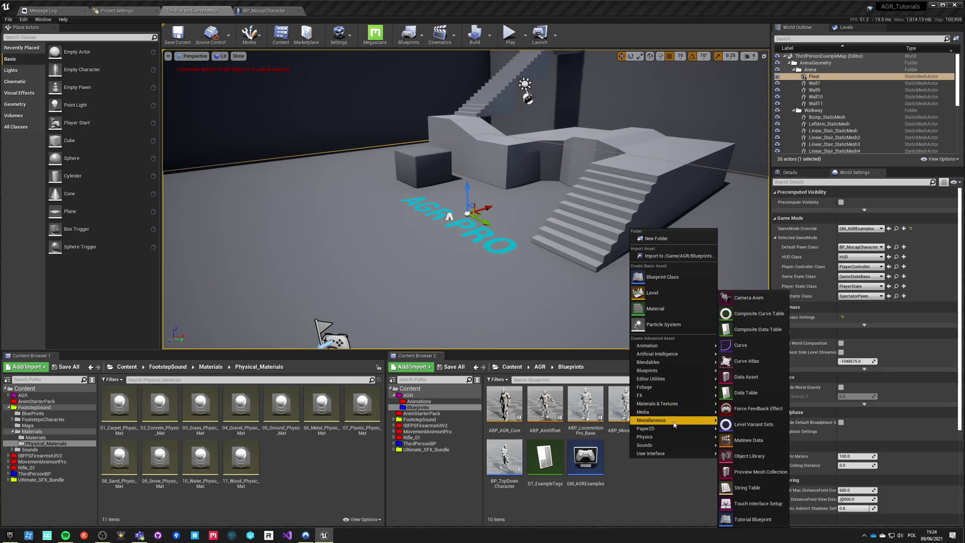
{"action": "left_click", "coordinate": [750, 377]}
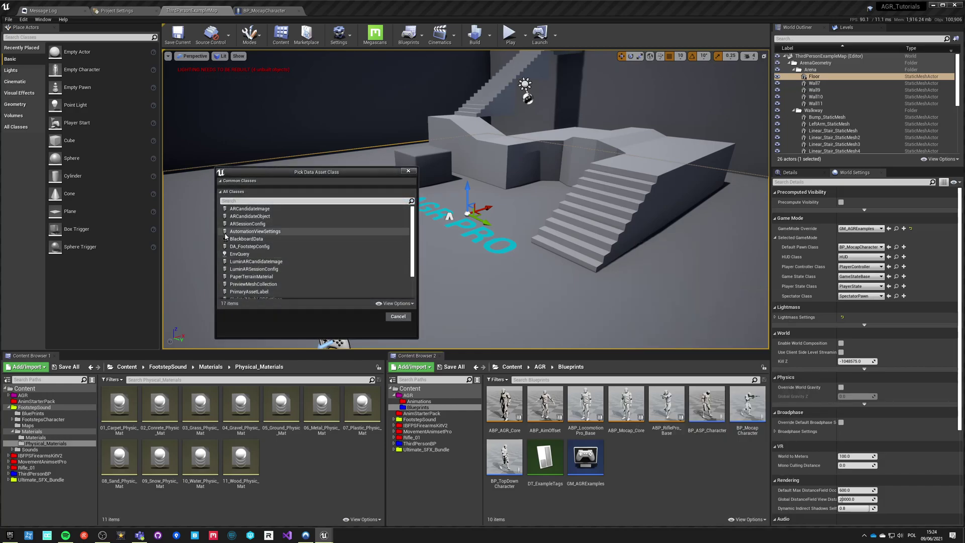
{"action": "type", "text": "a"}
{"action": "key", "text": "BackSpace"}
{"action": "type", "text": "foots"}
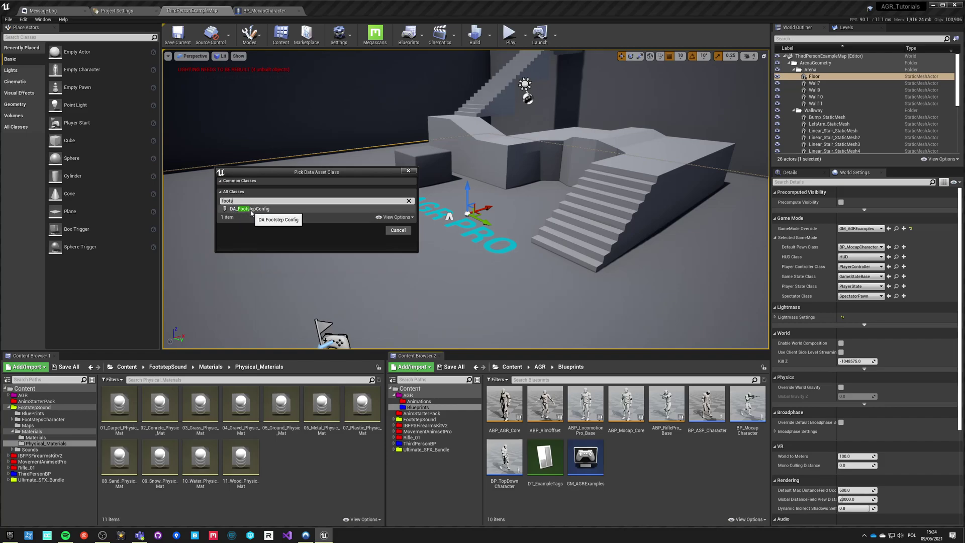
{"action": "left_click", "coordinate": [255, 209]}
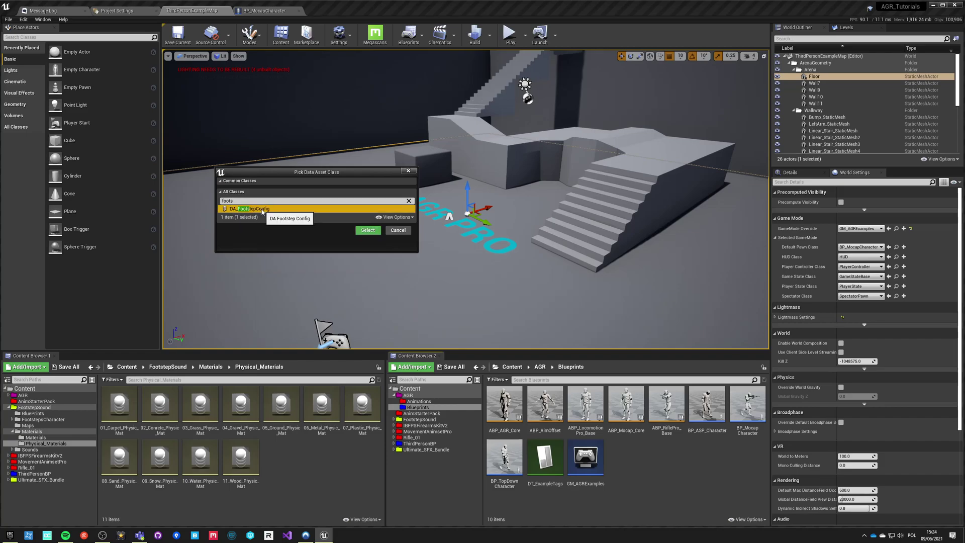
{"action": "left_click", "coordinate": [366, 234]}
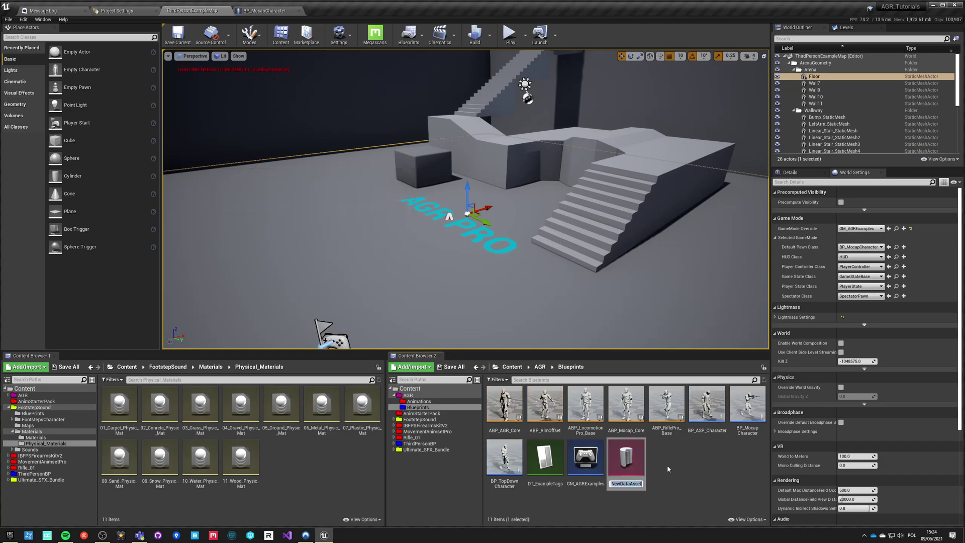
{"action": "type", "text": "DA_BasicFootstep"}
{"action": "key", "text": "Return"}
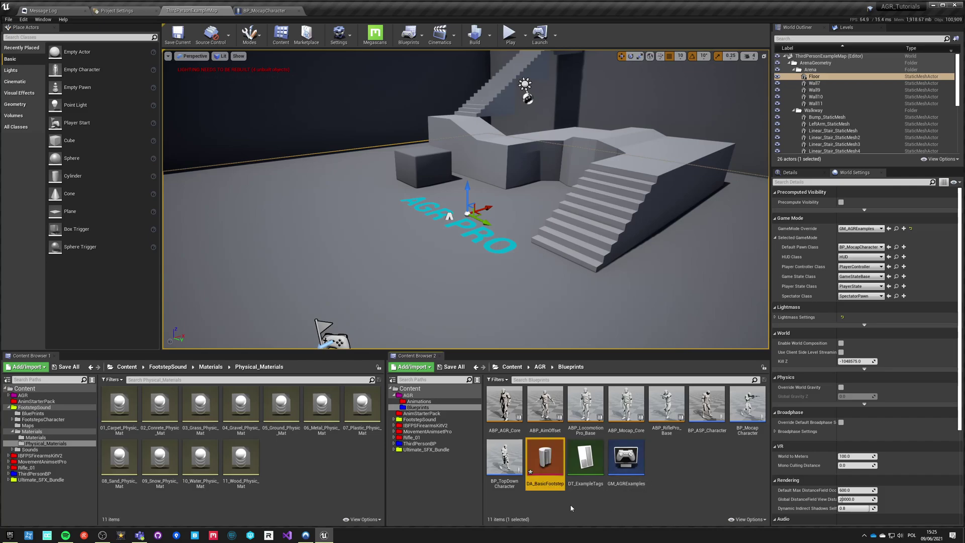
- Open DA_BasicFootstep as a docked editor tab and set its Min Velocity to 120
{"action": "double_click", "coordinate": [545, 458]}
{"action": "left_click_drag", "start_coordinate": [302, 101], "coordinate": [343, 21]}
{"action": "left_click", "coordinate": [15, 91]}
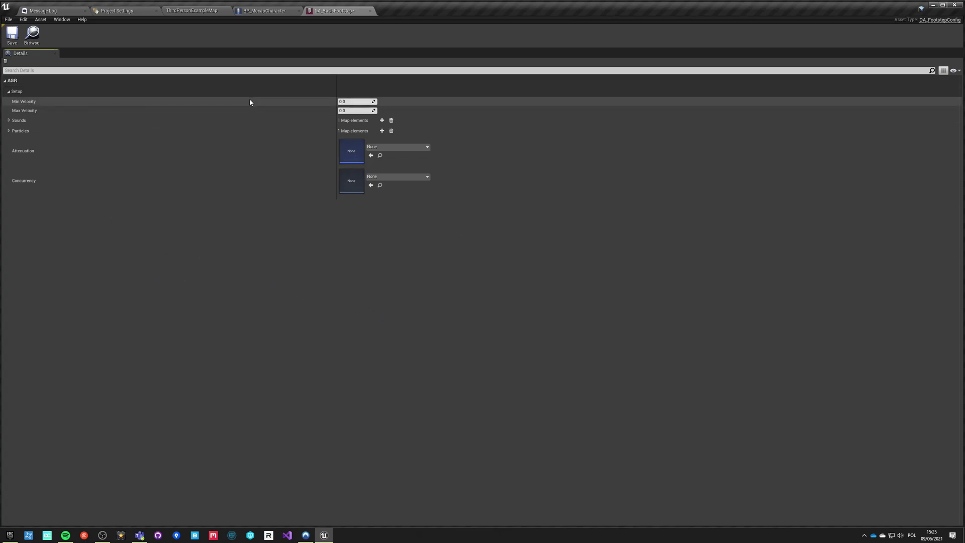
{"action": "left_click", "coordinate": [341, 101]}
{"action": "left_click", "coordinate": [350, 101]}
{"action": "left_click", "coordinate": [349, 101]}
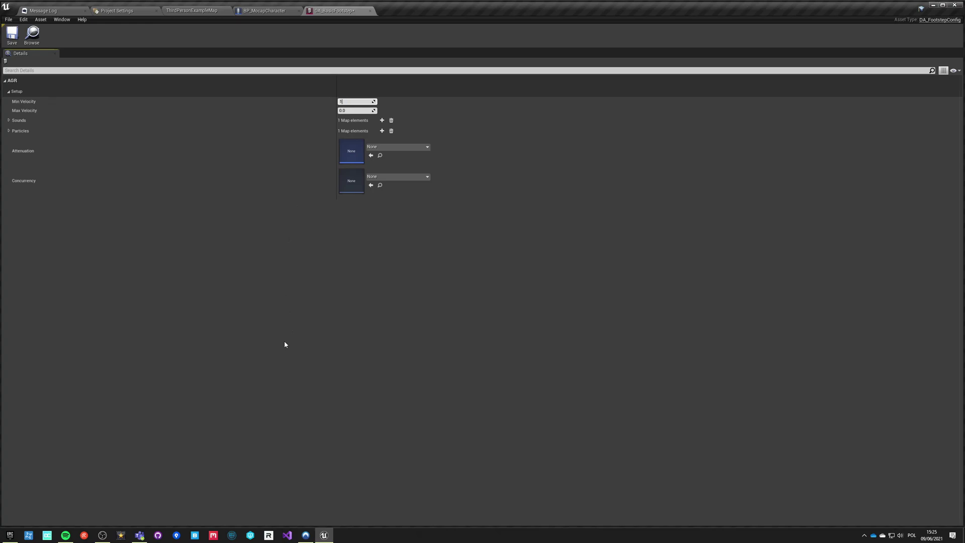
- Look up the Character Movement walk speed in BP_MocapCharacter and set DA_BasicFootstep's Max Velocity to 360
{"action": "left_click", "coordinate": [359, 110]}
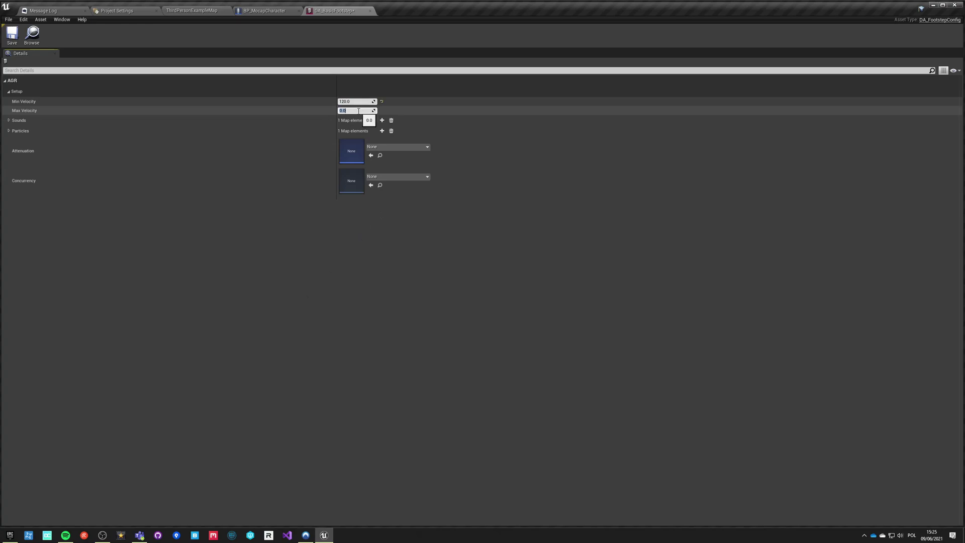
{"action": "left_click", "coordinate": [267, 11]}
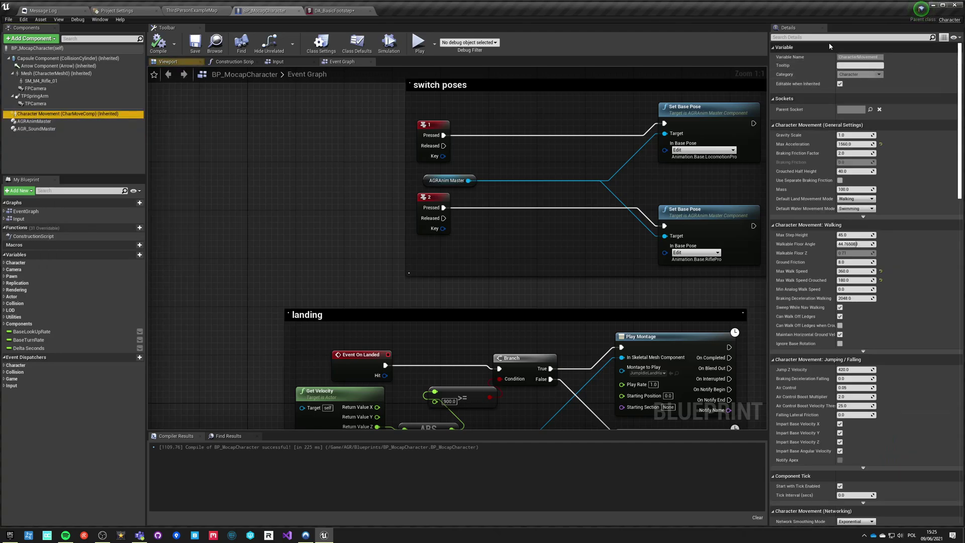
{"action": "left_click", "coordinate": [819, 37]}
{"action": "type", "text": "walk speed"}
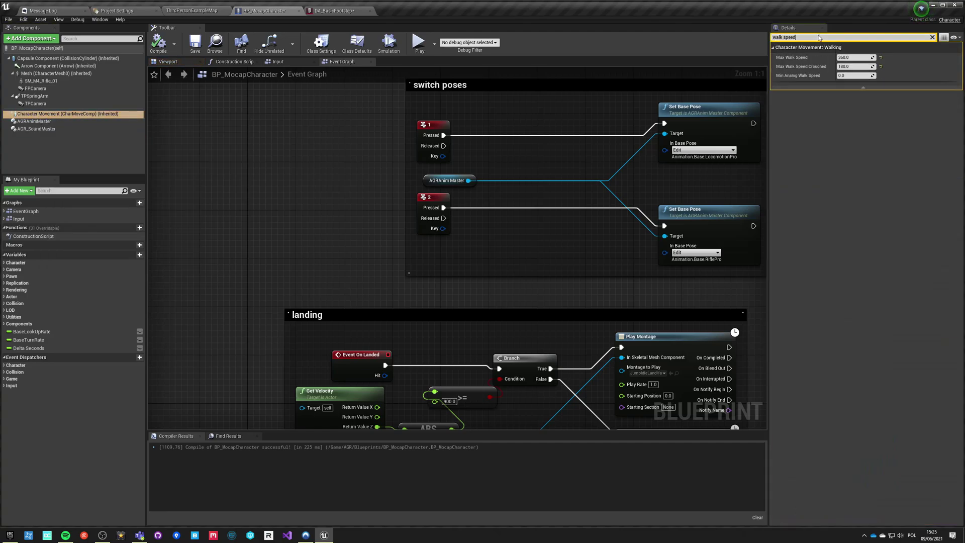
{"action": "left_click", "coordinate": [344, 12]}
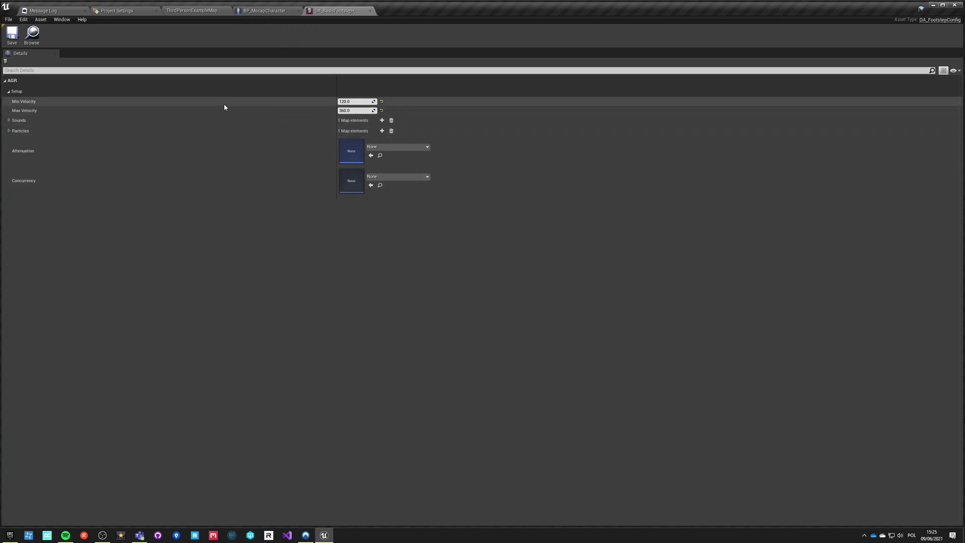
- Expand the Sounds and Particles maps of DA_BasicFootstep to view their default entries
{"action": "left_click", "coordinate": [9, 120]}
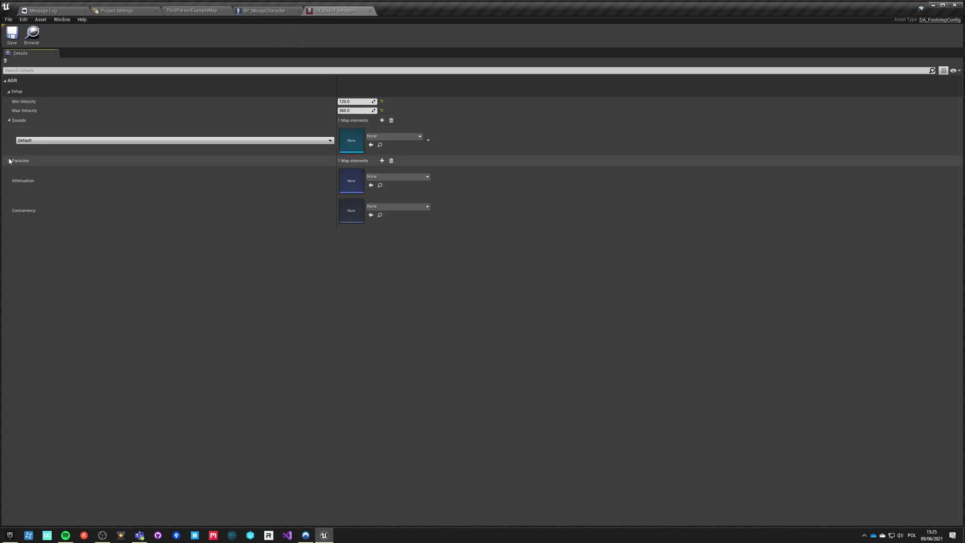
{"action": "left_click", "coordinate": [9, 160]}
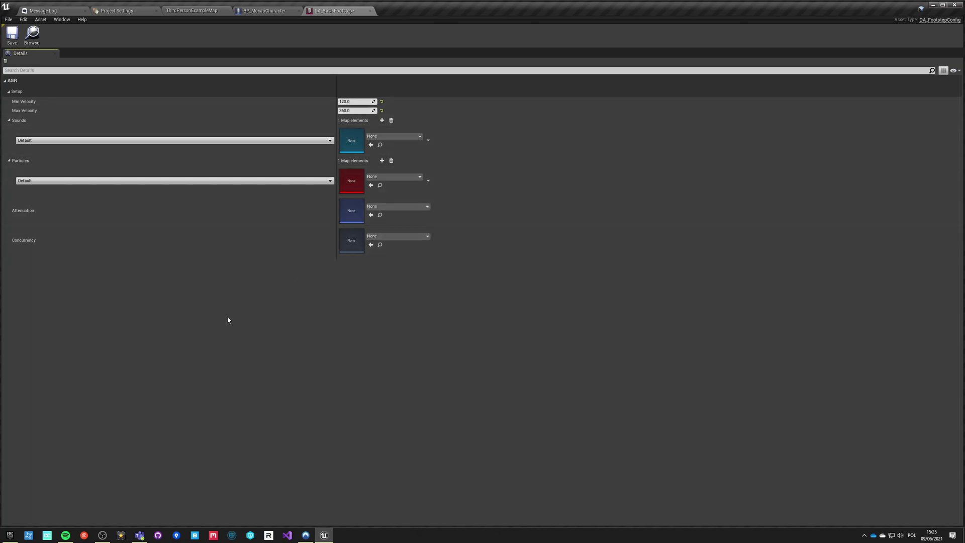
- Switch to the Epic Games Launcher and add Niagara Footstep VFX from the vault to the AGR_Tutorials project
{"action": "left_click", "coordinate": [9, 535]}
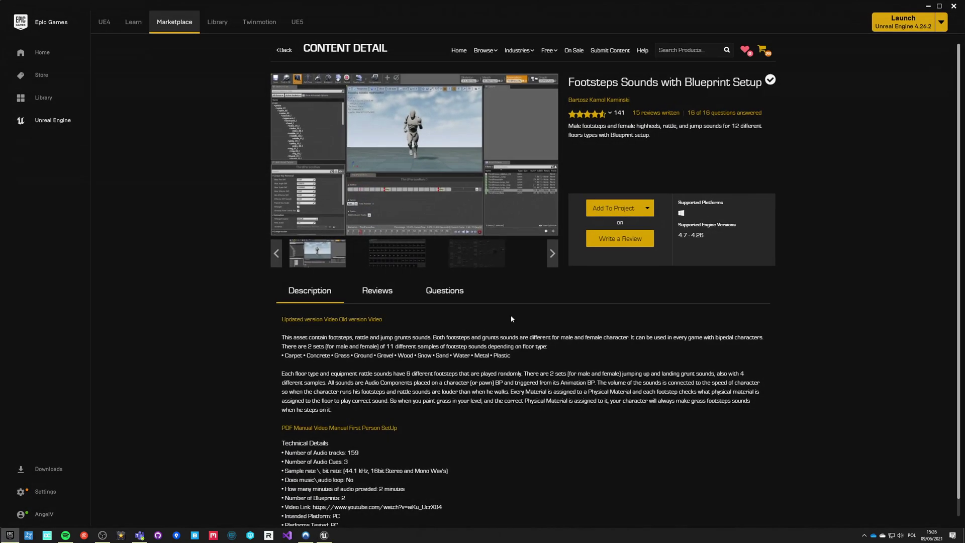
{"action": "left_click", "coordinate": [217, 22]}
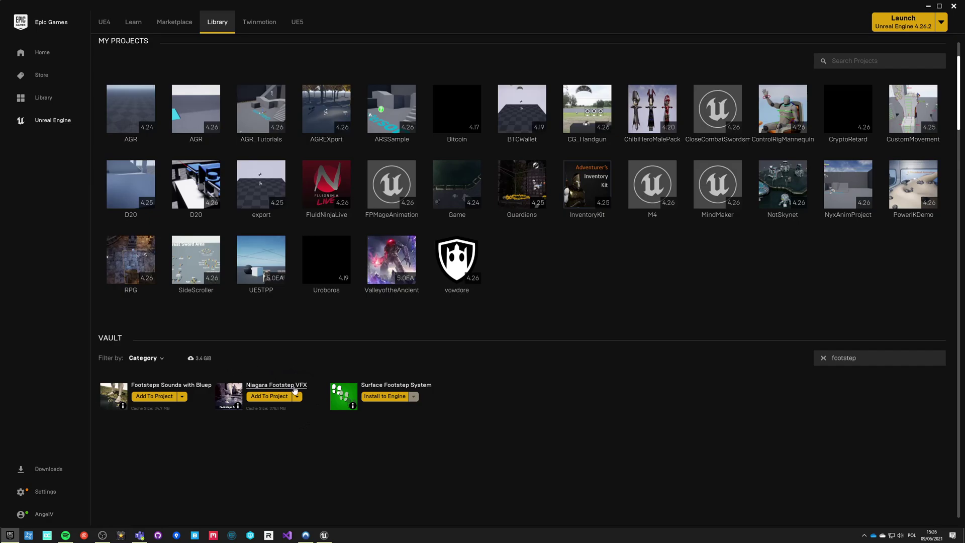
{"action": "left_click", "coordinate": [267, 397]}
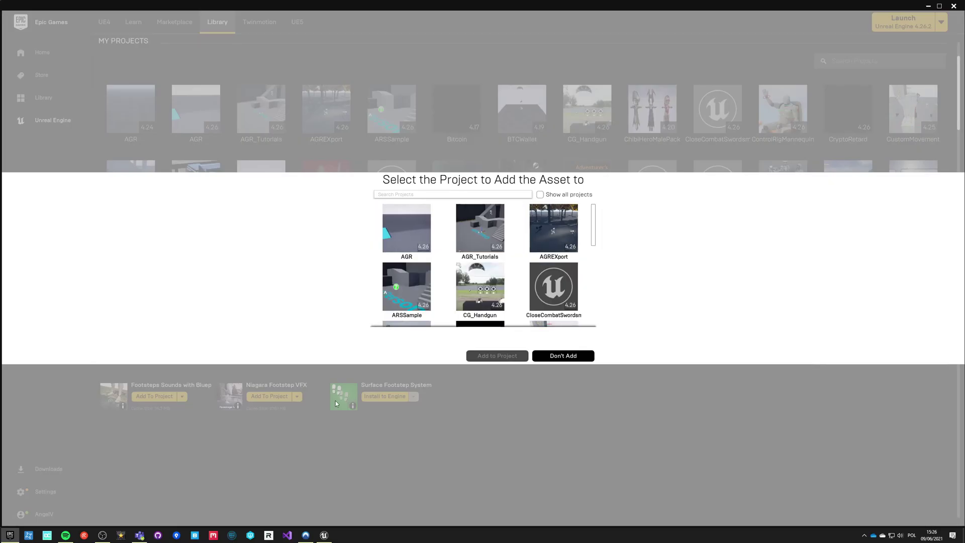
{"action": "left_click", "coordinate": [487, 240]}
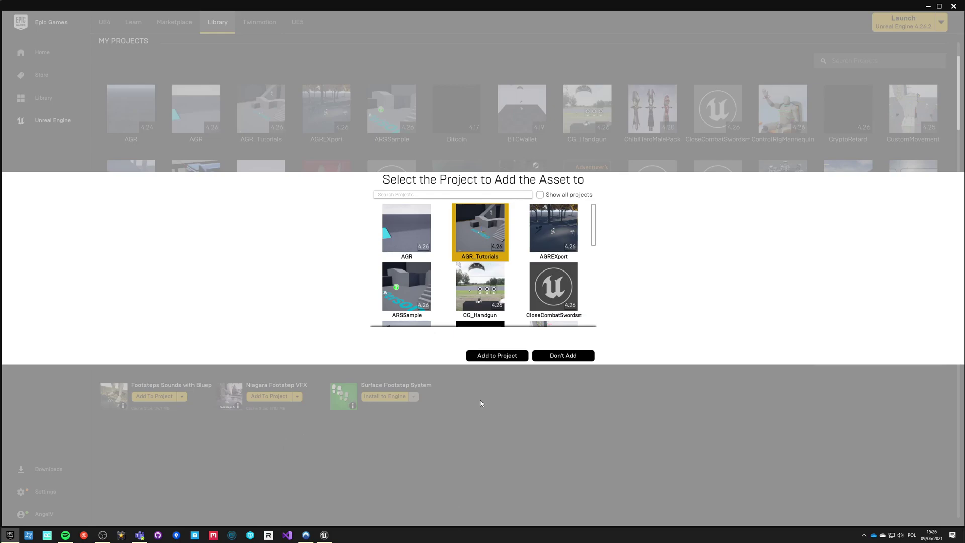
{"action": "left_click", "coordinate": [488, 357]}
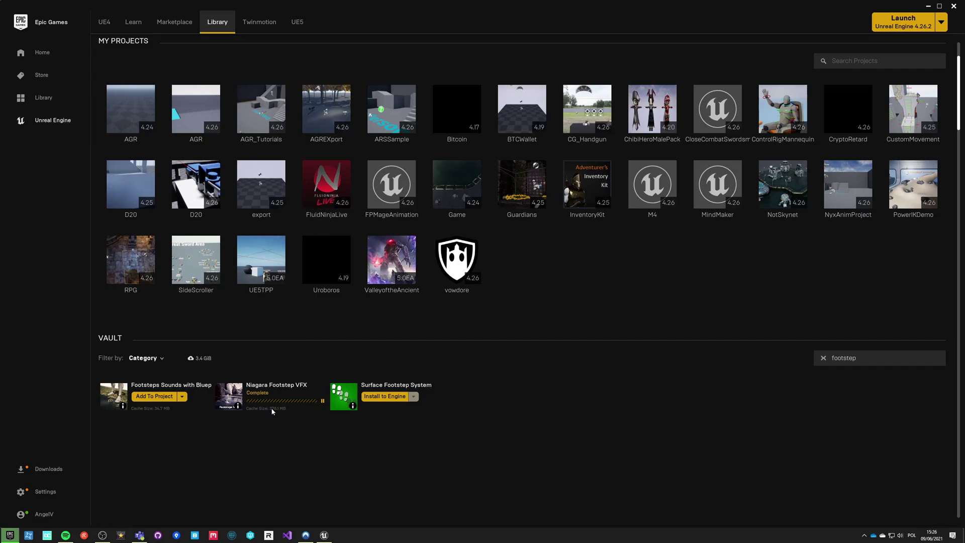
{"action": "left_click", "coordinate": [929, 7]}
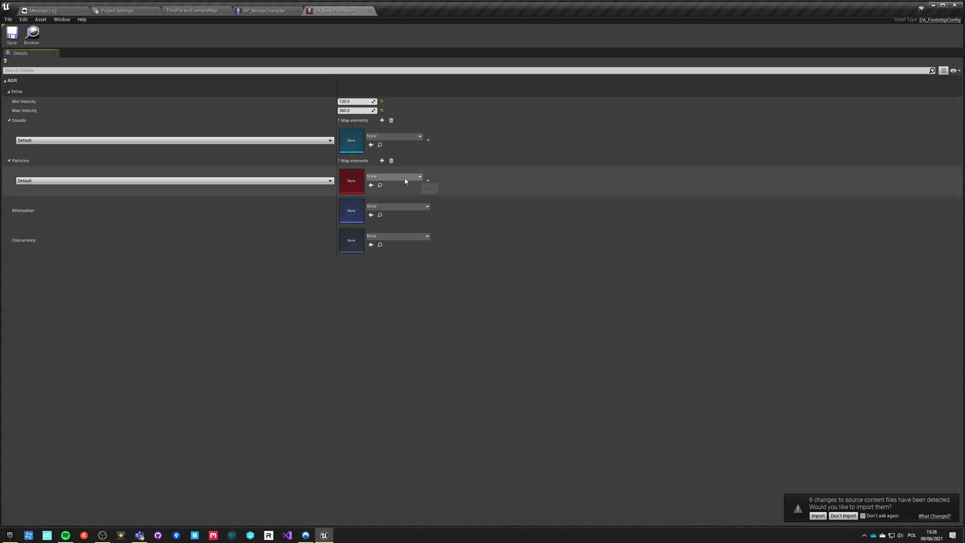
- Show the root Content folder in the level editor and permanently decline importing the changed source content files
{"action": "left_click", "coordinate": [266, 11]}
{"action": "left_click", "coordinate": [195, 11]}
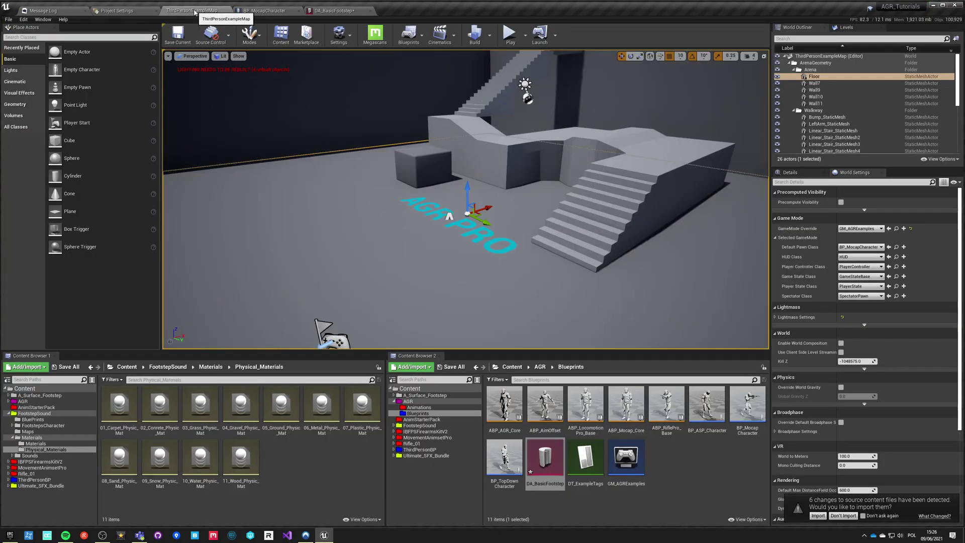
{"action": "left_click", "coordinate": [266, 11]}
{"action": "left_click", "coordinate": [334, 11]}
{"action": "left_click", "coordinate": [196, 11]}
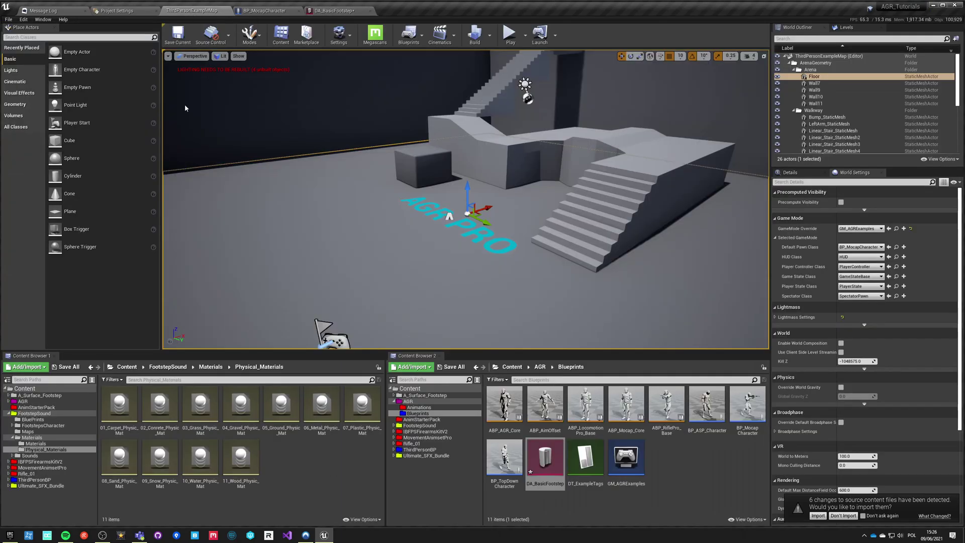
{"action": "left_click", "coordinate": [126, 367]}
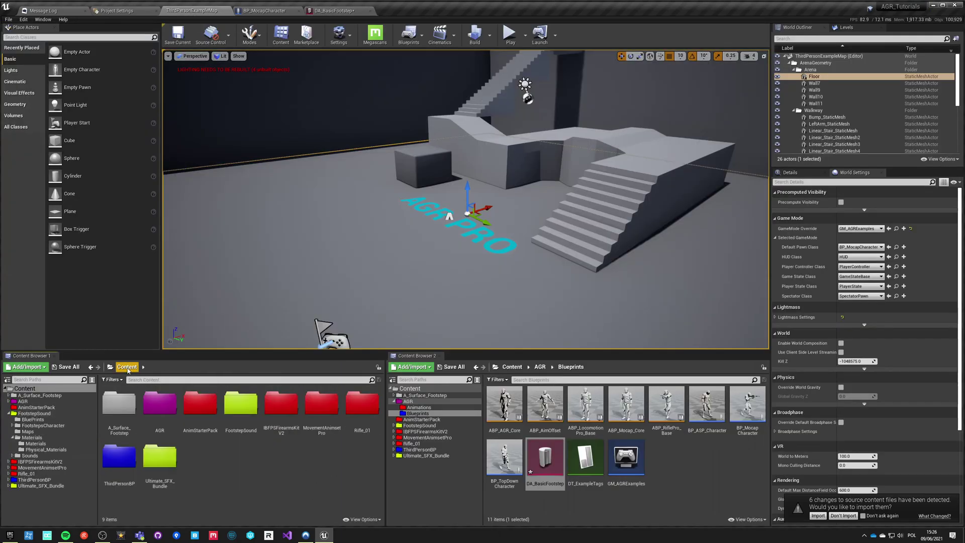
{"action": "left_click", "coordinate": [862, 516]}
{"action": "left_click", "coordinate": [844, 516]}
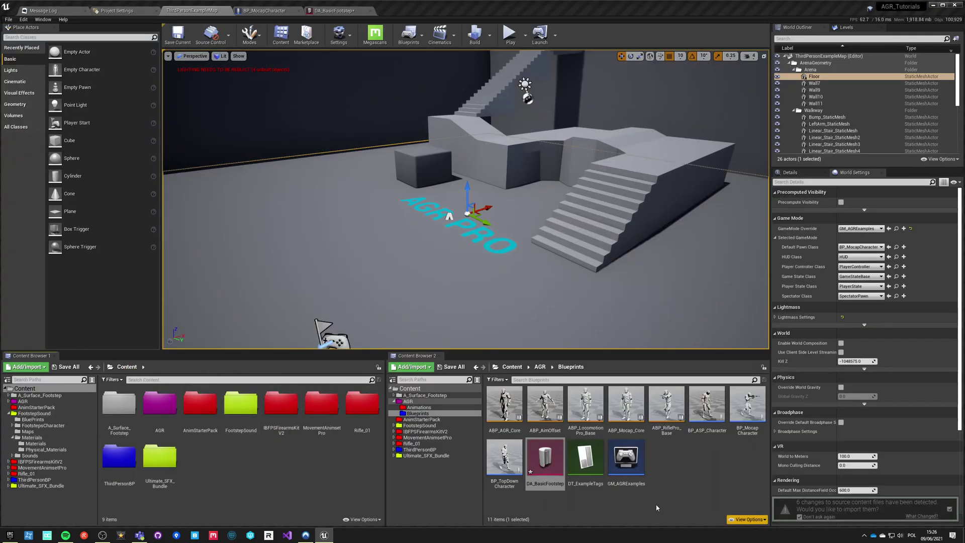
- Give the A_Surface_Footstep folder the same yellow-green colour as the FootstepSound folder
{"action": "right_click", "coordinate": [126, 412]}
{"action": "mouse_move", "coordinate": [166, 294]}
{"action": "left_click", "coordinate": [223, 339]}
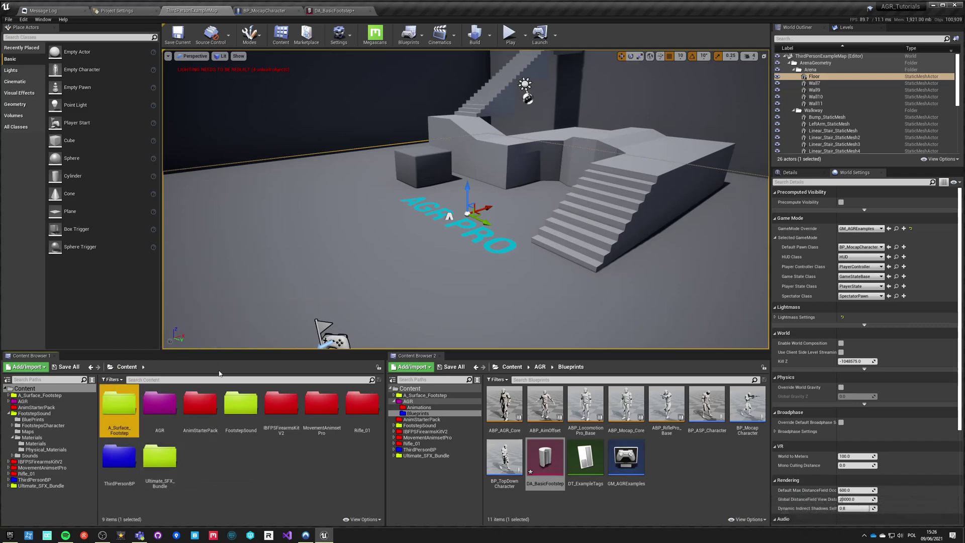
- Look through the contents of the A_Surface_Footstep folder, including its demo map assets and Niagara_FX subfolder
{"action": "double_click", "coordinate": [119, 406]}
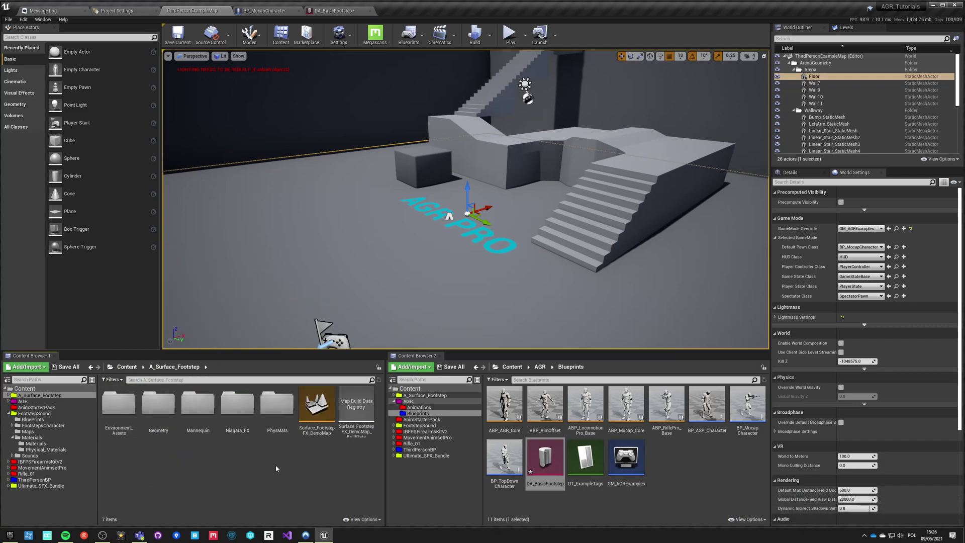
{"action": "left_click", "coordinate": [317, 408]}
{"action": "left_click", "coordinate": [356, 407], "text": "ctrl"}
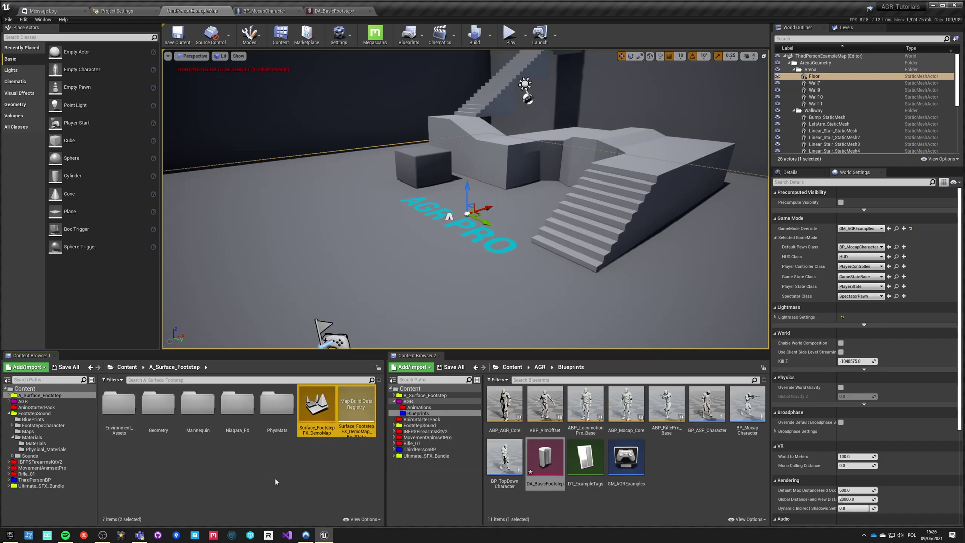
{"action": "left_click", "coordinate": [189, 475]}
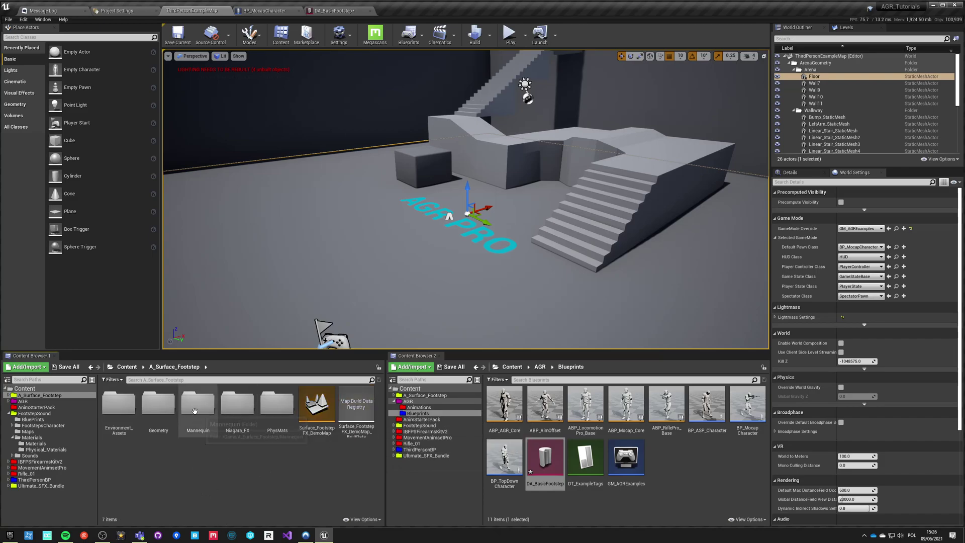
{"action": "left_click", "coordinate": [239, 411]}
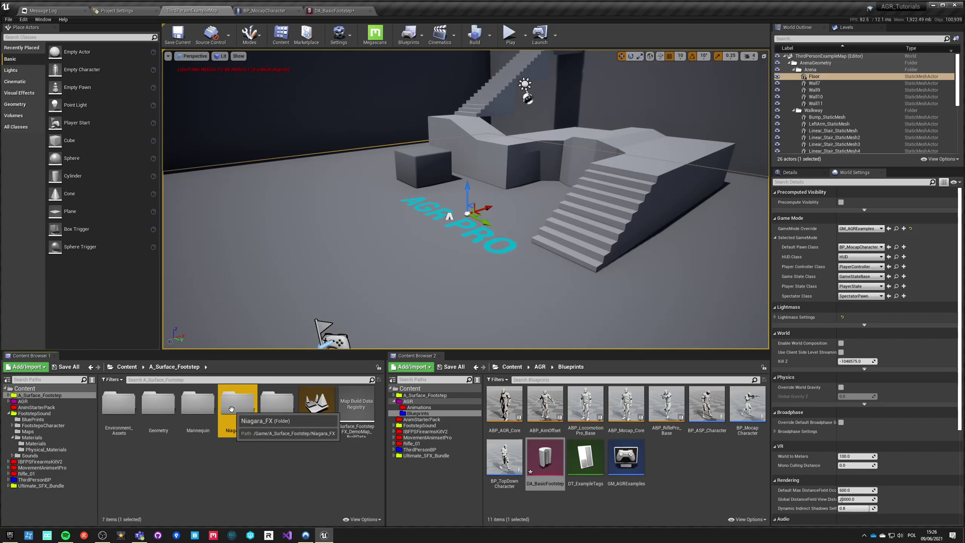
- In DA_BasicFootstep, assign PSN_General1_Surface to the Default particle entry and keep the Default surface for the sound entry
{"action": "left_click", "coordinate": [264, 10]}
{"action": "left_click", "coordinate": [335, 11]}
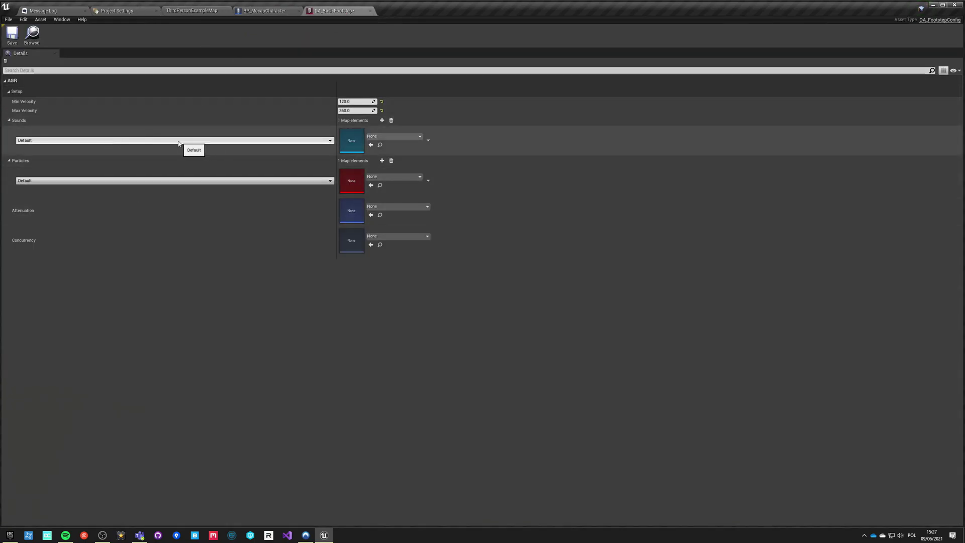
{"action": "left_click", "coordinate": [390, 178]}
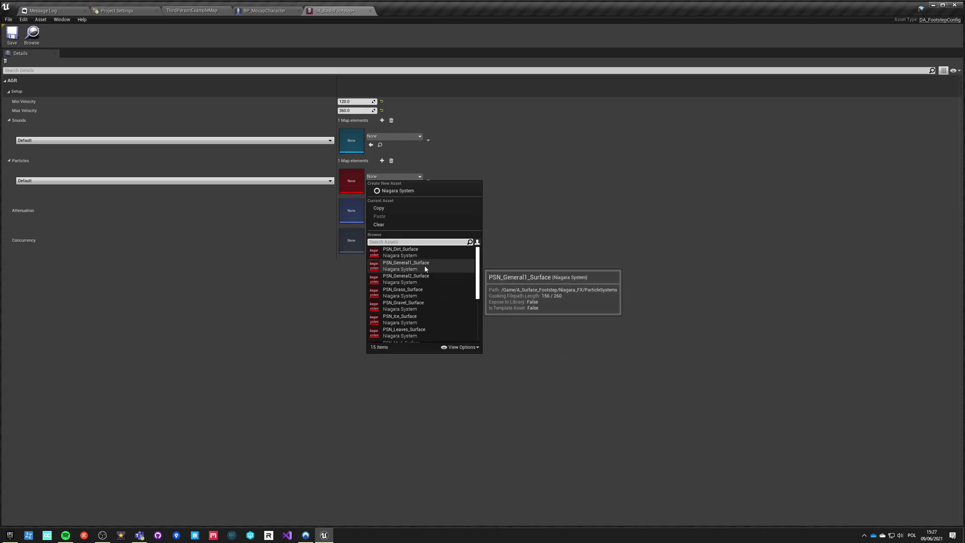
{"action": "left_click", "coordinate": [242, 293]}
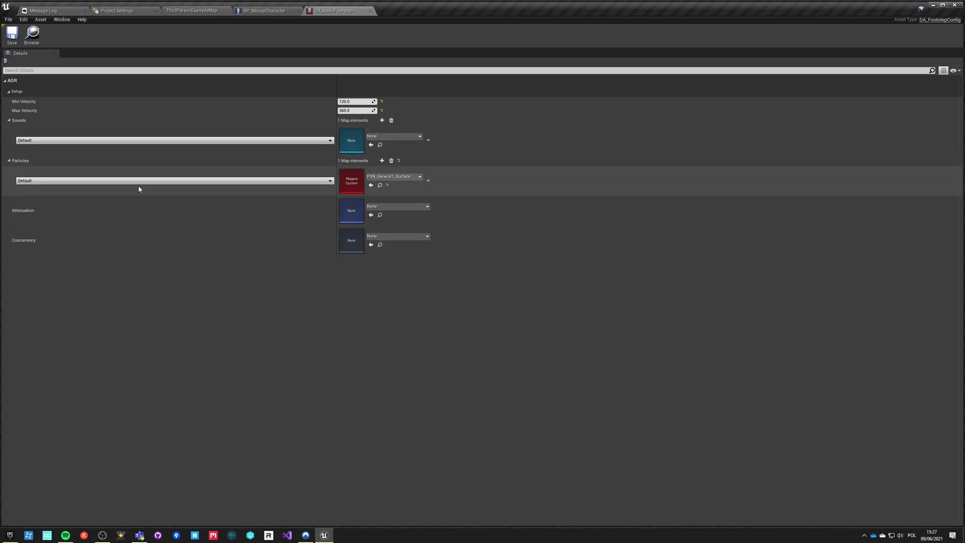
{"action": "left_click", "coordinate": [76, 141]}
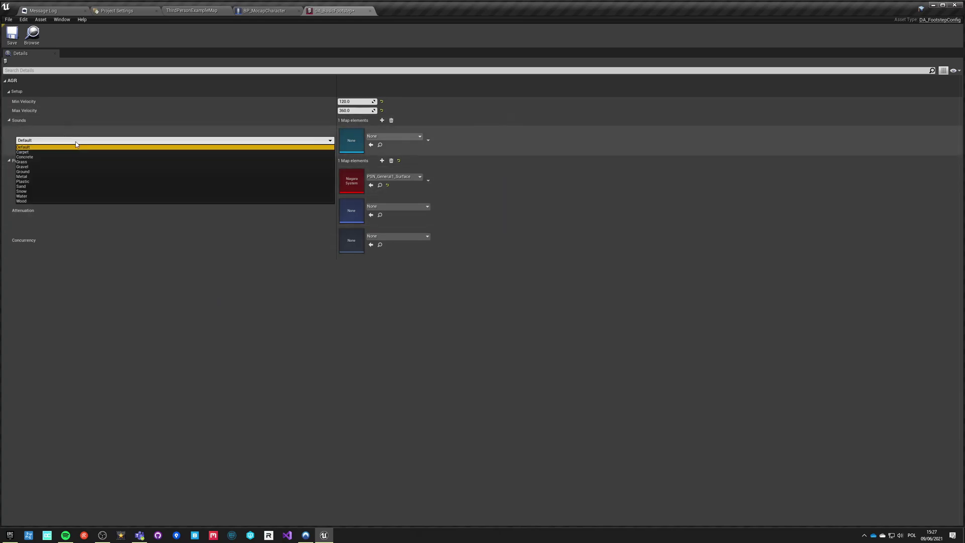
{"action": "left_click", "coordinate": [75, 147]}
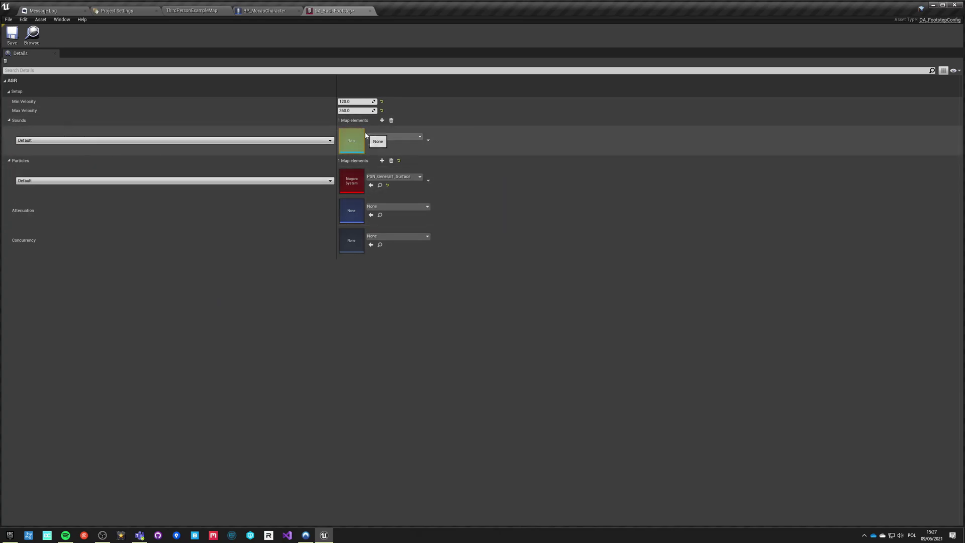
- Create an Audio folder inside the AGR folder and give it the yellow-green folder colour
{"action": "left_click", "coordinate": [193, 14]}
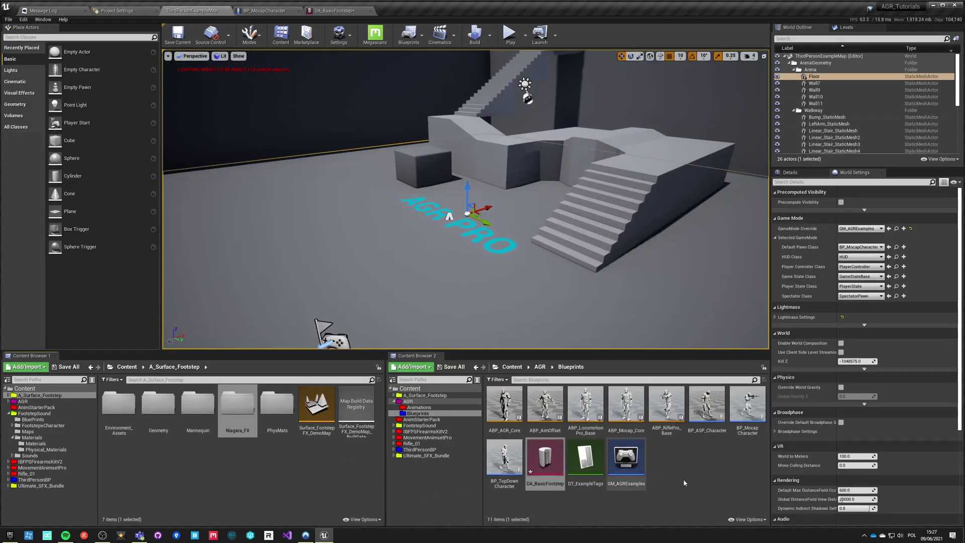
{"action": "left_click", "coordinate": [541, 367]}
{"action": "right_click", "coordinate": [582, 420]}
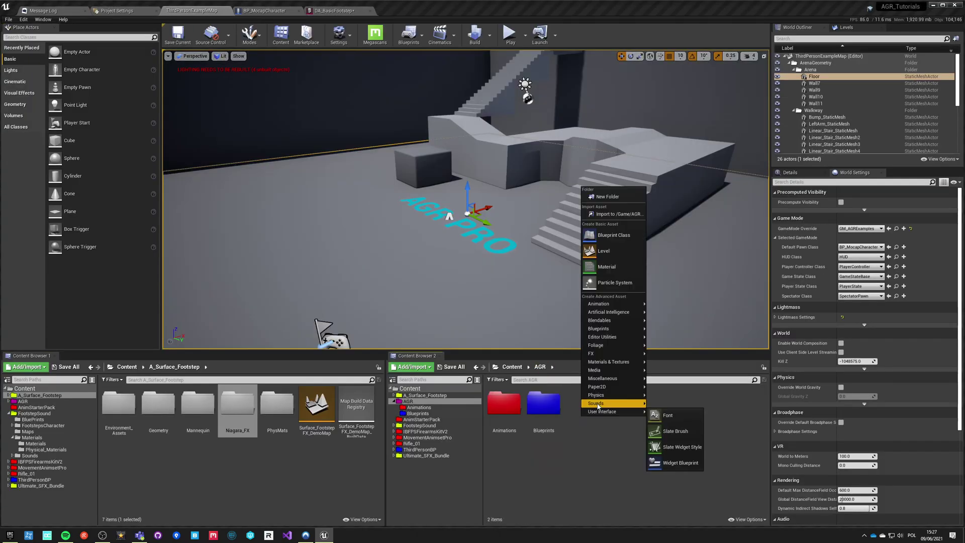
{"action": "left_click", "coordinate": [600, 196]}
{"action": "type", "text": "Audio"}
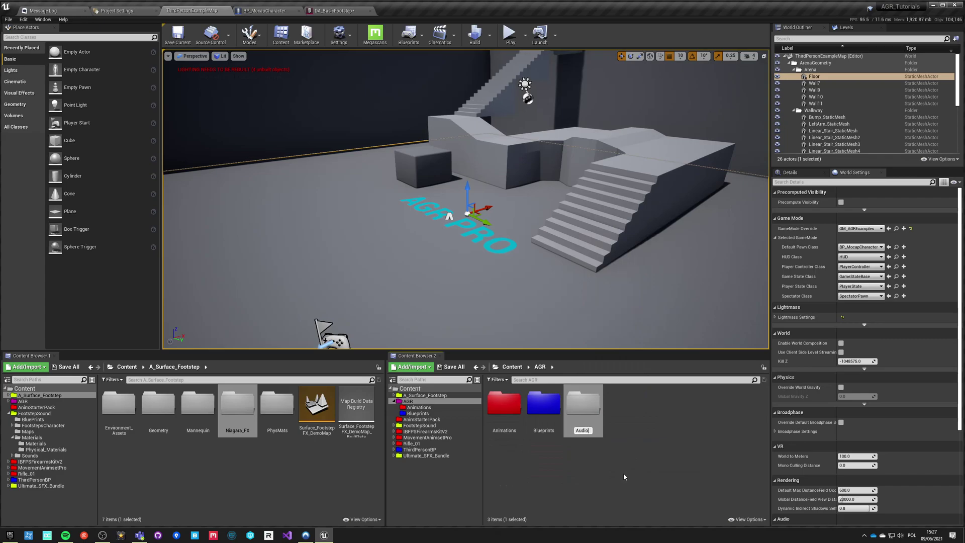
{"action": "key", "text": "Return"}
{"action": "right_click", "coordinate": [543, 413]}
{"action": "mouse_move", "coordinate": [600, 290]}
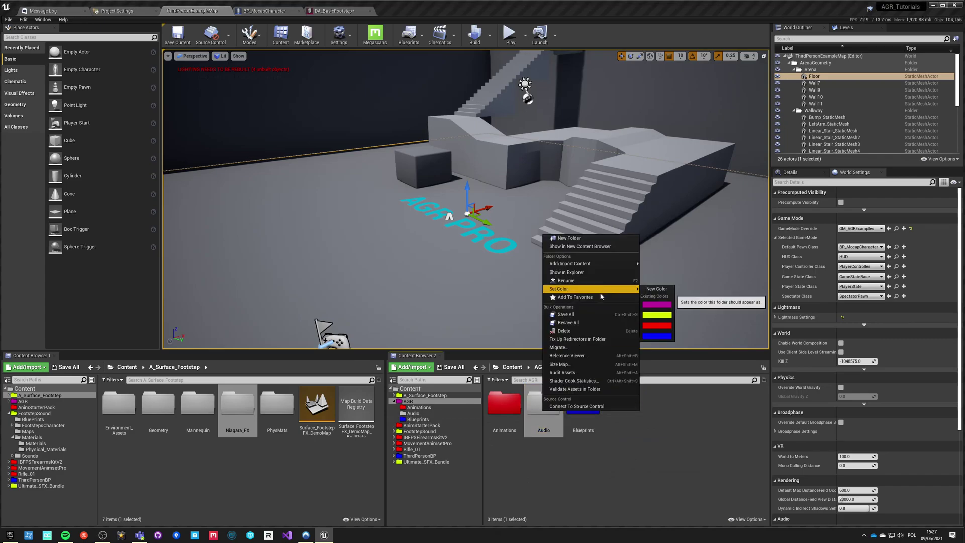
{"action": "left_click", "coordinate": [652, 316]}
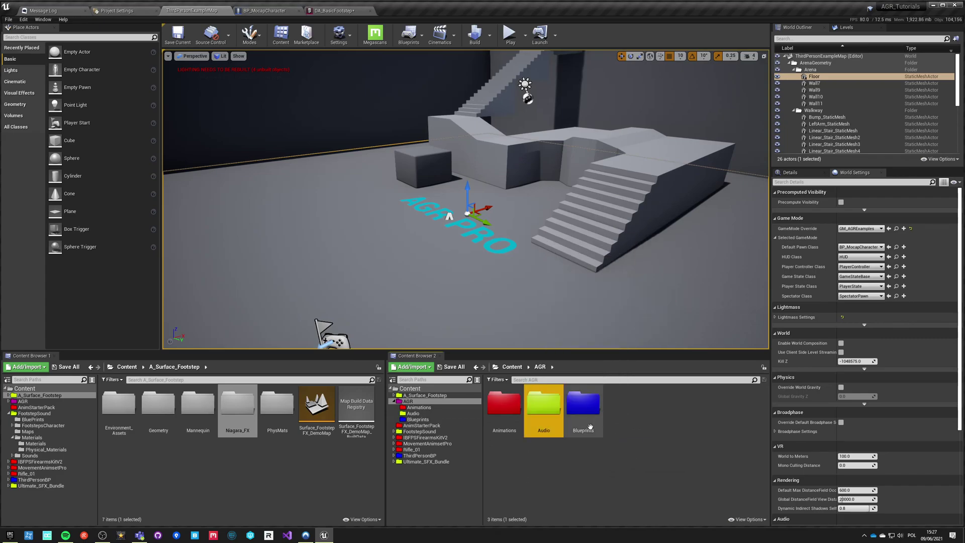
- Create a Sound Cue named Default inside the new Audio folder
{"action": "double_click", "coordinate": [542, 406]}
{"action": "right_click", "coordinate": [525, 410]}
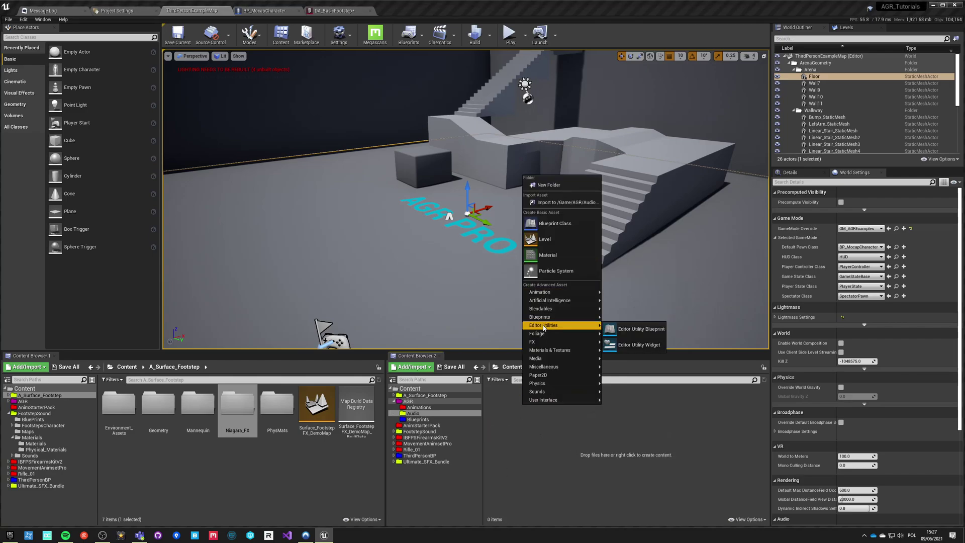
{"action": "mouse_move", "coordinate": [542, 345]}
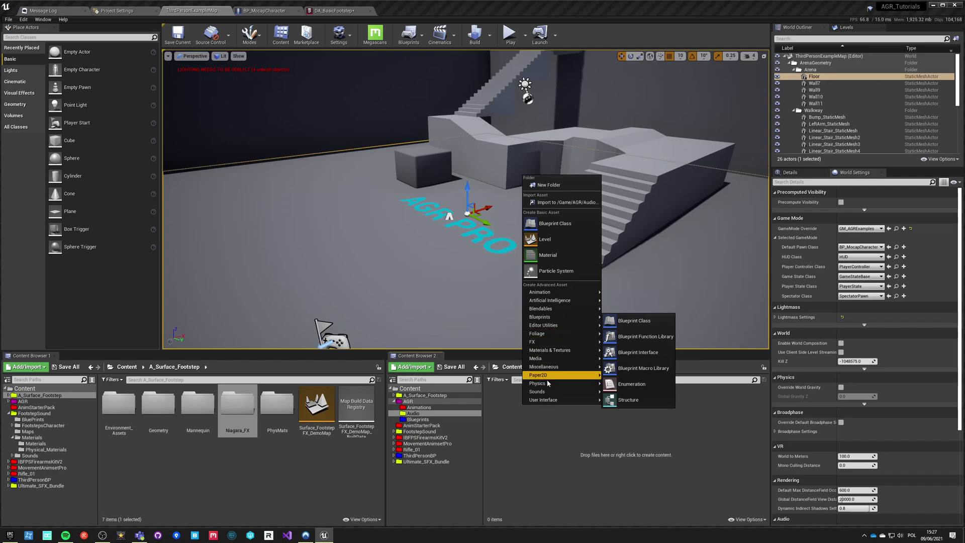
{"action": "mouse_move", "coordinate": [561, 393]}
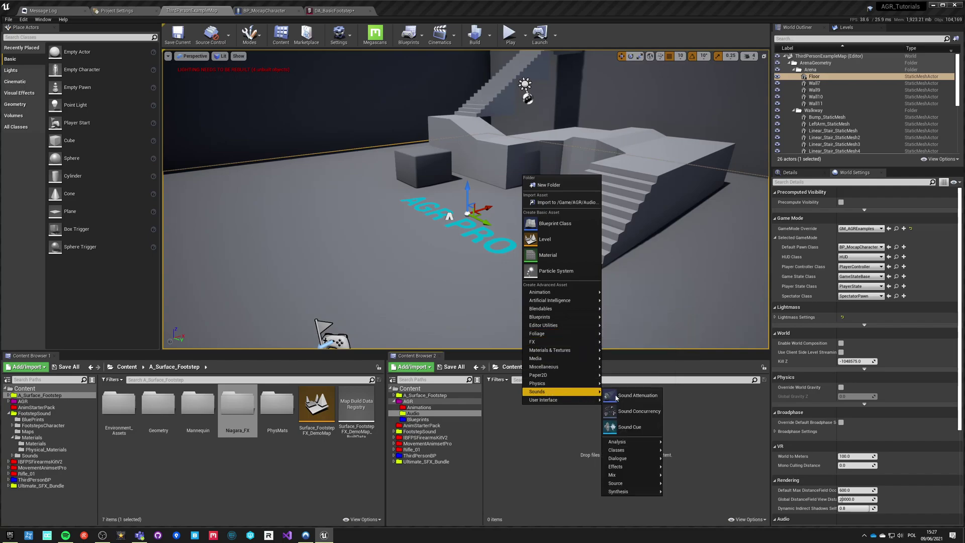
{"action": "left_click", "coordinate": [637, 426]}
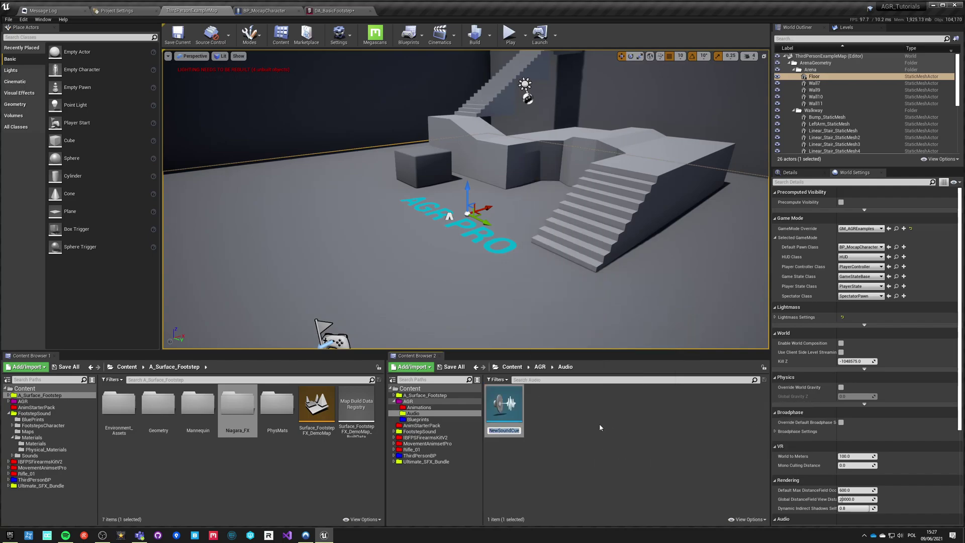
{"action": "type", "text": "Default"}
{"action": "key", "text": "Return"}
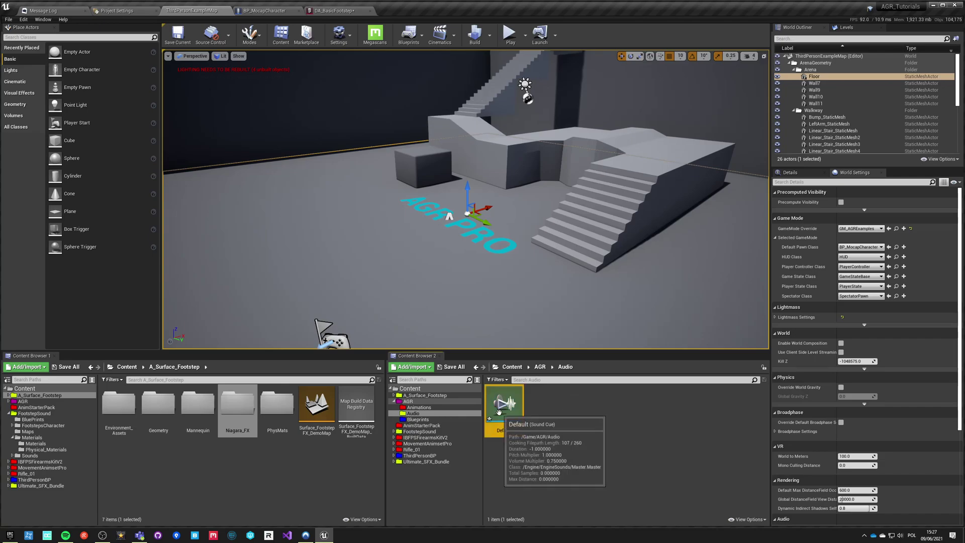
- Show the Concrete_footsteps folder under Ultimate_SFX_Bundle, Footstep_Sounds_Pro, Wavs in the first content browser
{"action": "left_click", "coordinate": [234, 466]}
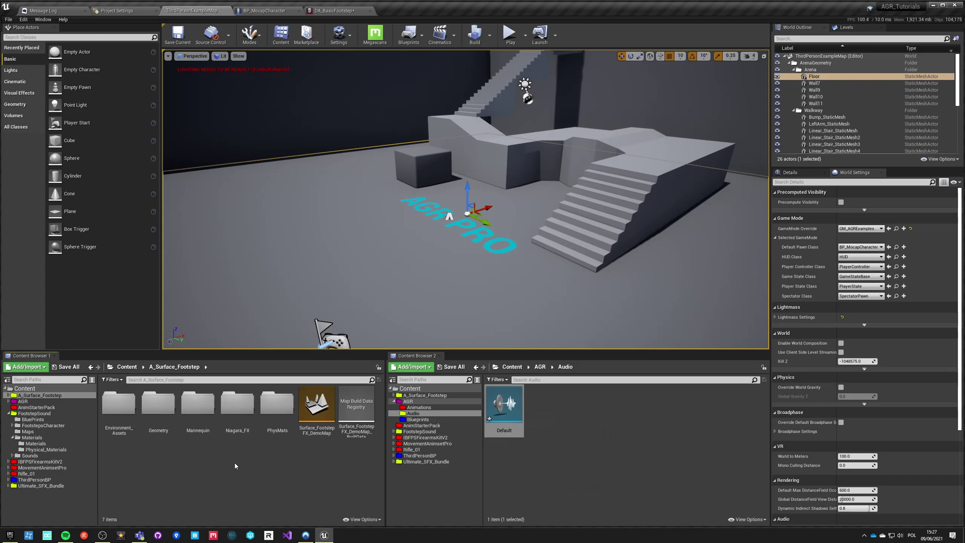
{"action": "left_click", "coordinate": [126, 367]}
{"action": "double_click", "coordinate": [159, 455]}
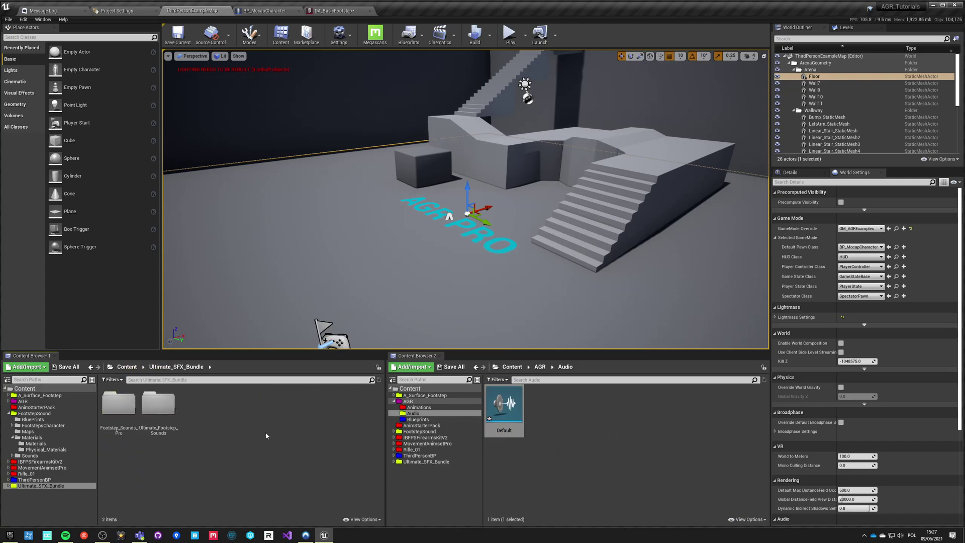
{"action": "double_click", "coordinate": [119, 409]}
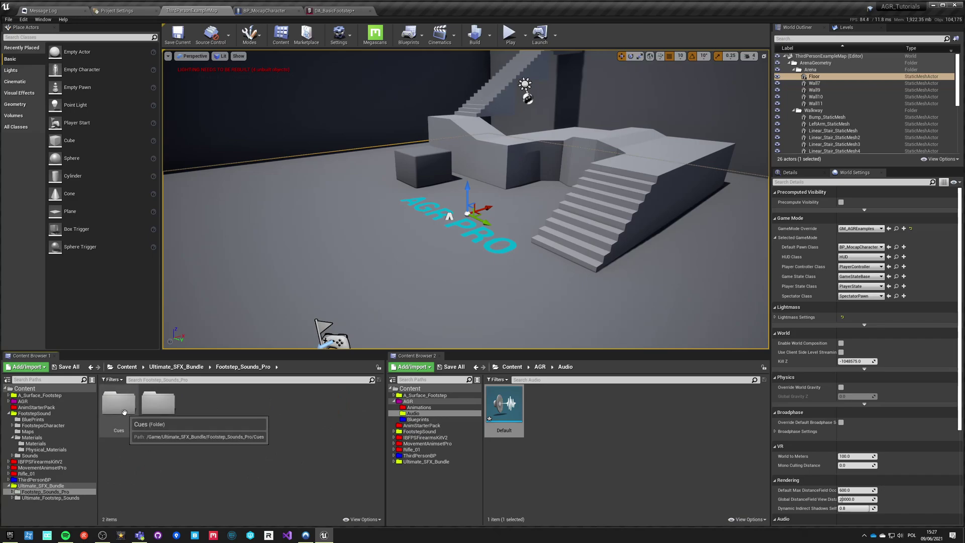
{"action": "double_click", "coordinate": [151, 408]}
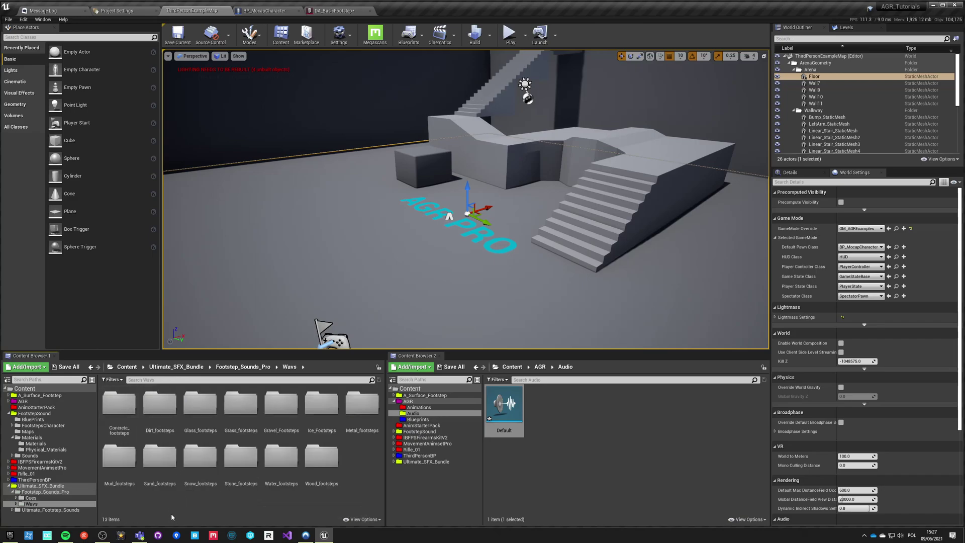
{"action": "double_click", "coordinate": [119, 404]}
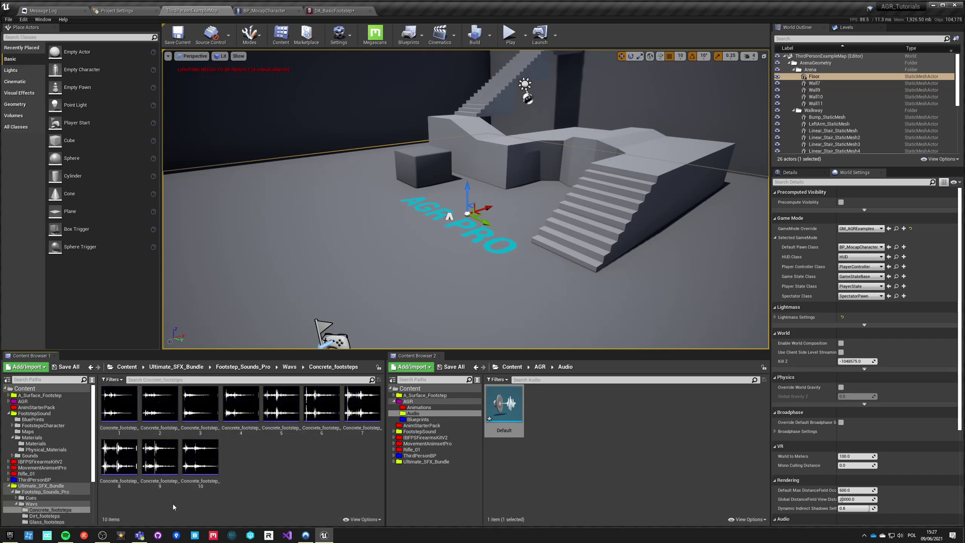
- Open the Default sound cue and add all ten Concrete_footstep waves to its graph as Wave Players
{"action": "left_click", "coordinate": [499, 421]}
{"action": "double_click", "coordinate": [500, 421]}
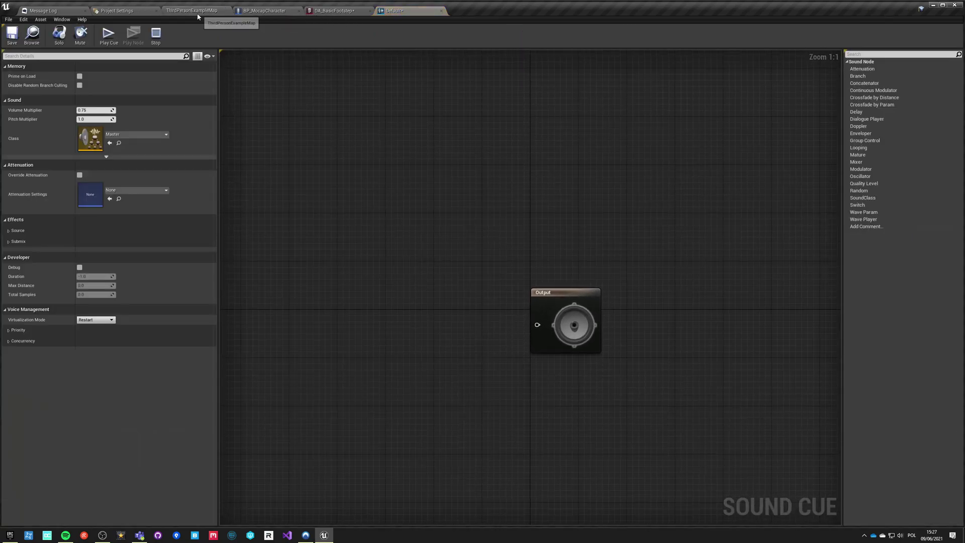
{"action": "left_click", "coordinate": [201, 11]}
{"action": "left_click", "coordinate": [200, 455]}
{"action": "left_click", "coordinate": [119, 402], "text": "shift"}
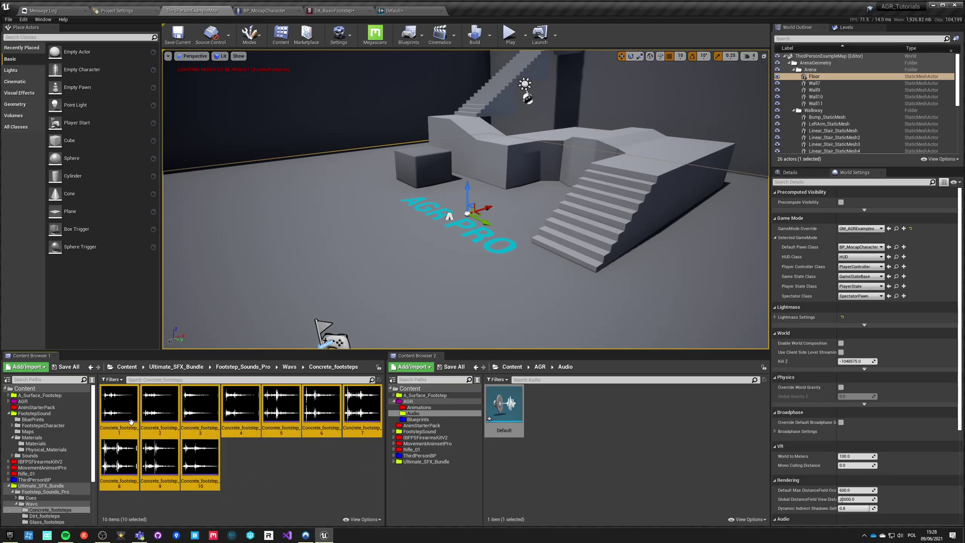
{"action": "left_click_drag", "start_coordinate": [412, 8], "coordinate": [344, 261]}
- Add a Random node feeding the Output and connect all ten concrete footstep Wave Players to its inputs
{"action": "left_click_drag", "start_coordinate": [558, 312], "coordinate": [503, 275]}
{"action": "type", "text": "random"}
{"action": "key", "text": "Return"}
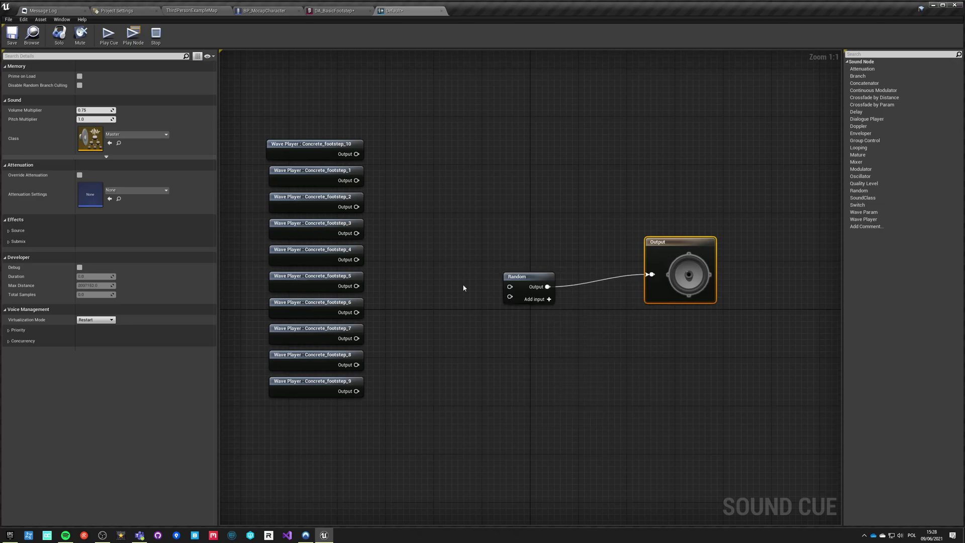
{"action": "mouse_move", "coordinate": [509, 286]}
{"action": "left_mouse_down"}
{"action": "mouse_move", "coordinate": [371, 177]}
{"action": "mouse_move", "coordinate": [357, 153]}
{"action": "mouse_move", "coordinate": [500, 298]}
{"action": "mouse_move", "coordinate": [516, 300]}
{"action": "left_mouse_up"}
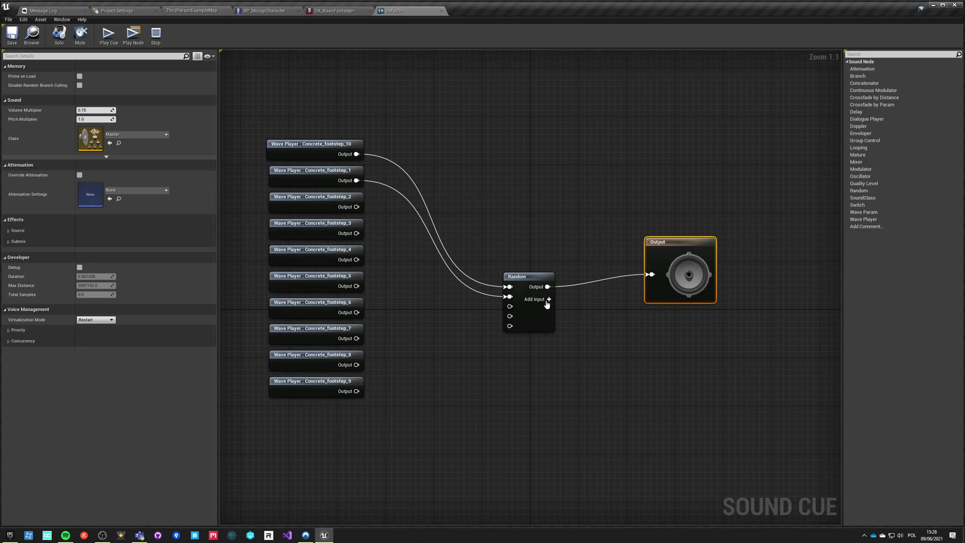
{"action": "left_click_drag", "start_coordinate": [518, 309], "coordinate": [372, 229]}
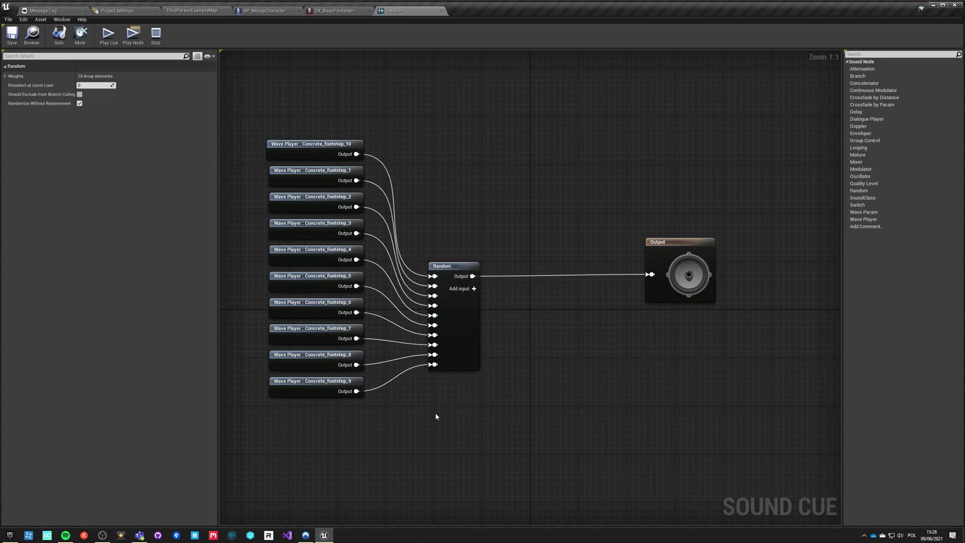
{"action": "left_click", "coordinate": [436, 417]}
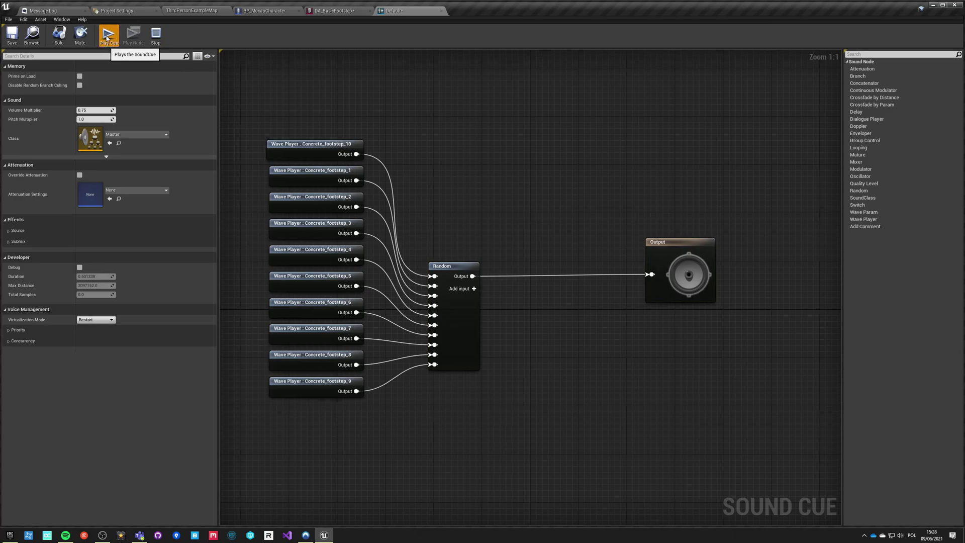
- Reposition the Random node beside the Wave Players and move the Output node farther away to make room between them
{"action": "left_click_drag", "start_coordinate": [453, 267], "coordinate": [471, 237]}
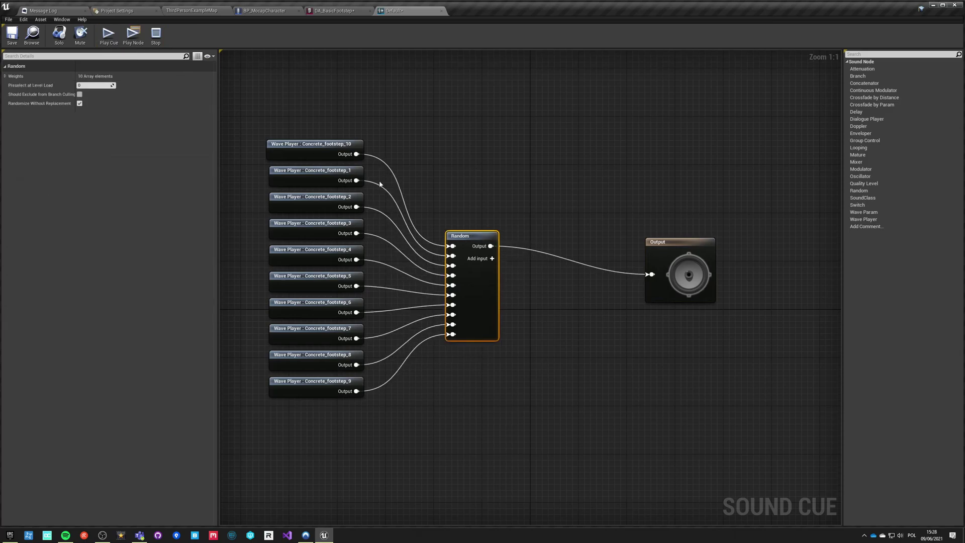
{"action": "left_click", "coordinate": [469, 150]}
{"action": "left_click_drag", "start_coordinate": [659, 240], "coordinate": [708, 205]}
- Insert a Modulator node between the Random and Output nodes and line it up with the Random node
{"action": "left_click_drag", "start_coordinate": [485, 246], "coordinate": [560, 248]}
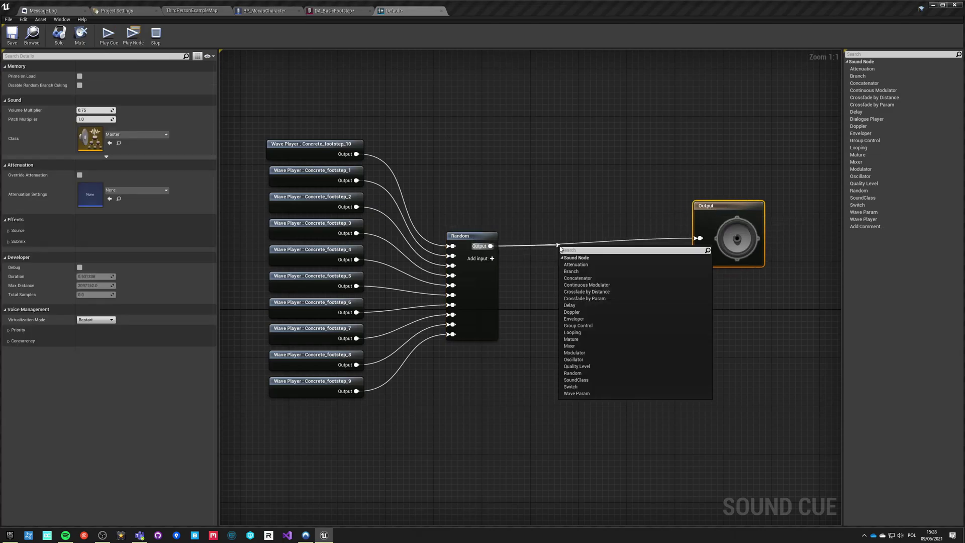
{"action": "type", "text": "mod"}
{"action": "key", "text": "Return"}
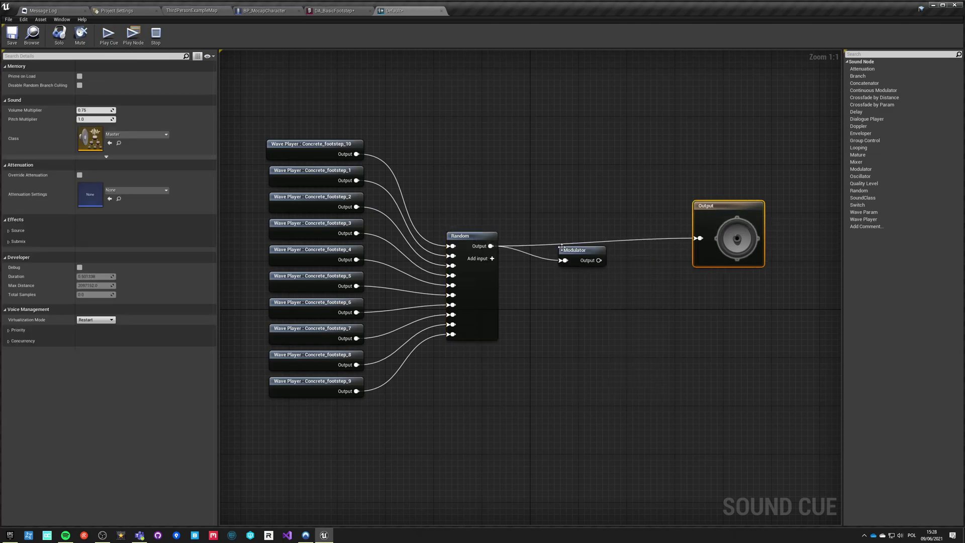
{"action": "left_click_drag", "start_coordinate": [598, 260], "coordinate": [700, 238]}
{"action": "left_click", "coordinate": [591, 250]}
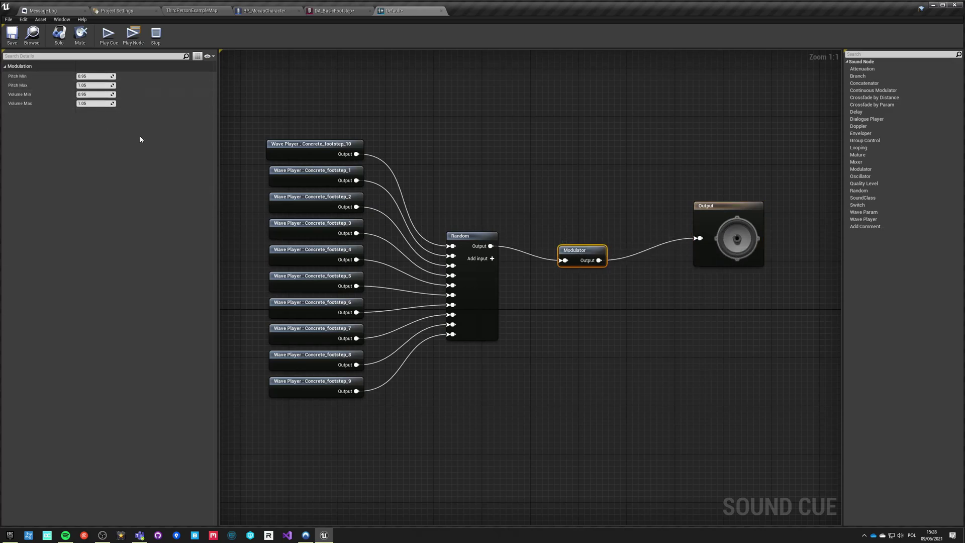
{"action": "left_click", "coordinate": [561, 184]}
{"action": "left_click_drag", "start_coordinate": [578, 250], "coordinate": [574, 236]}
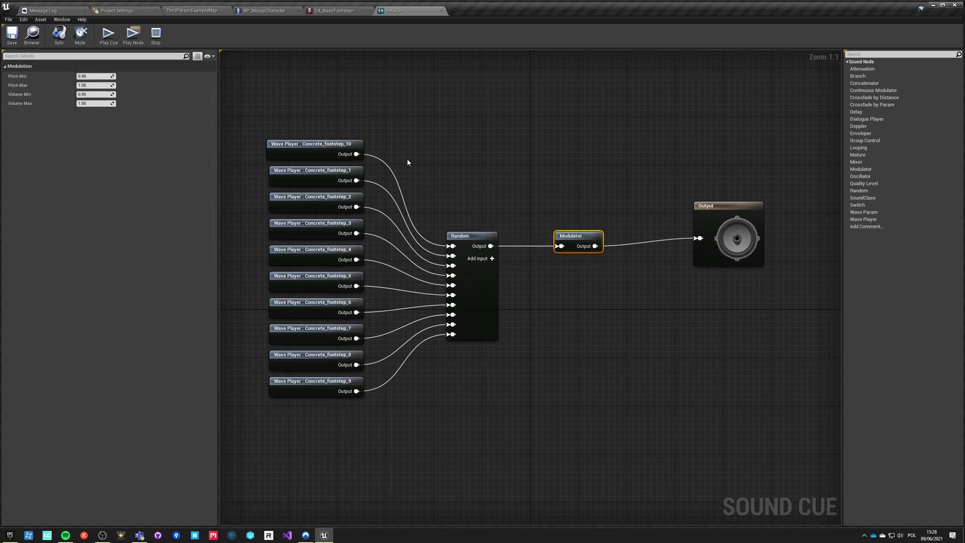
- Move the Output node closer to the Modulator, play the cue to audition it, and close the Default sound cue
{"action": "left_click", "coordinate": [693, 208]}
{"action": "left_click_drag", "start_coordinate": [694, 208], "coordinate": [640, 232]}
{"action": "left_click", "coordinate": [108, 37]}
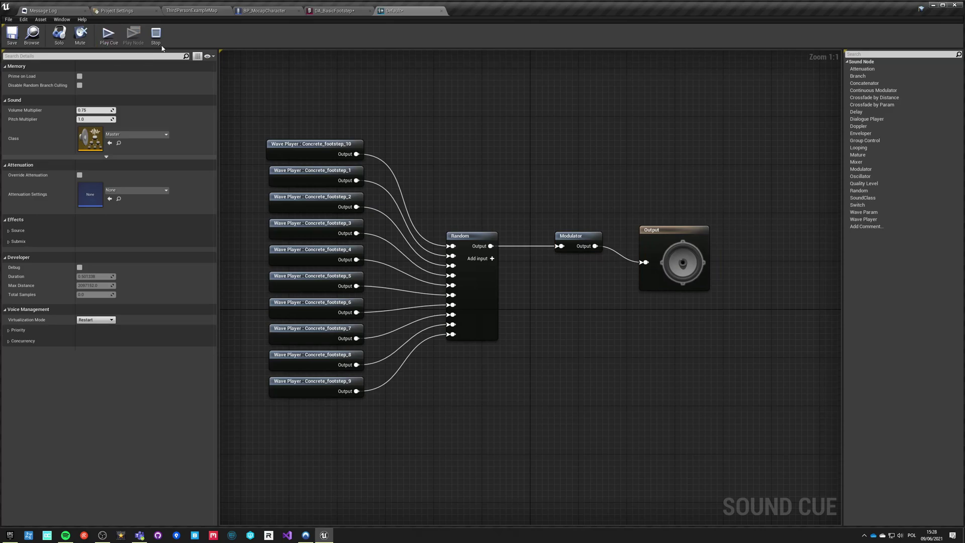
{"action": "left_click", "coordinate": [442, 11]}
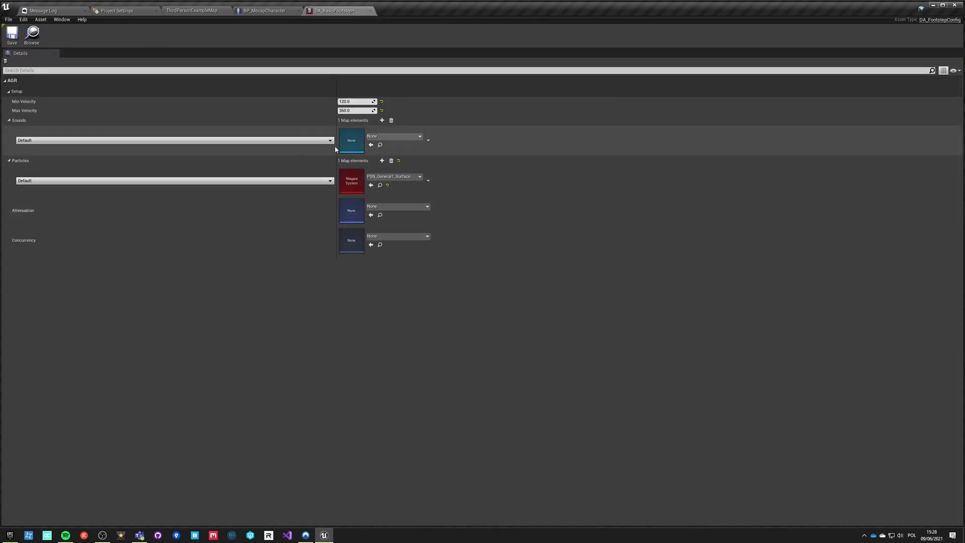
- Assign the Default sound cue to the Default surface entry under Sounds in DA_BasicFootstep
{"action": "left_click", "coordinate": [379, 137]}
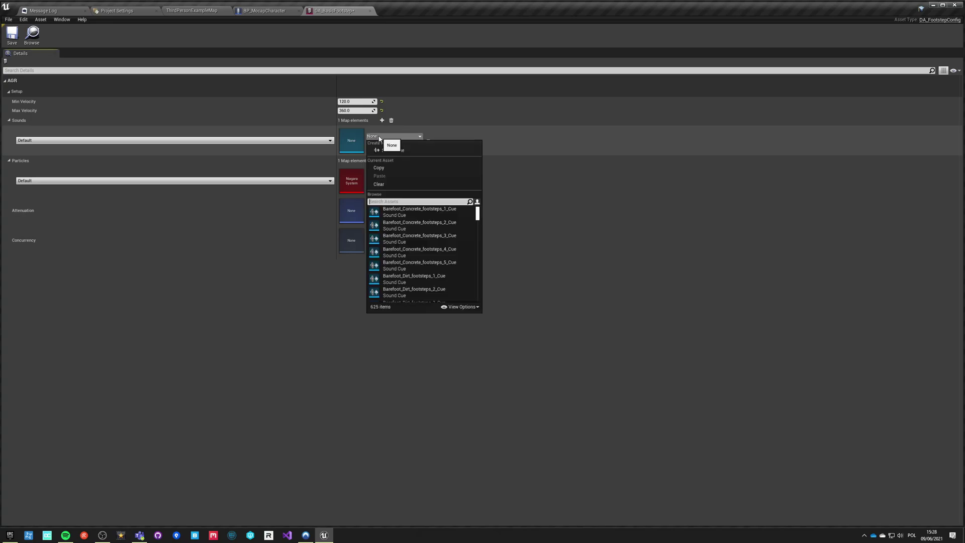
{"action": "type", "text": "default"}
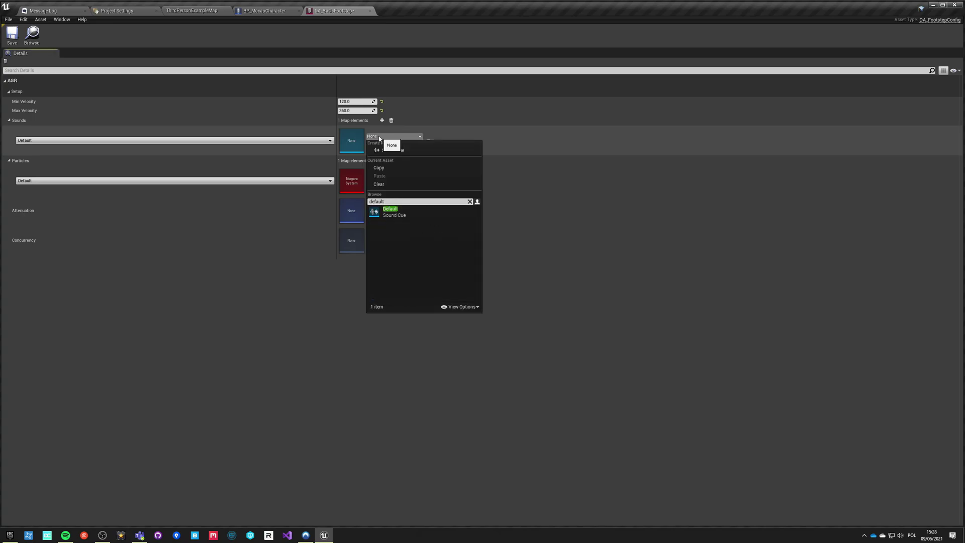
{"action": "left_click", "coordinate": [402, 211]}
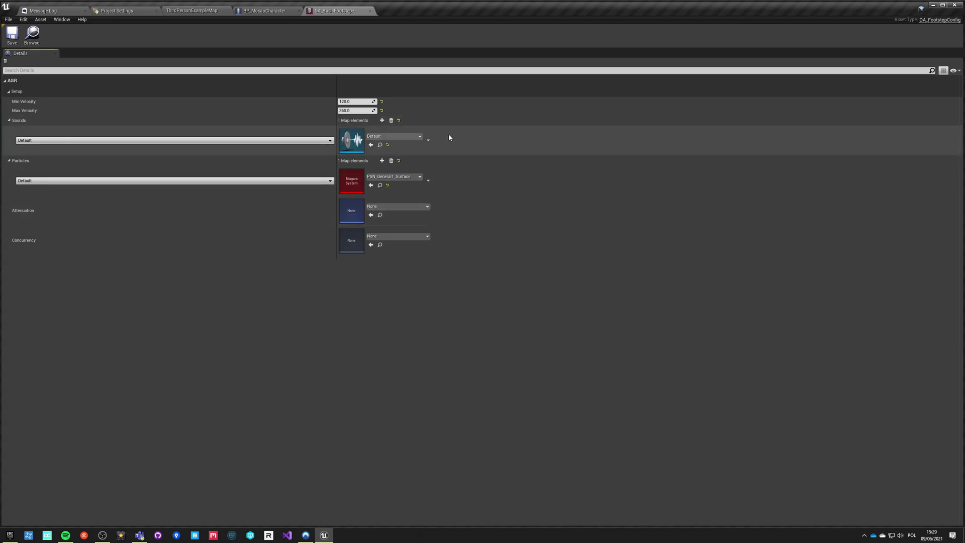
- Set the data asset's Attenuation to FootstepsSoundAttenuation and save DA_BasicFootstep
{"action": "left_click", "coordinate": [407, 206]}
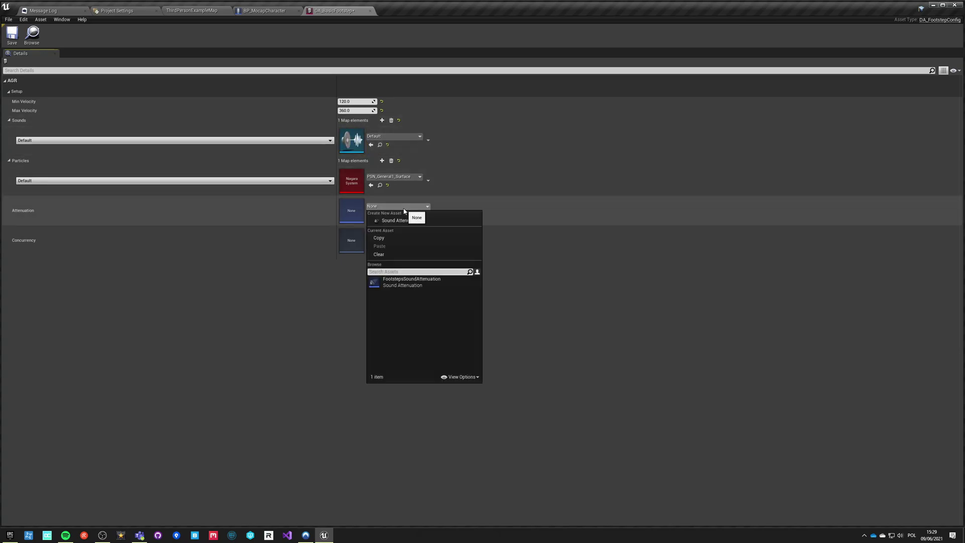
{"action": "left_click", "coordinate": [414, 284]}
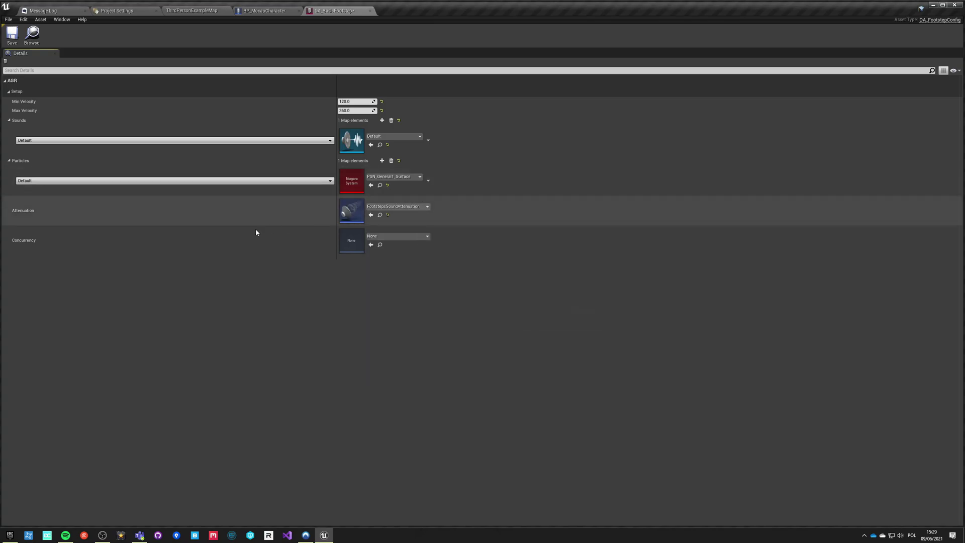
{"action": "left_click", "coordinate": [413, 239]}
{"action": "left_click", "coordinate": [412, 235]}
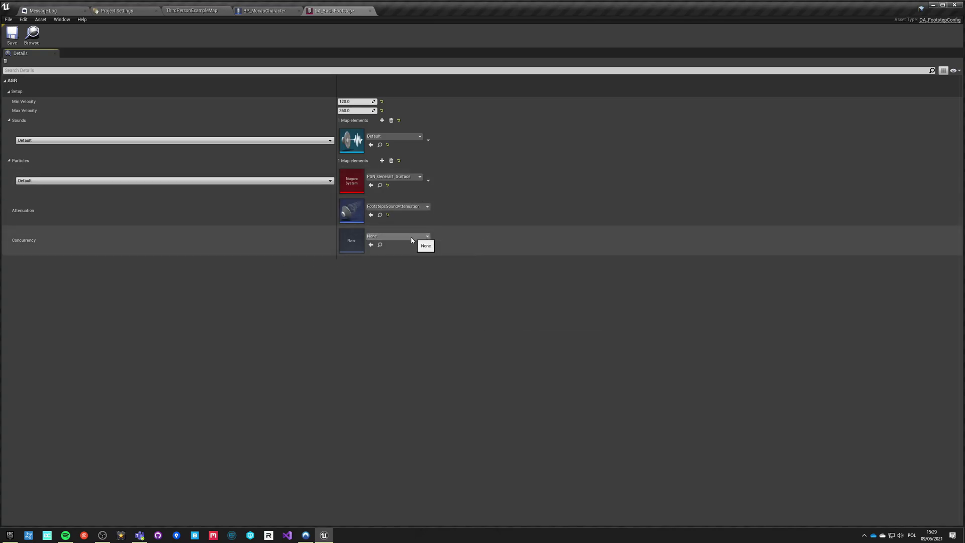
{"action": "left_click", "coordinate": [13, 35]}
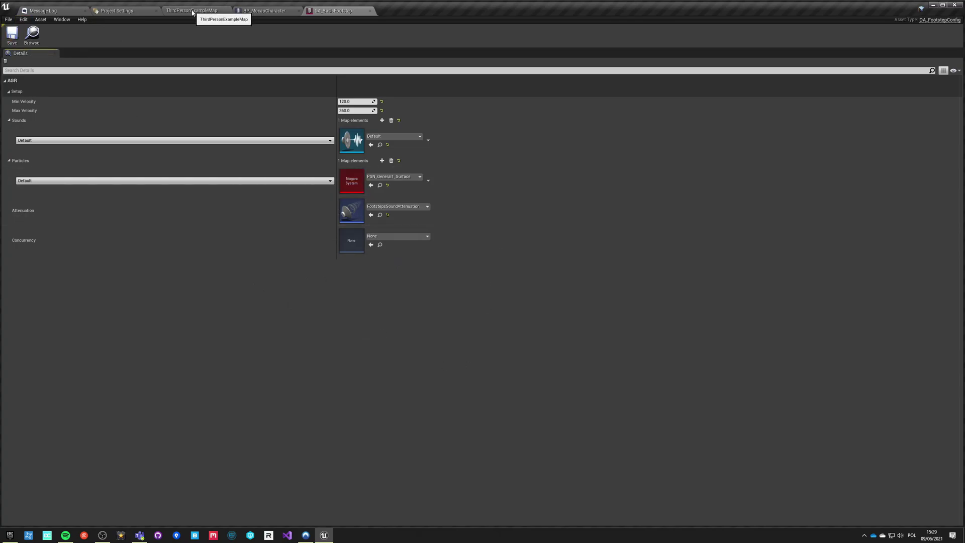
- Play ThirdPersonExampleMap and run the character around to test the footsteps, and stop the session
{"action": "left_click", "coordinate": [193, 12]}
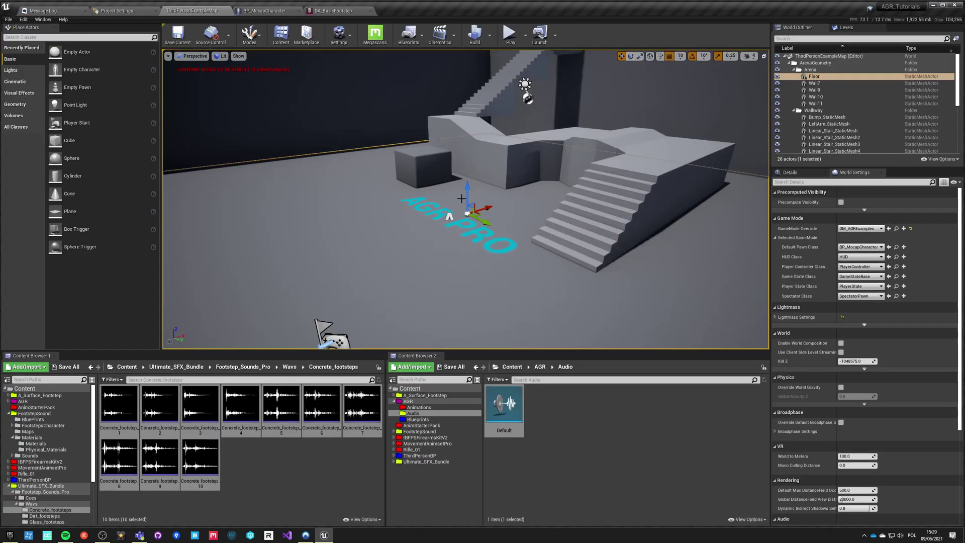
{"action": "left_click", "coordinate": [510, 35]}
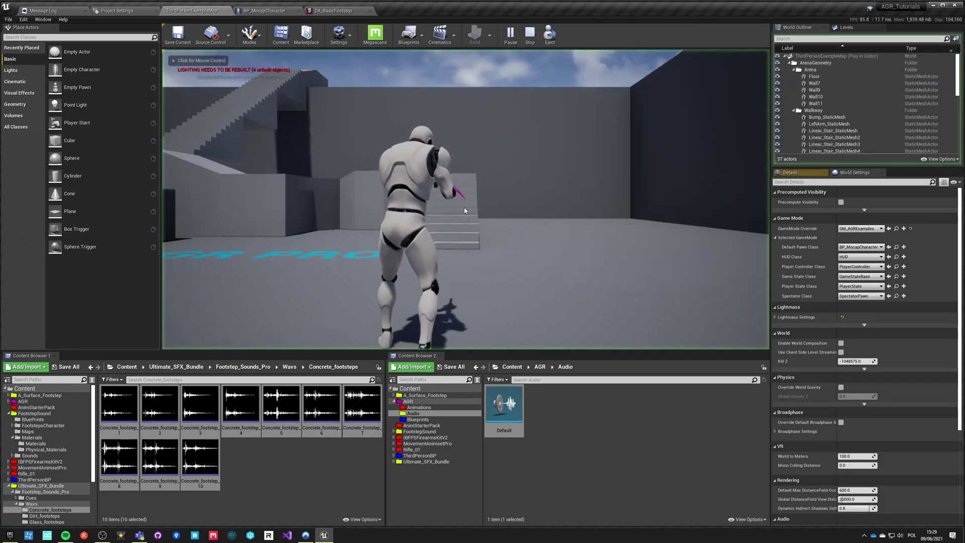
{"action": "key", "text": "w"}
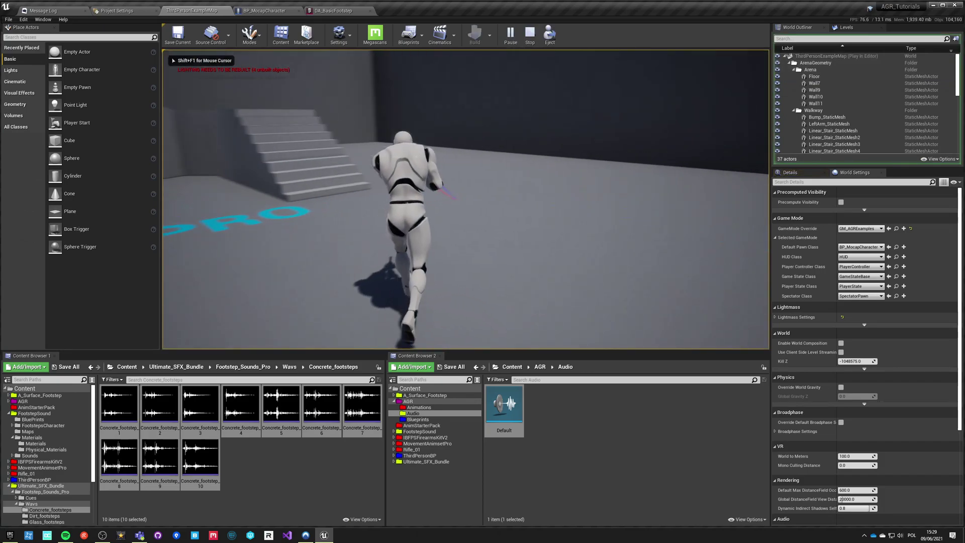
{"action": "key", "text": "w"}
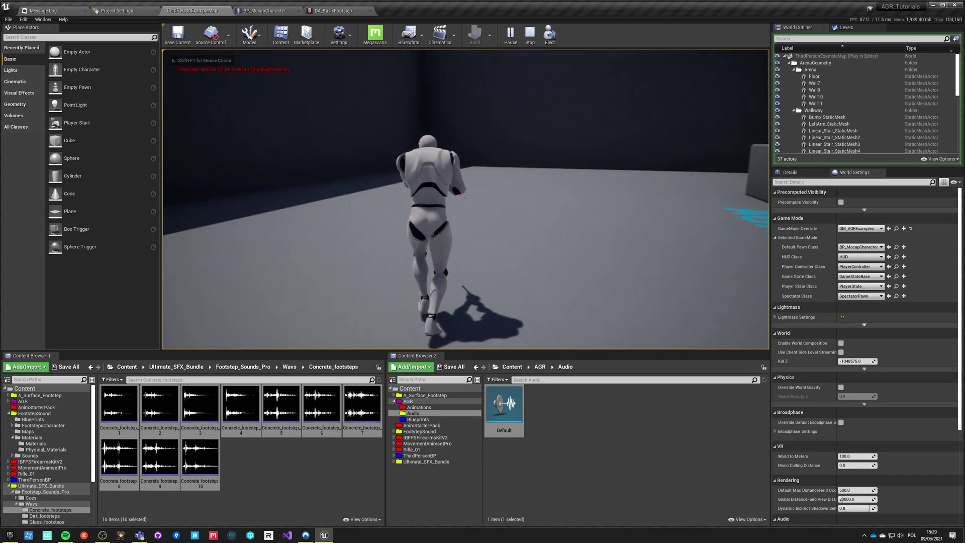
{"action": "key", "text": "w"}
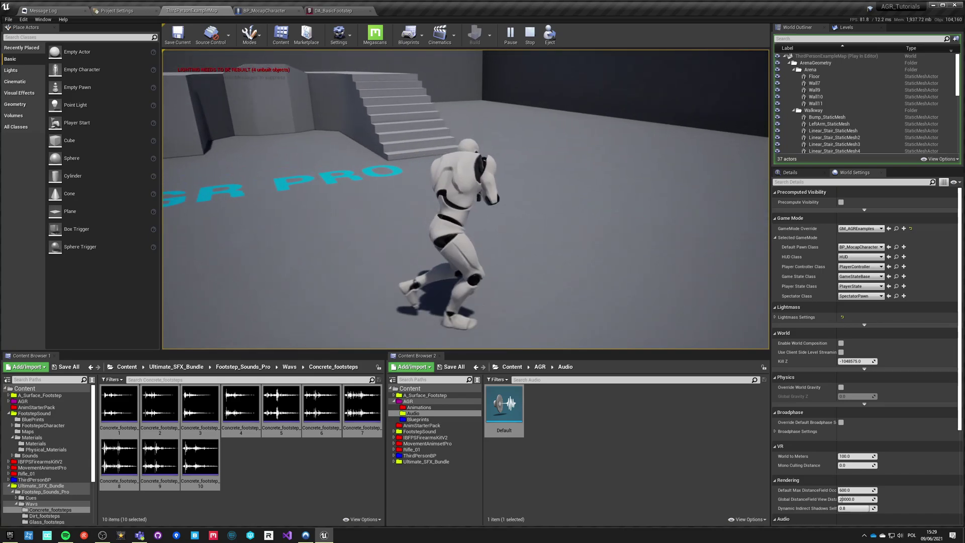
{"action": "key", "text": "Escape"}
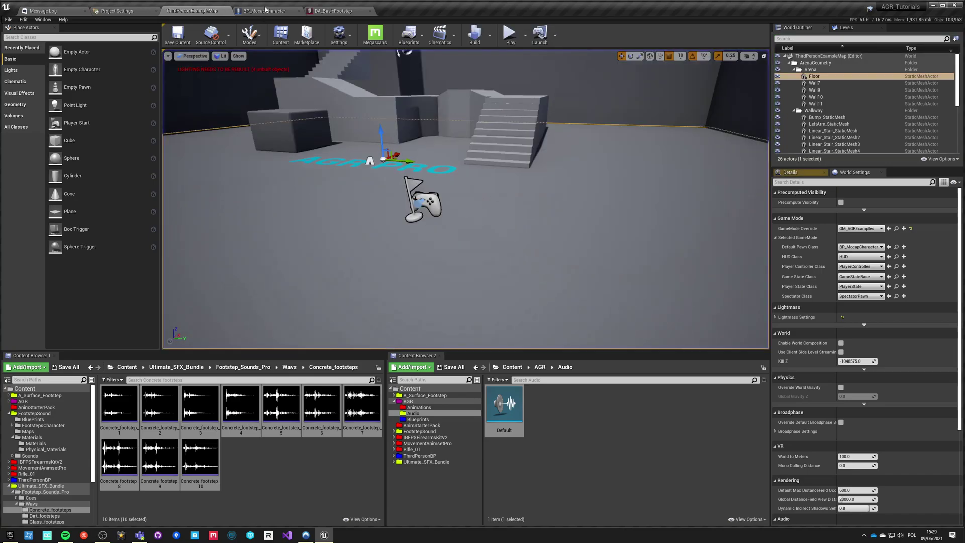
- Set the Footstep Setup of BP_MocapCharacter's AGR_SoundMaster component to DA_BasicFootstep and compile the blueprint
{"action": "left_click", "coordinate": [265, 11]}
{"action": "left_click", "coordinate": [36, 129]}
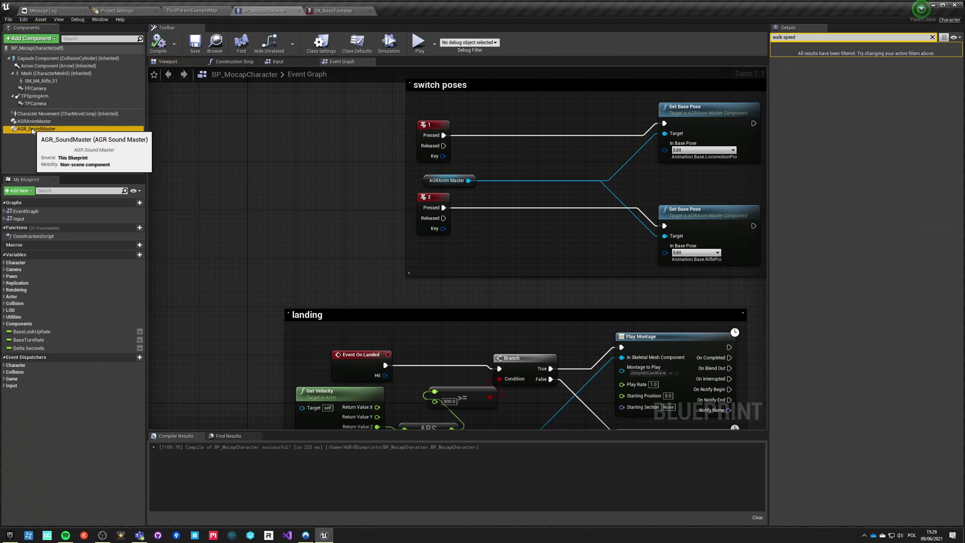
{"action": "left_click", "coordinate": [933, 38]}
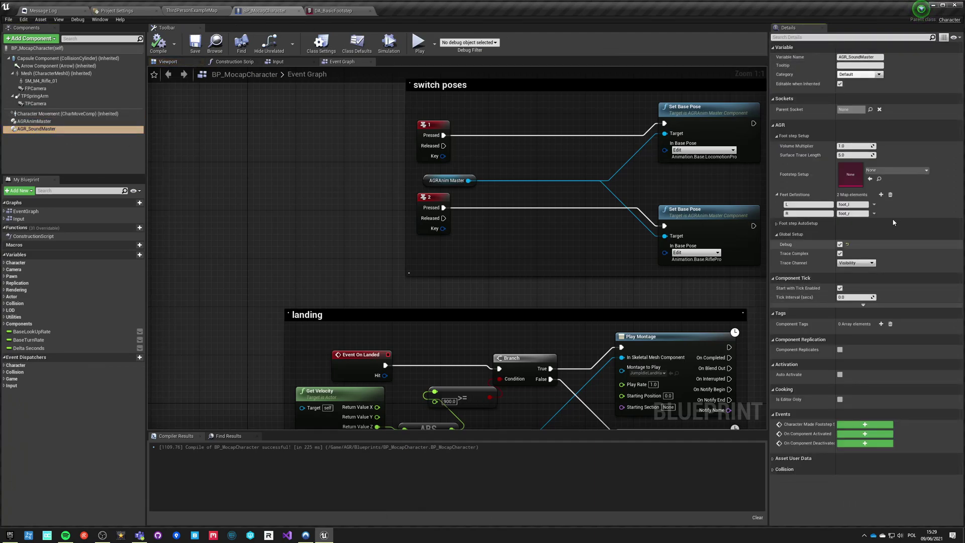
{"action": "left_click", "coordinate": [898, 170]}
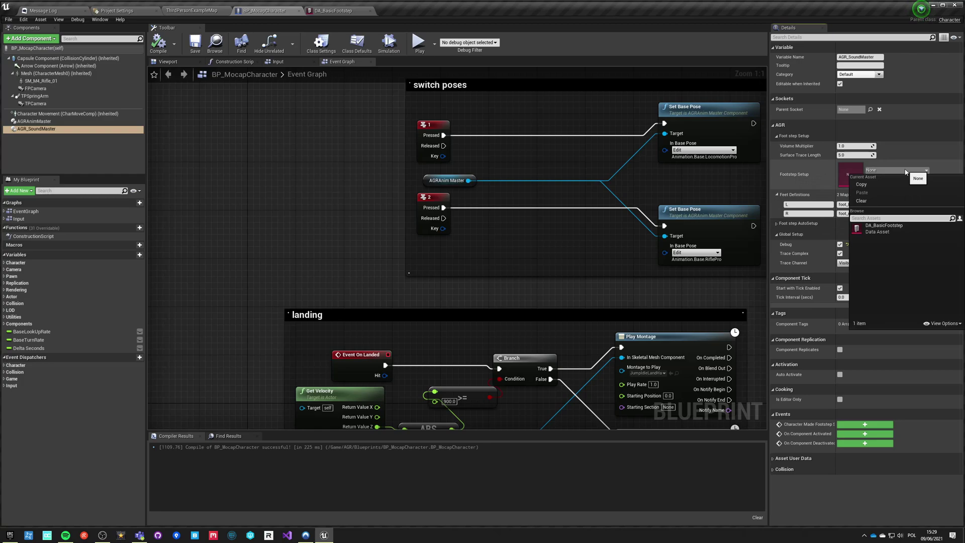
{"action": "left_click", "coordinate": [884, 228]}
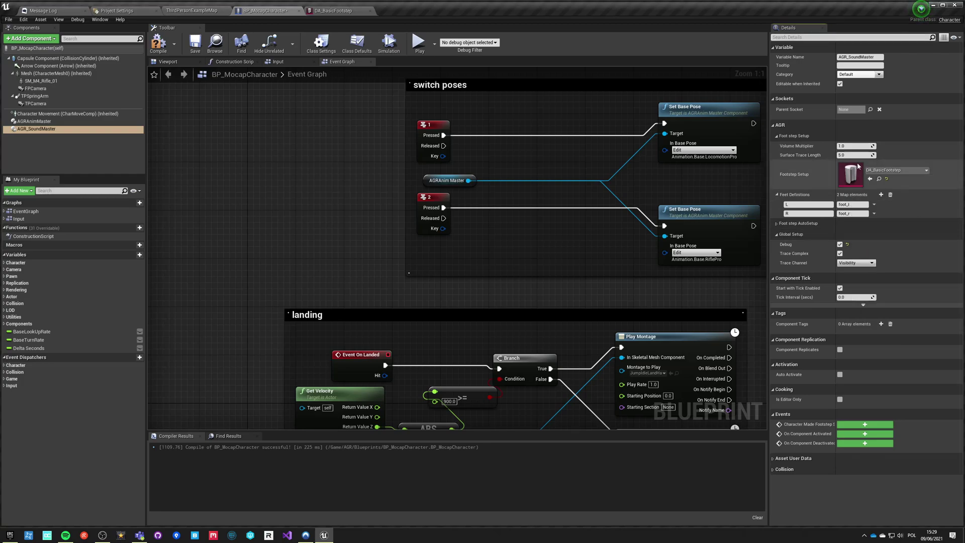
{"action": "left_click", "coordinate": [160, 44]}
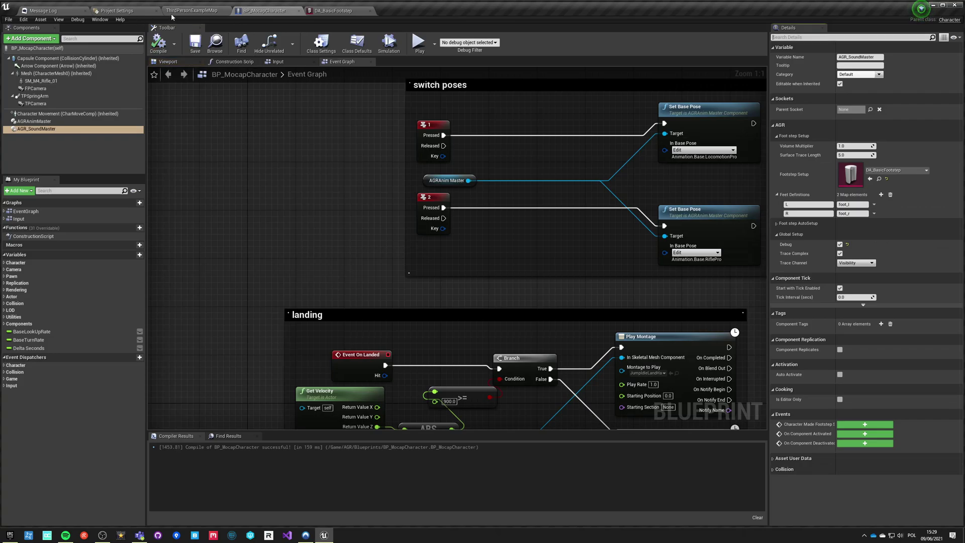
- Play the level again and run the character to check footsteps with the assigned data asset, and end the session
{"action": "left_click", "coordinate": [199, 14]}
{"action": "left_click", "coordinate": [511, 34]}
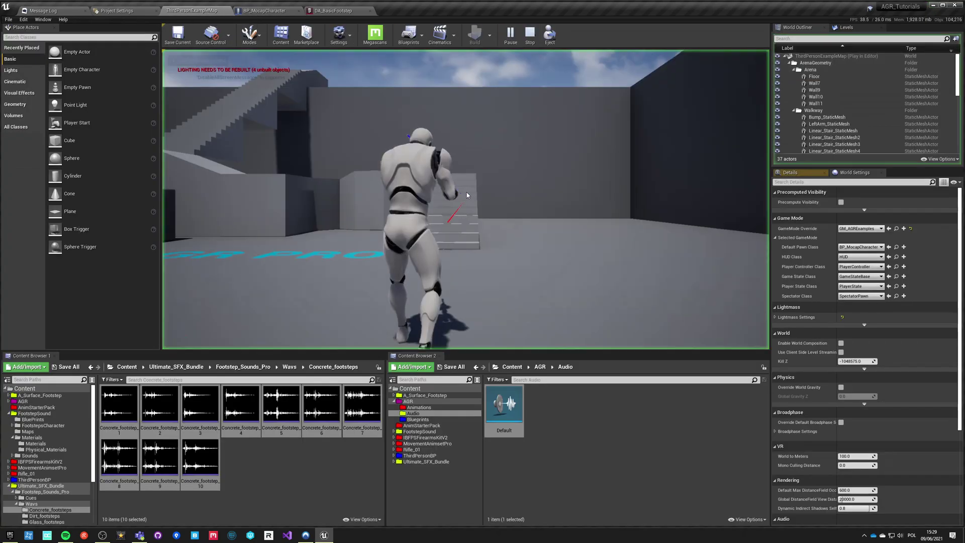
{"action": "key", "text": "w"}
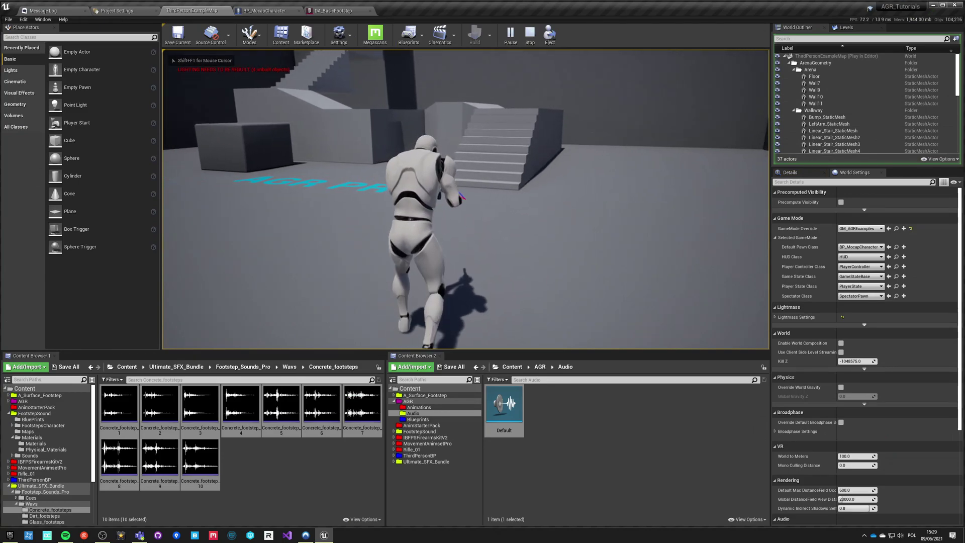
{"action": "key", "text": "Escape"}
- Clear the asset selections and return both content browsers to the root Content folder
{"action": "left_click", "coordinate": [593, 424]}
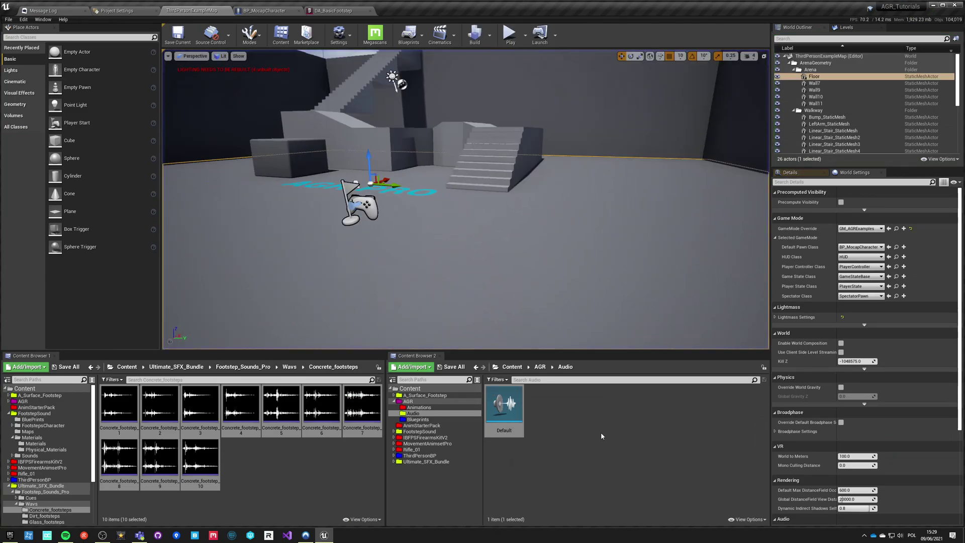
{"action": "left_click", "coordinate": [274, 481]}
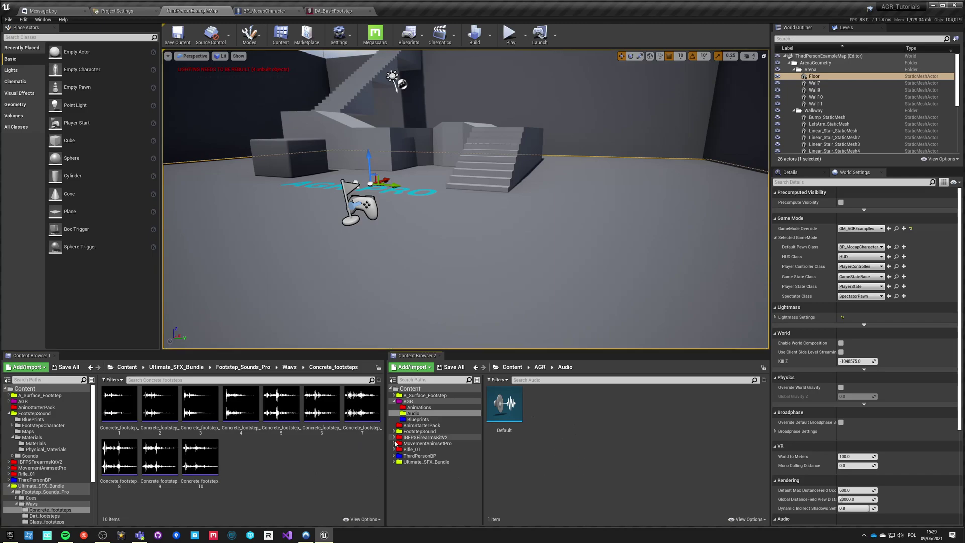
{"action": "left_click", "coordinate": [127, 367]}
{"action": "left_click", "coordinate": [512, 366]}
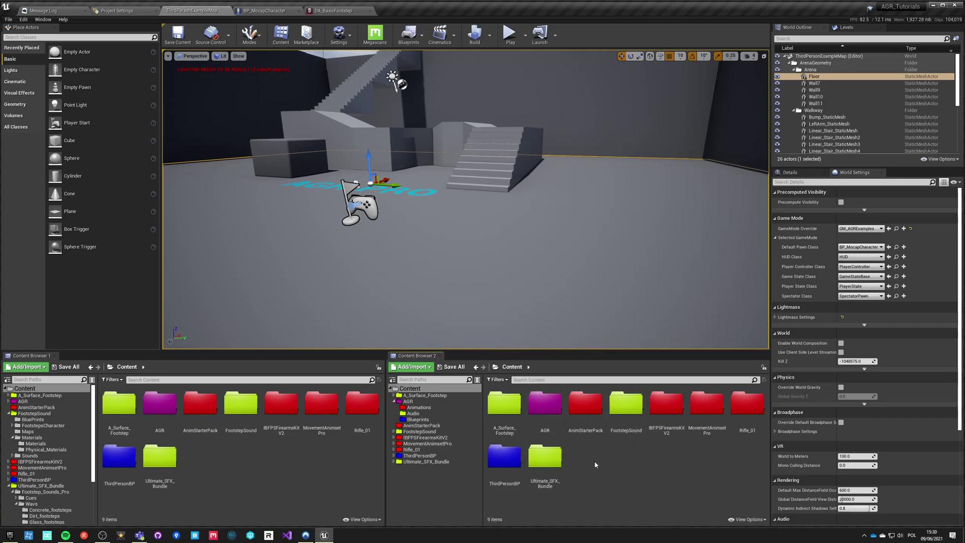
- Enable Auto Place in AGR_SoundMaster's Foot step AutoSetup on BP_MocapCharacter and compile the blueprint
{"action": "left_click", "coordinate": [256, 11]}
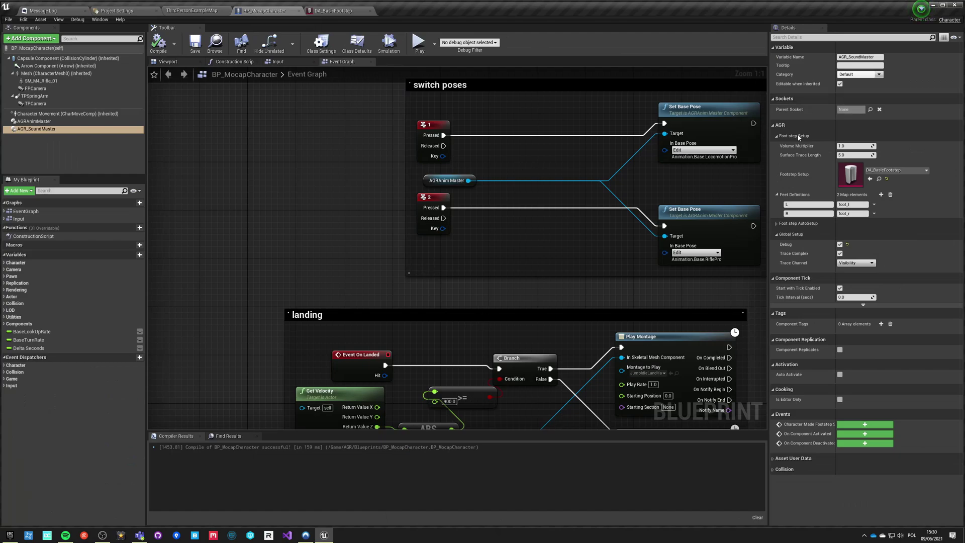
{"action": "left_click", "coordinate": [776, 224]}
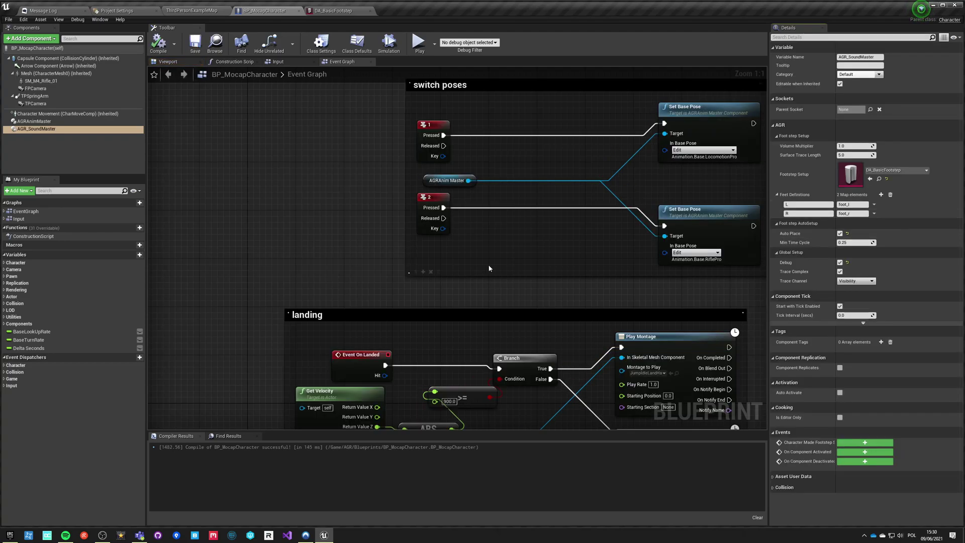
- Play ThirdPersonExampleMap in full screen and move the character around to test automatic footsteps, and stop playing
{"action": "left_click", "coordinate": [188, 10]}
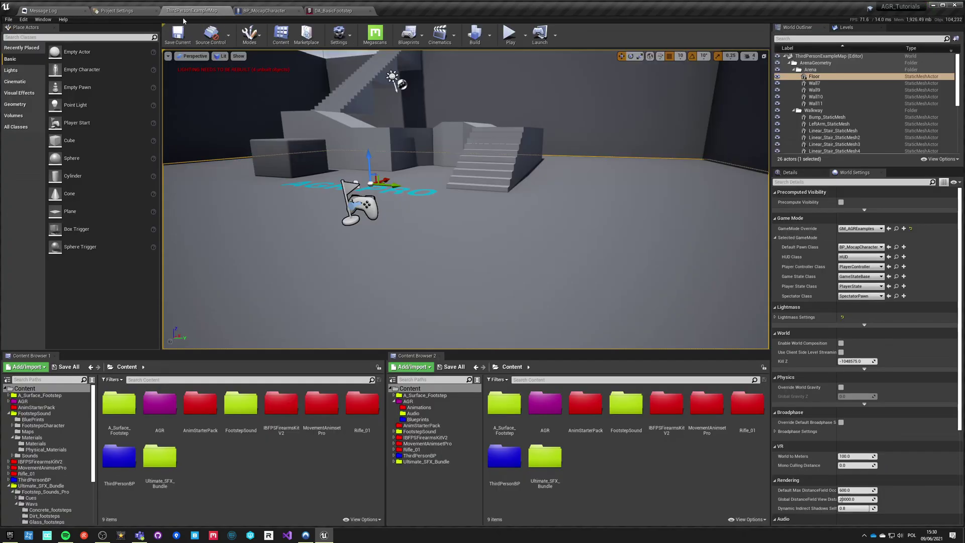
{"action": "left_click", "coordinate": [508, 35]}
{"action": "key", "text": "F11"}
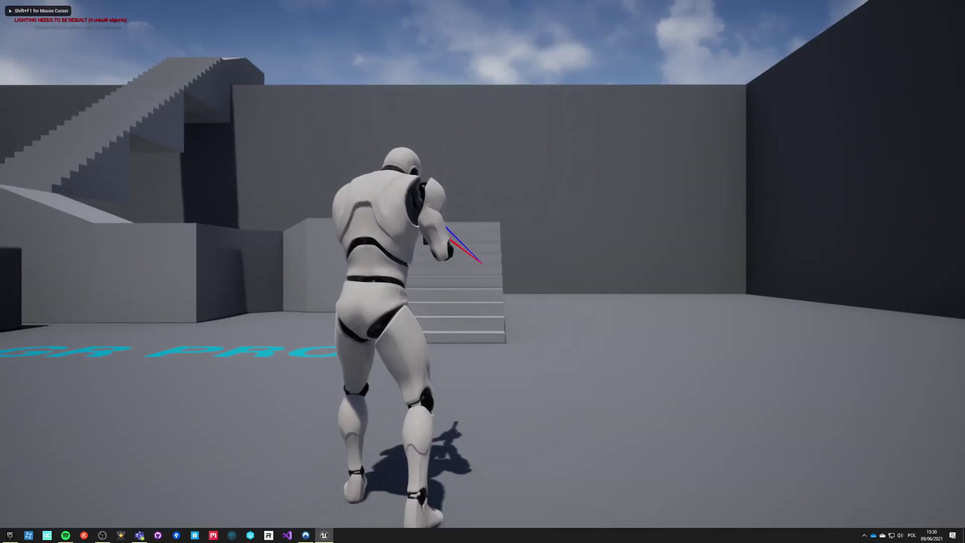
{"action": "key", "text": "w"}
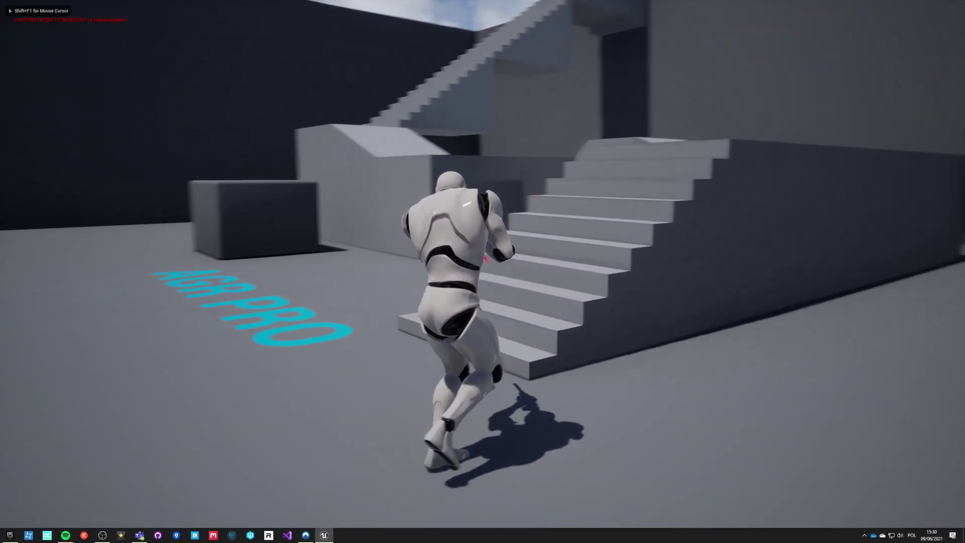
{"action": "key", "text": "w"}
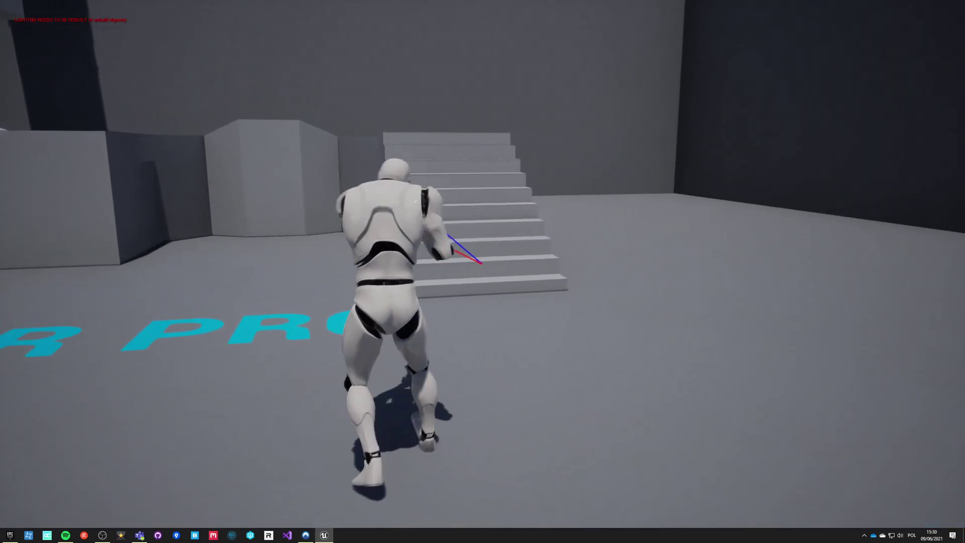
{"action": "key", "text": "w"}
{"action": "key", "text": "Escape"}
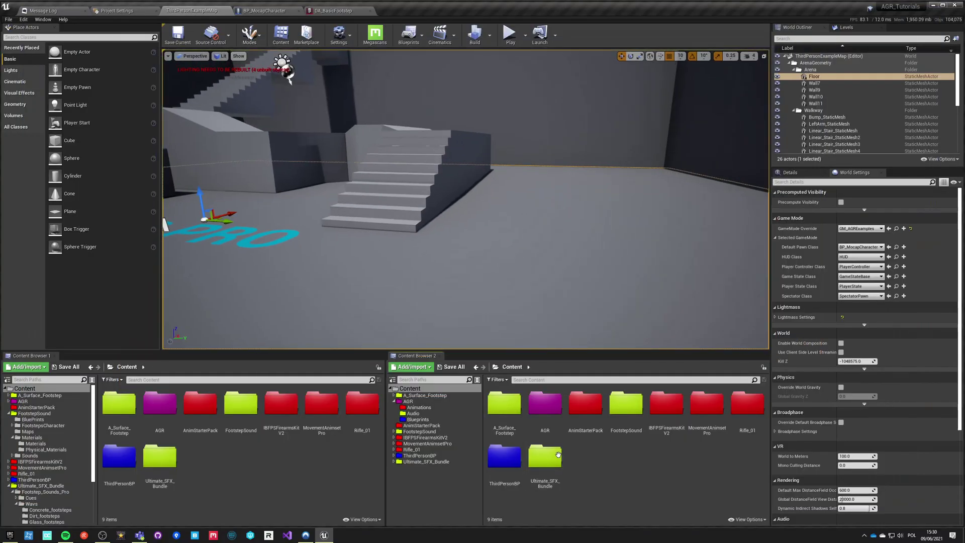
- Set the Floor actor's Phys Material Override to 02_Conrete_Physic_Mat and save the level
{"action": "left_click", "coordinate": [790, 174]}
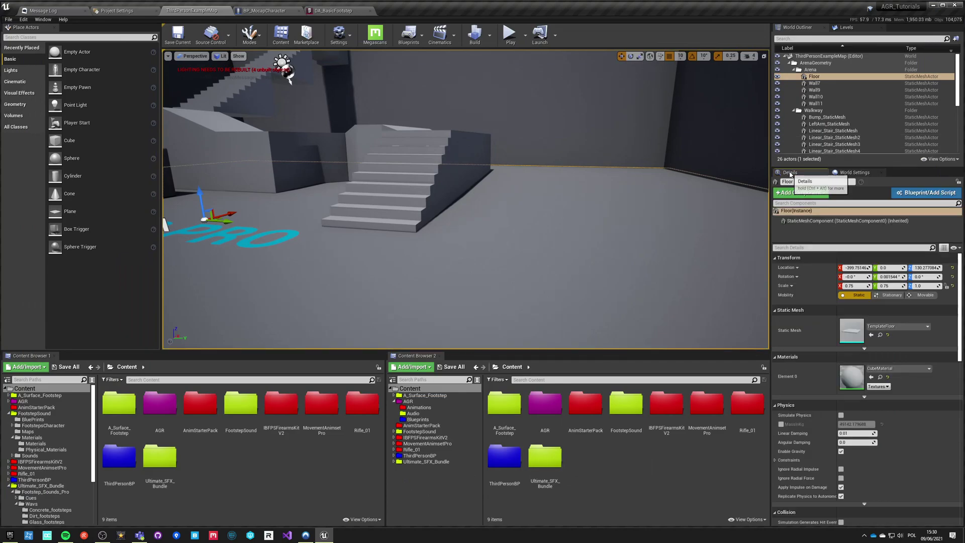
{"action": "scroll", "coordinate": [848, 380], "scroll_direction": "down", "scroll_amount": 3}
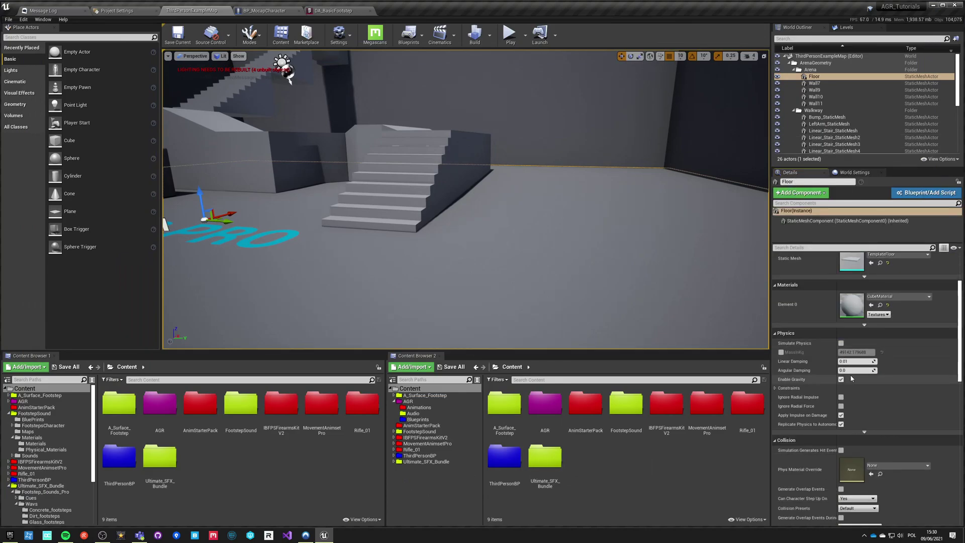
{"action": "left_click", "coordinate": [900, 466]}
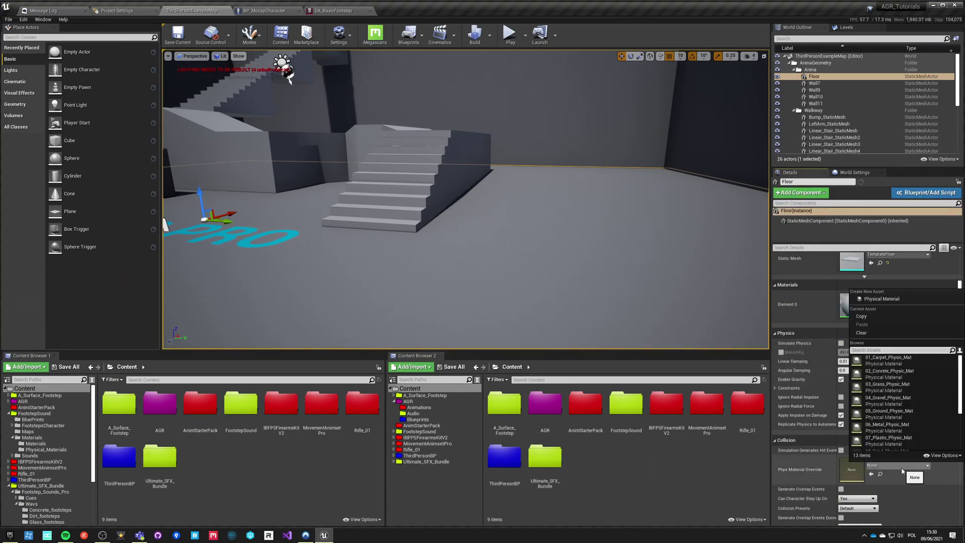
{"action": "left_click", "coordinate": [887, 374]}
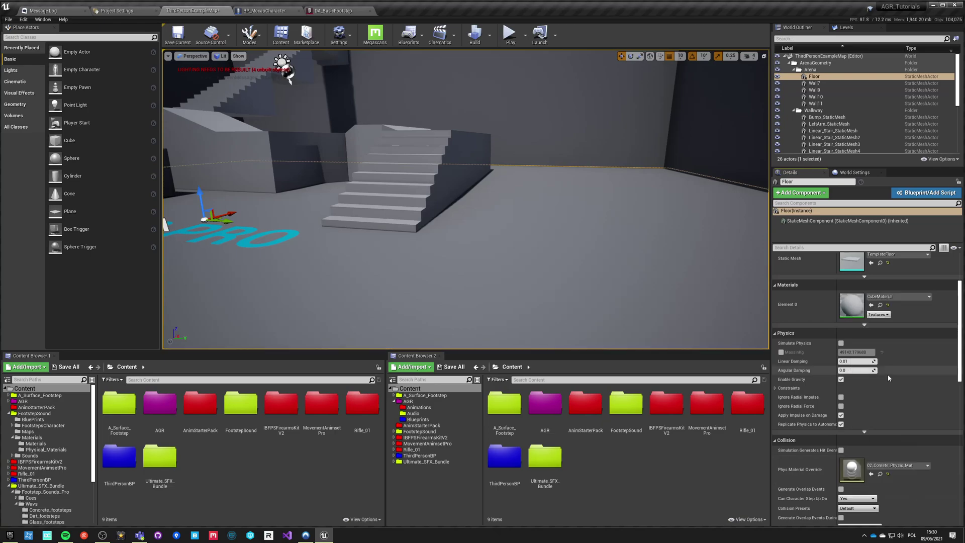
{"action": "left_click", "coordinate": [178, 34]}
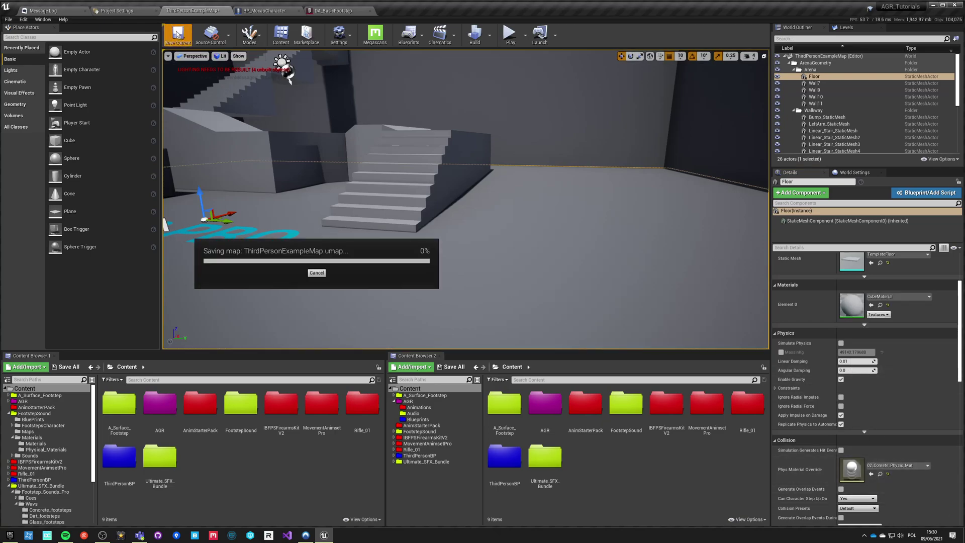
- Play the level and run the character across the floor to test its physical material, and end the session
{"action": "left_click", "coordinate": [509, 35]}
{"action": "key", "text": "w"}
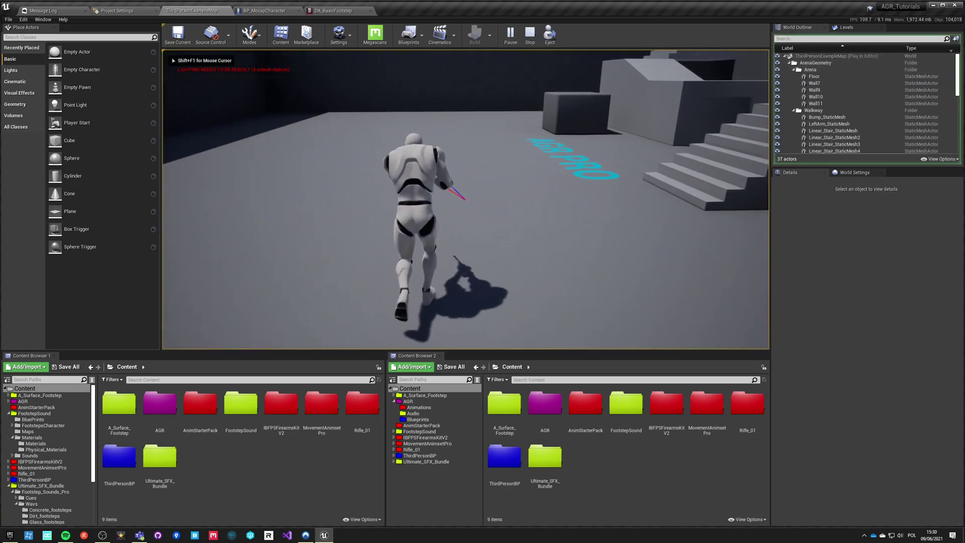
{"action": "key", "text": "shift+F1"}
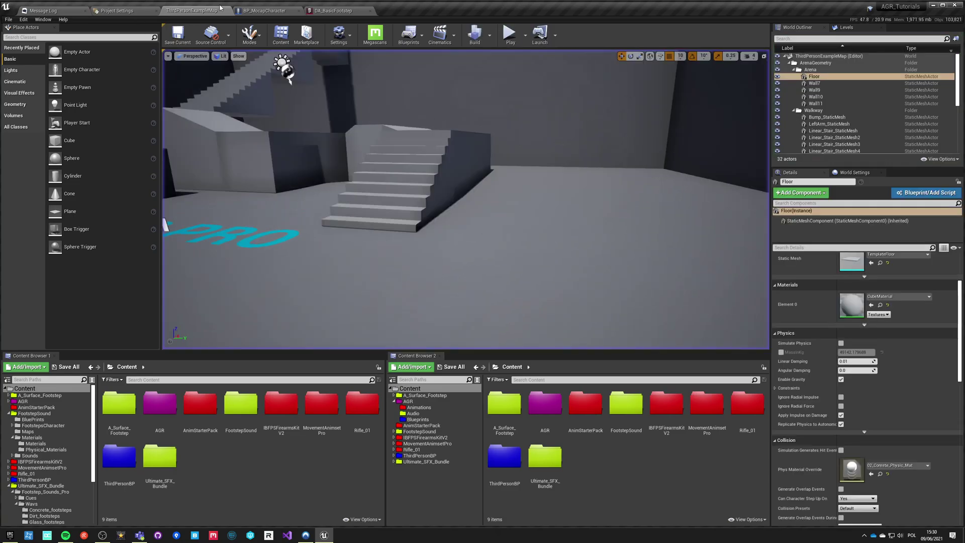
- Enable Debug on AGR_SoundMaster in BP_MocapCharacter, save the blueprint, and play the level to check the footsteps
{"action": "left_click", "coordinate": [265, 11]}
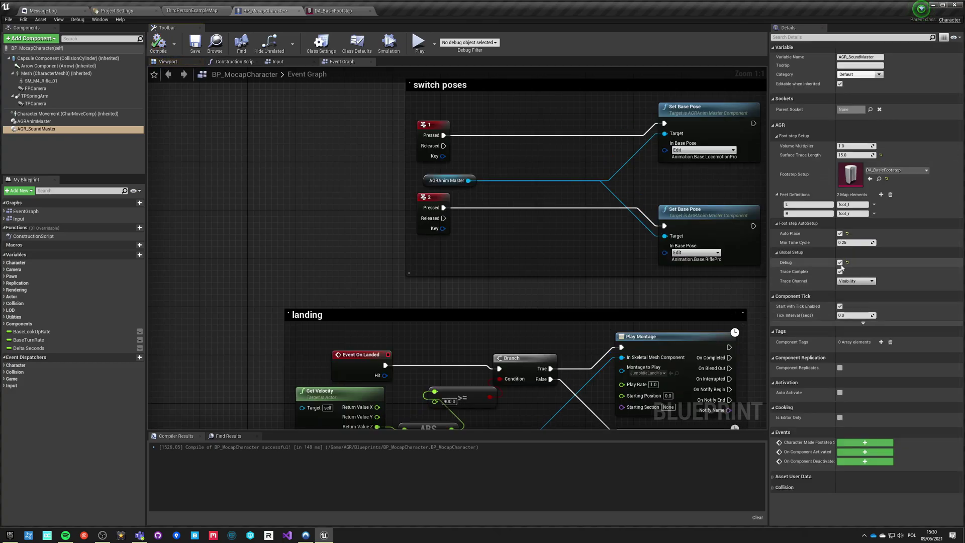
{"action": "left_click", "coordinate": [195, 43]}
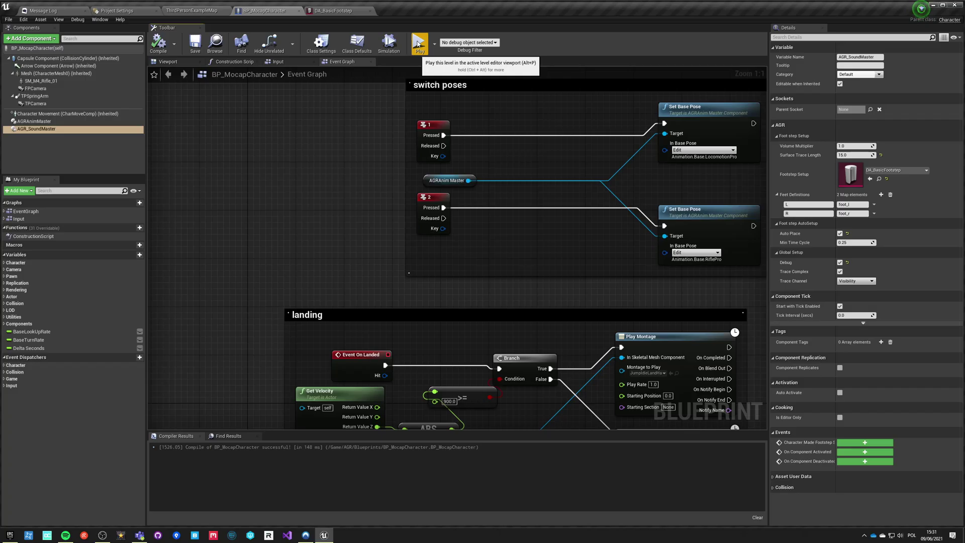
{"action": "left_click", "coordinate": [418, 44]}
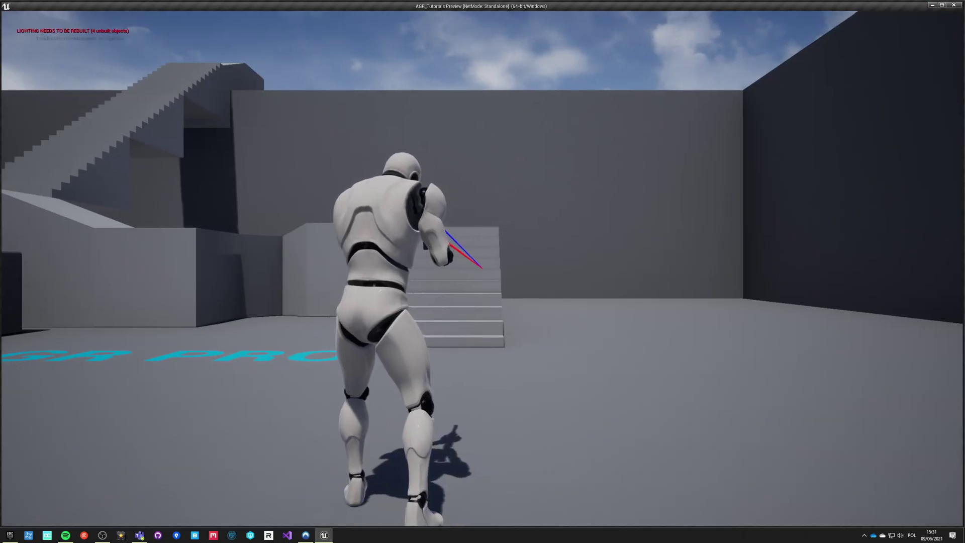
{"action": "key", "text": "w"}
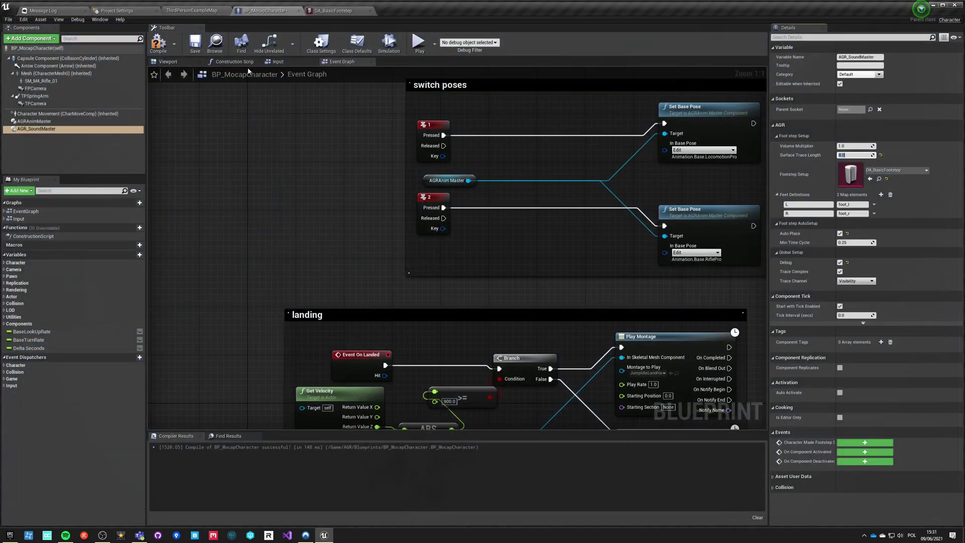
- Adjust AGR_SoundMaster's Surface Trace Length, save BP_MocapCharacter, and test the footsteps in play before ending the session
{"action": "left_click", "coordinate": [419, 42]}
{"action": "left_click", "coordinate": [427, 42]}
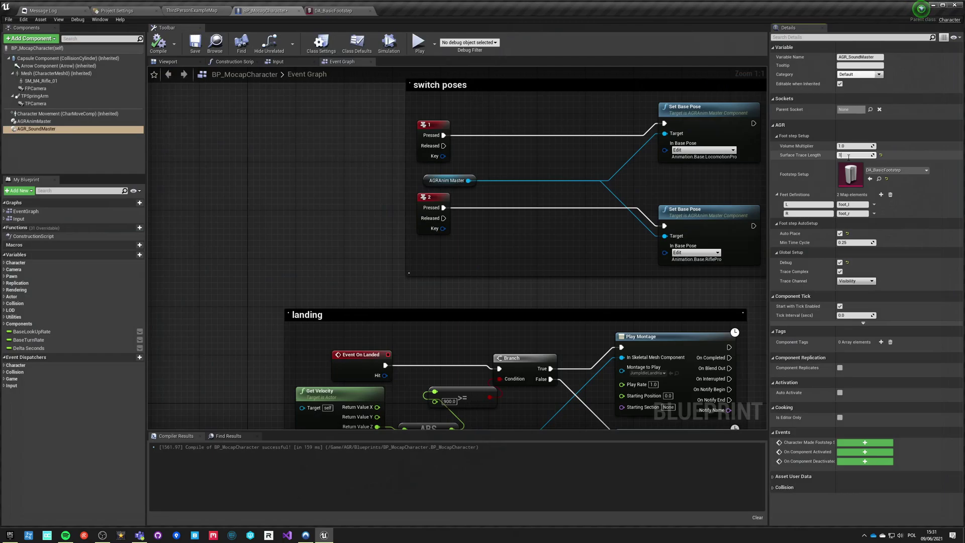
{"action": "left_click", "coordinate": [196, 44]}
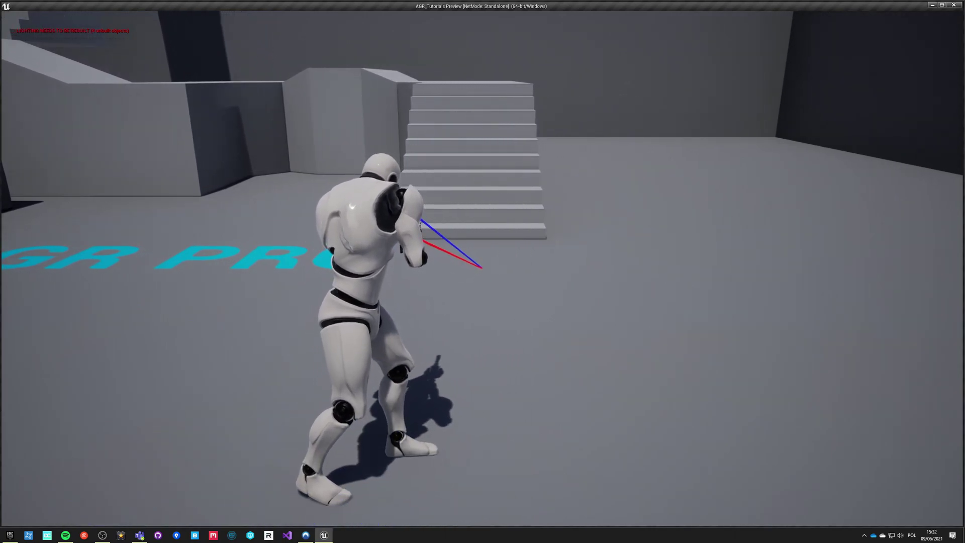
{"action": "key", "text": "Escape"}
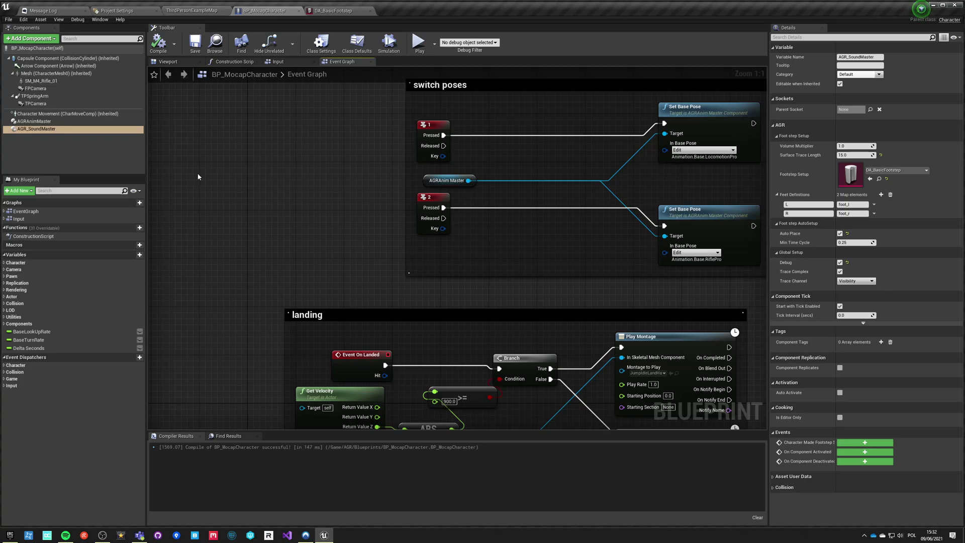
- Review the DA_BasicFootstep sound and particle setup, and return to ThirdPersonExampleMap to examine the floor around the player start
{"action": "left_click", "coordinate": [333, 11]}
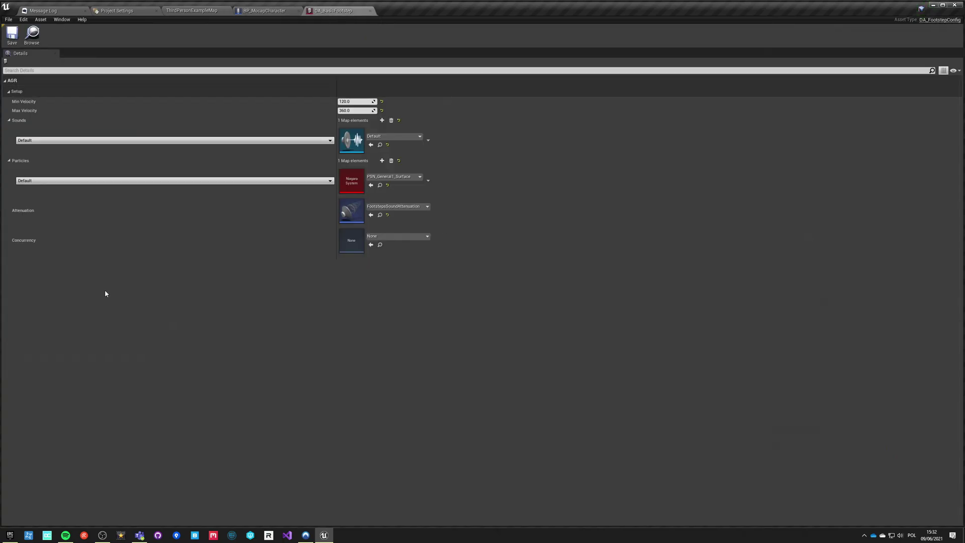
{"action": "left_click", "coordinate": [261, 11]}
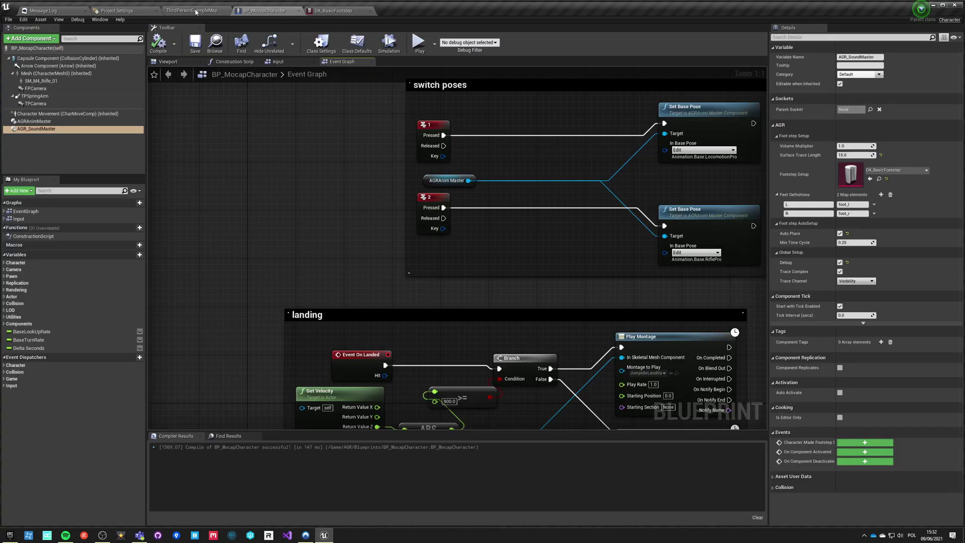
{"action": "left_click", "coordinate": [120, 11]}
{"action": "left_click", "coordinate": [189, 11]}
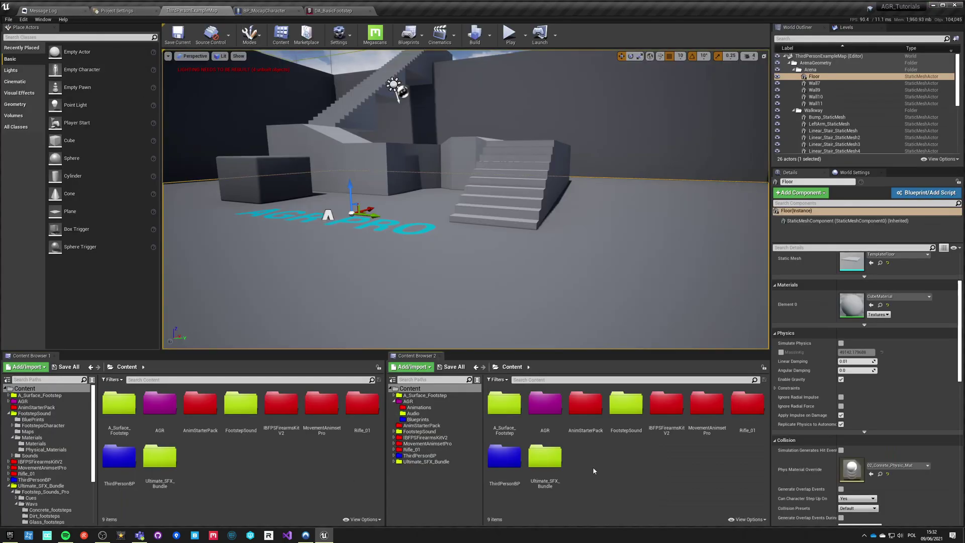
{"action": "right_click_drag", "start_coordinate": [396, 272], "coordinate": [431, 240]}
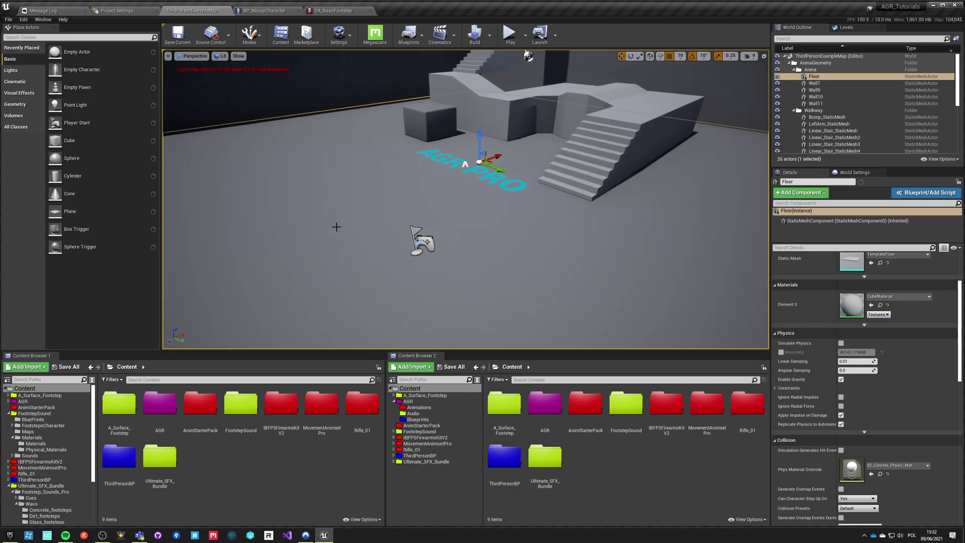
{"action": "right_click_drag", "start_coordinate": [324, 238], "coordinate": [324, 238]}
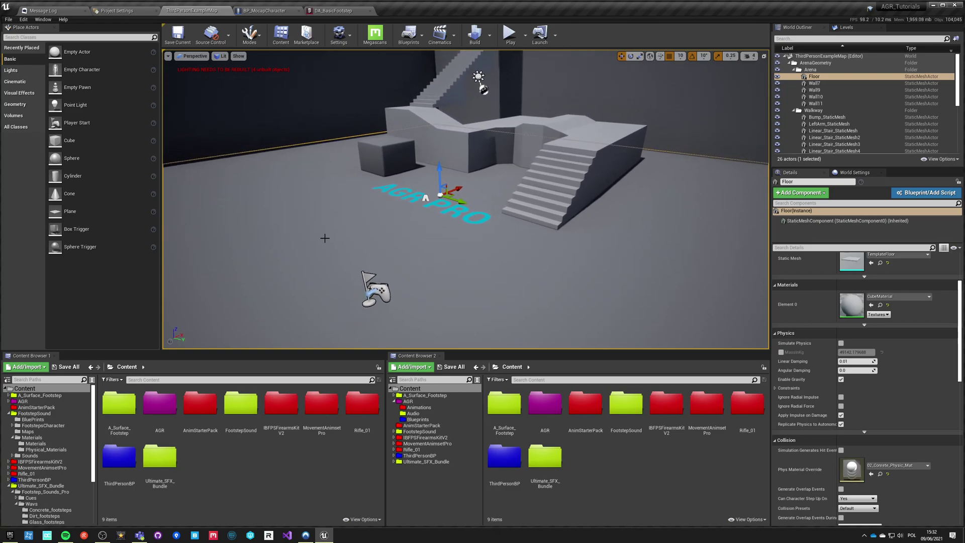